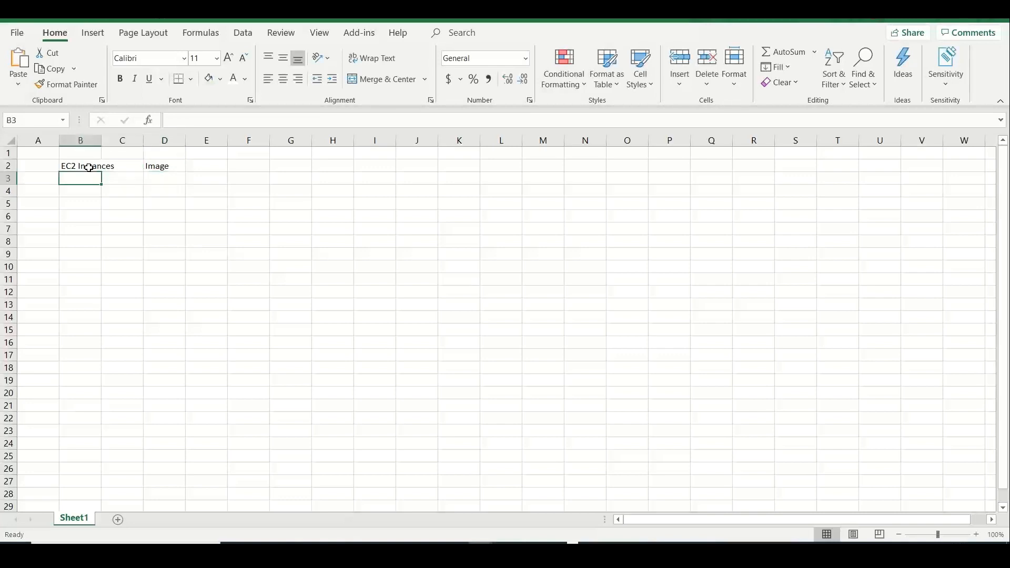
Enter EBS Volumes in B3, then S3 - Objects, Bucket and Object across row 5
type("EBS Volumes")
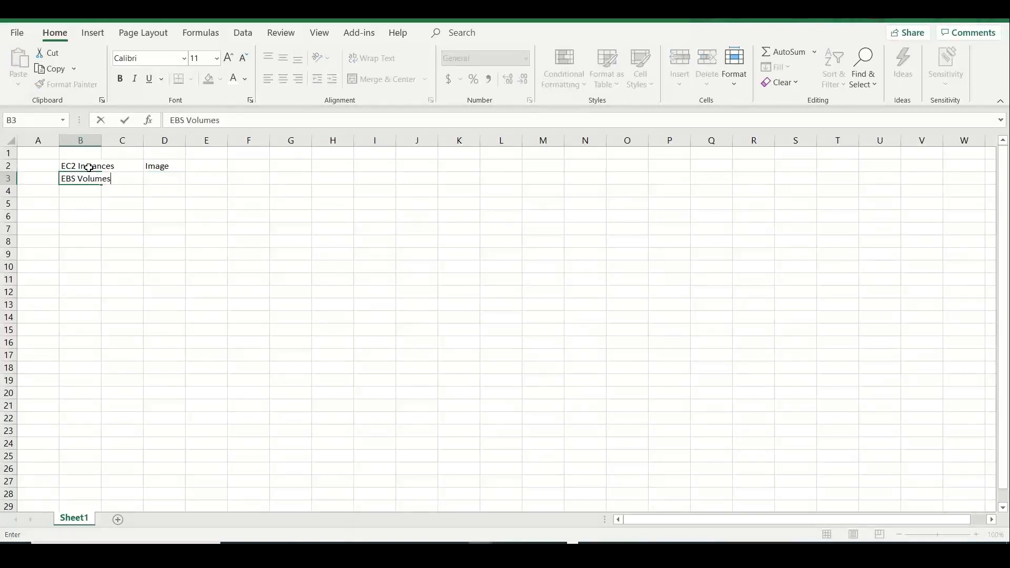
key("Return")
key("Return")
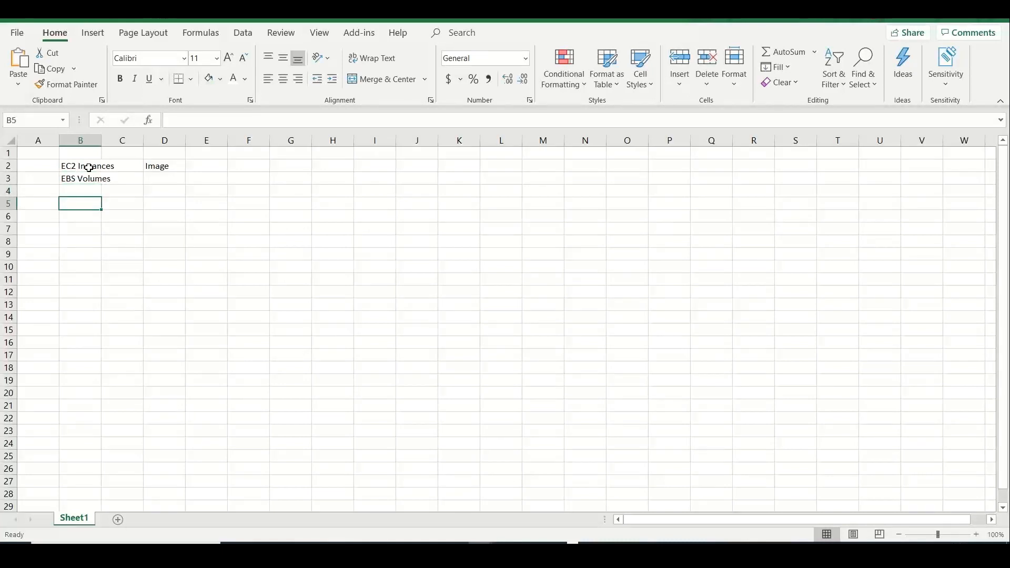
type("S3")
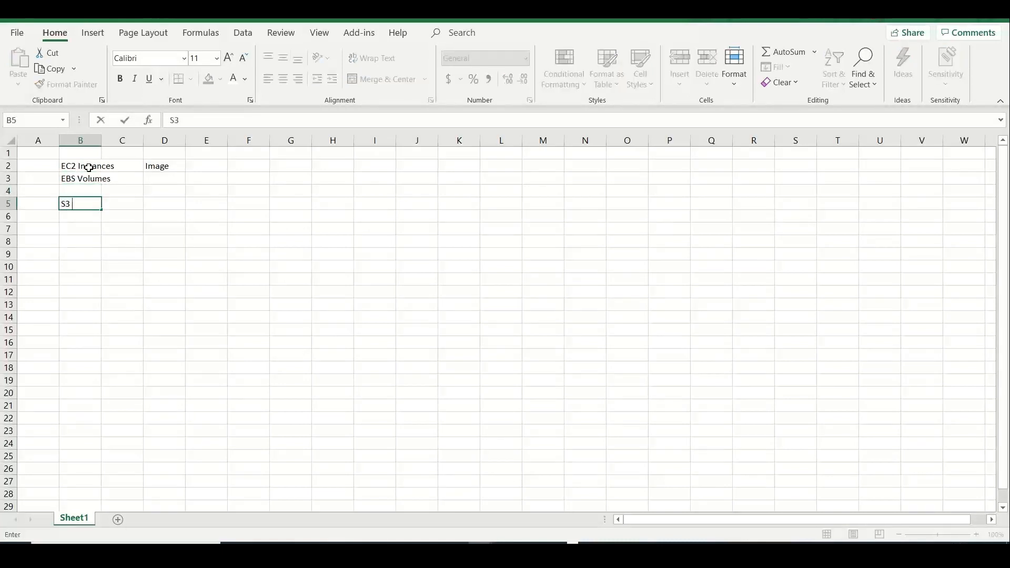
type(" Contain")
key("BackSpace")
key("BackSpace")
key("BackSpace")
key("BackSpace")
key("BackSpace")
key("BackSpace")
type("- Objects")
key("Tab")
key("Tab")
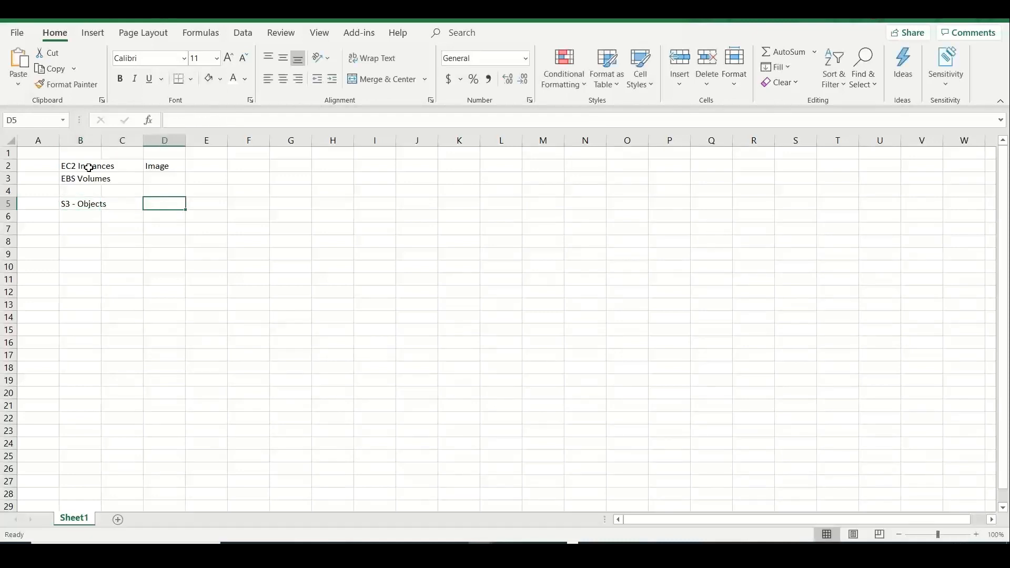
type("Bucket")
key("Tab")
type("Obj")
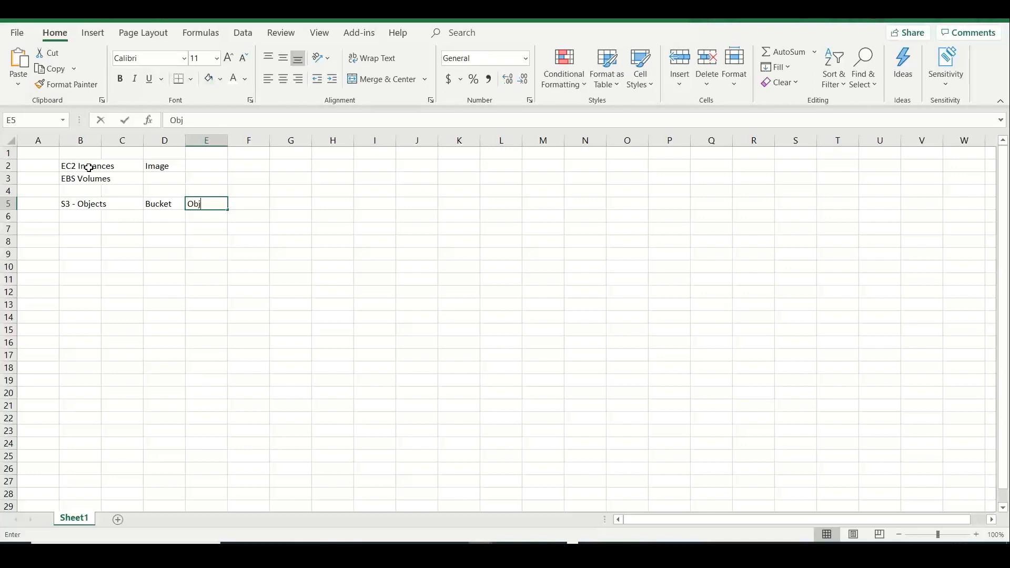
type("ect")
key("Return")
Enter EFS, File Systems and Files across row 6
key("Left")
key("Left")
key("Left")
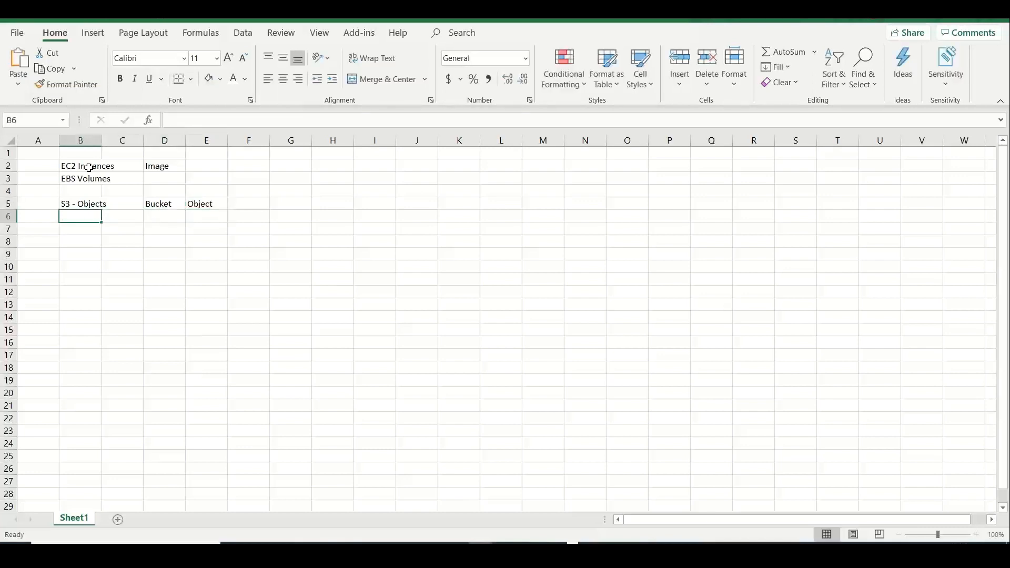
type("EFS")
key("Tab")
key("Tab")
type("Fil")
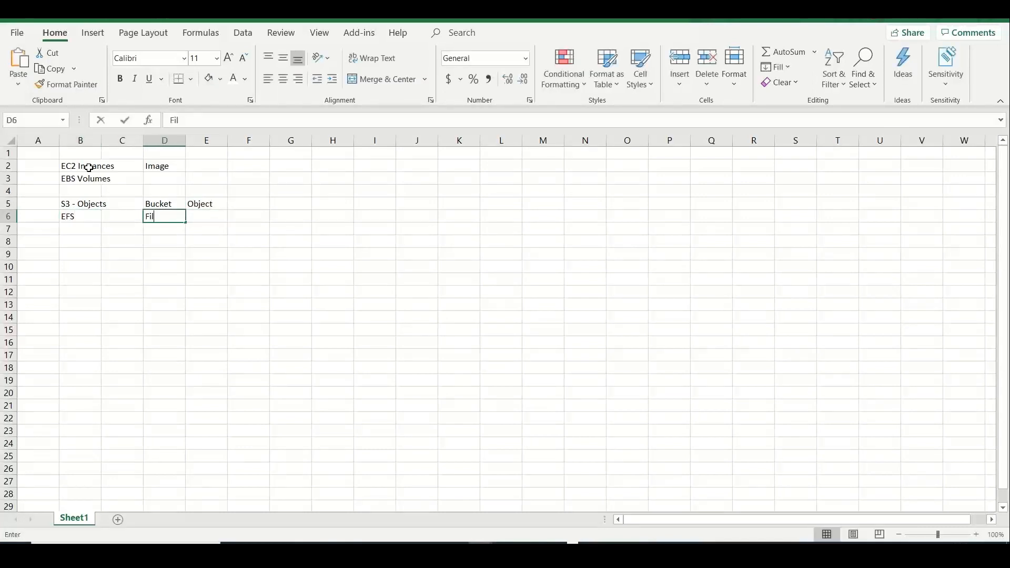
type("e Systems")
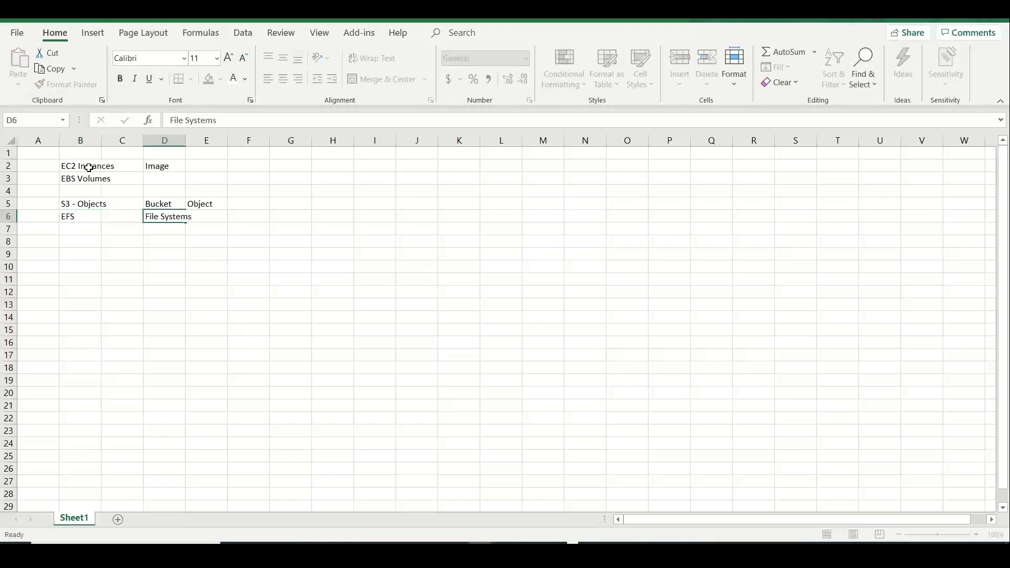
key("Tab")
key("Tab")
type("Files")
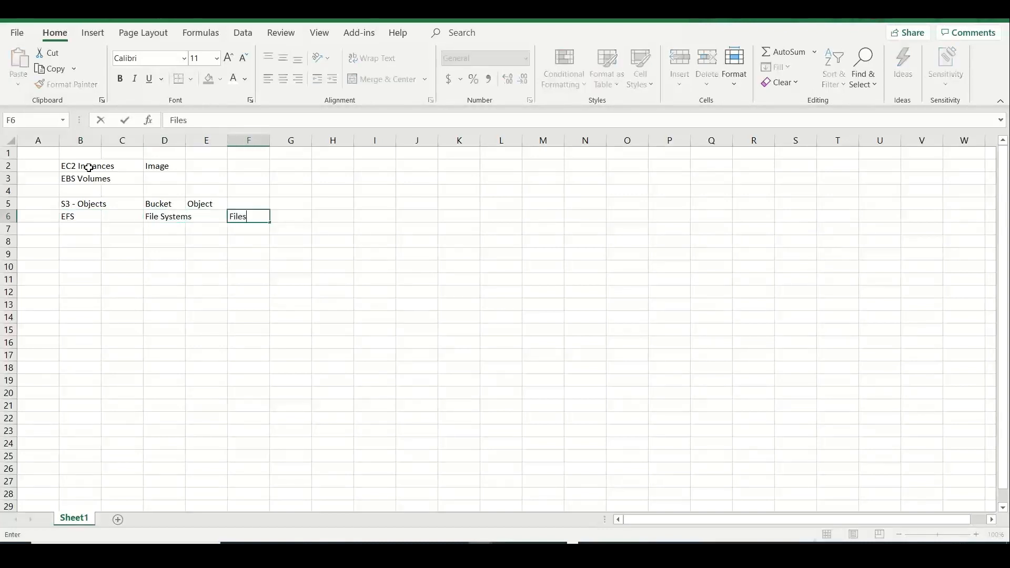
left_click(83, 240)
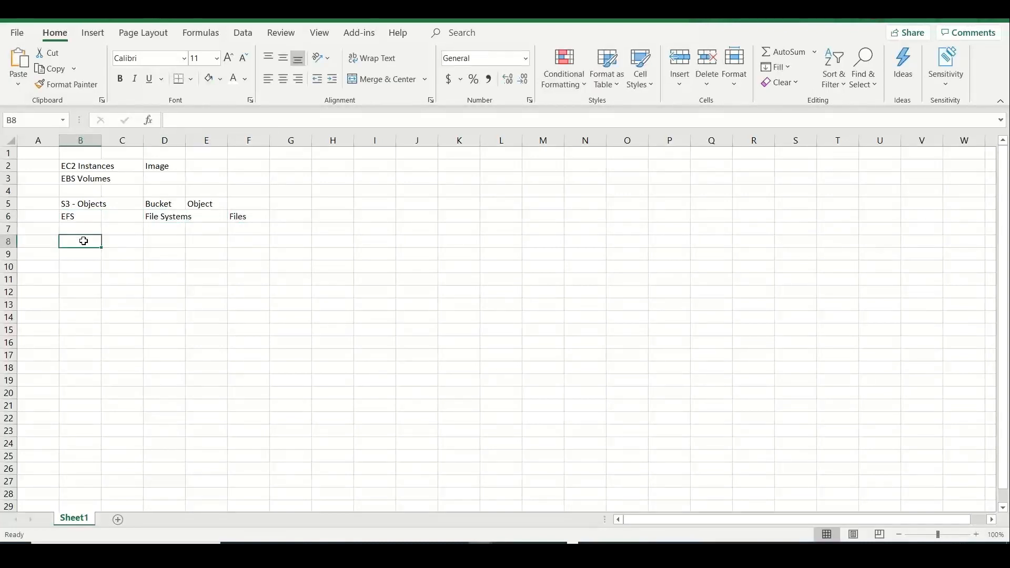
Enter RDS in B8 and Aurora in B9, with Database instance in D8 and Database in F8
type("RDS")
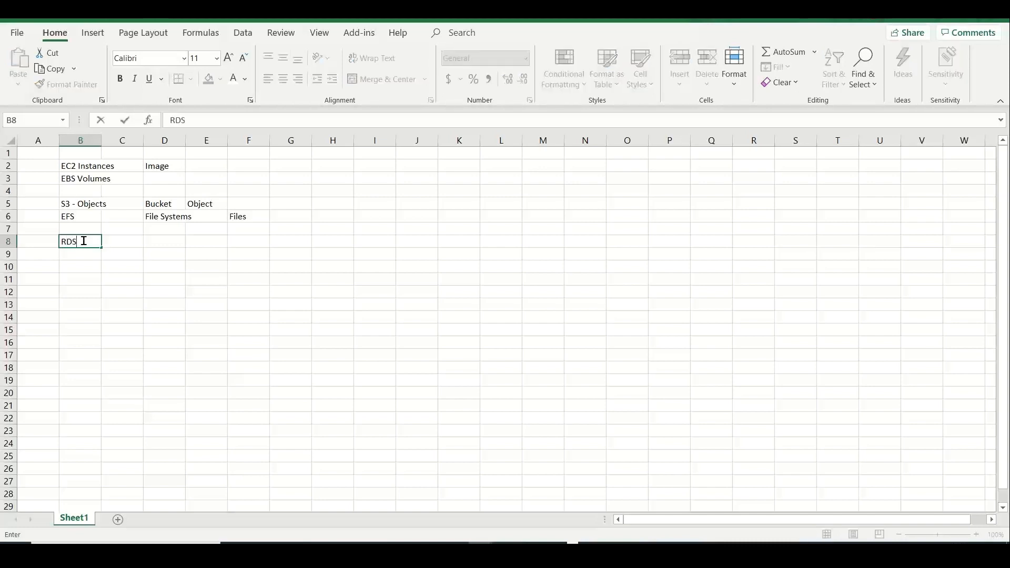
key("Return")
type("Aur")
left_click(83, 241)
key("Tab")
key("Tab")
type("Database instance")
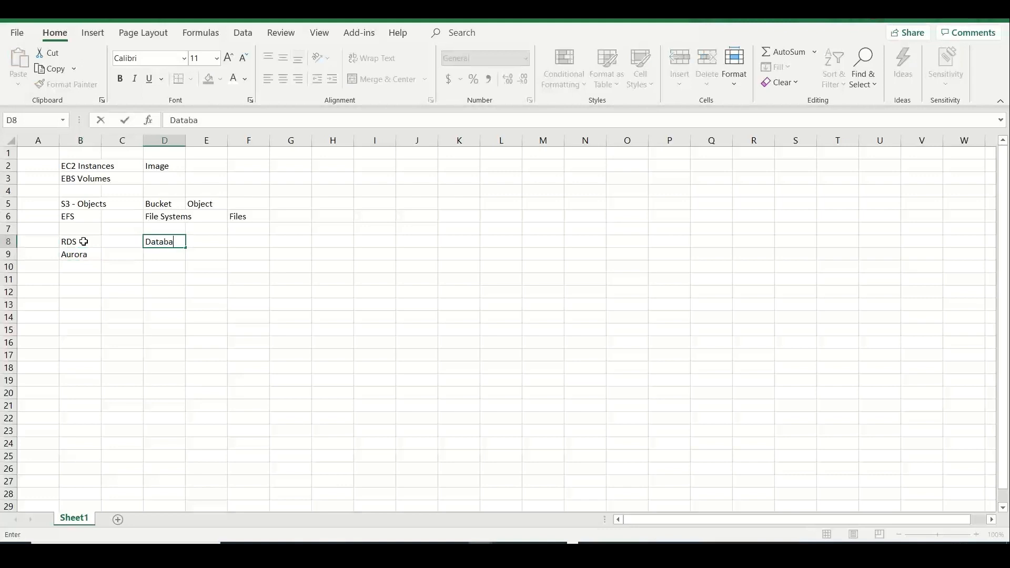
key("Tab")
key("Tab")
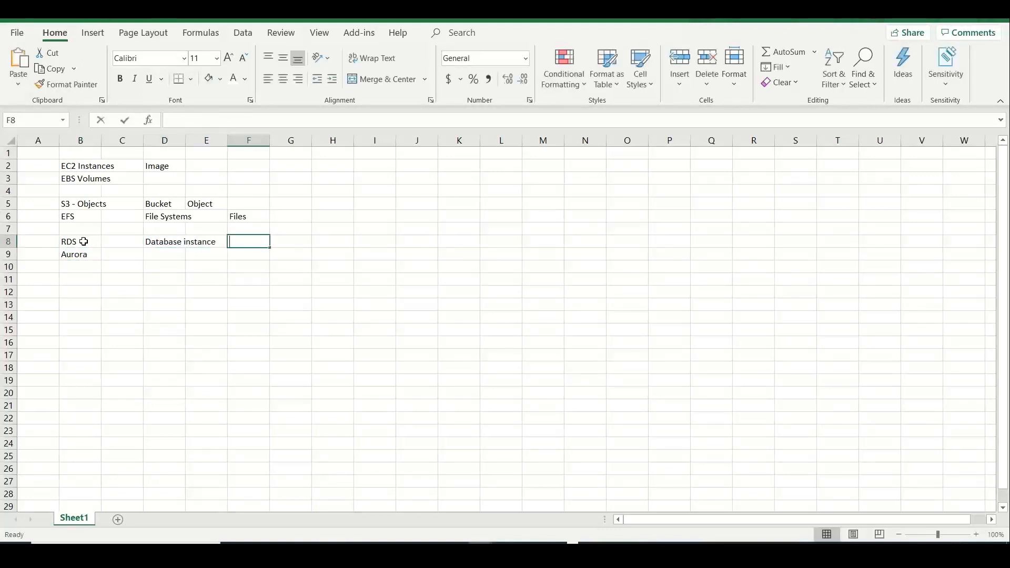
type("Dtabas")
key("BackSpace")
key("BackSpace")
key("BackSpace")
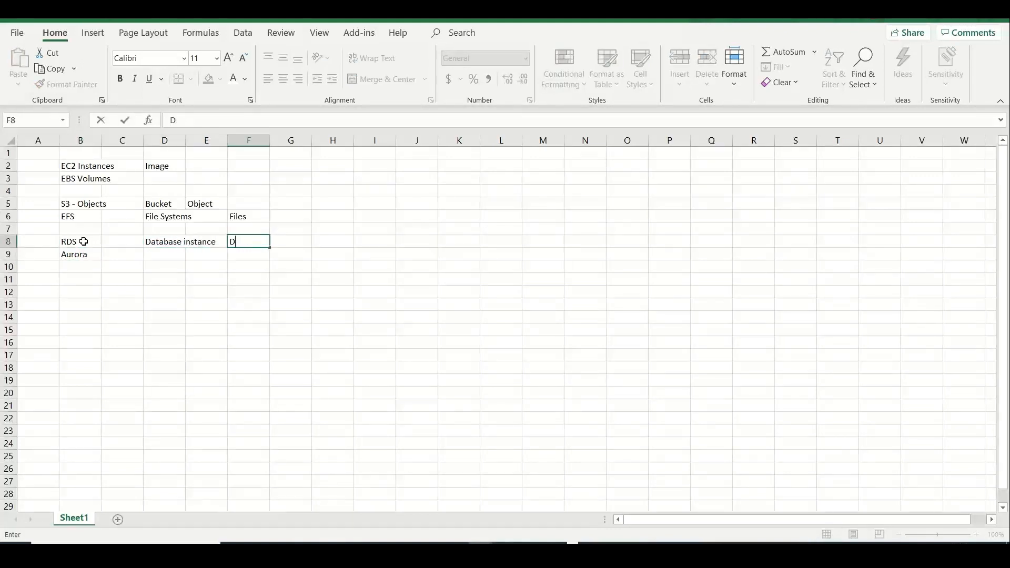
type("atabase")
key("Return")
key("Return")
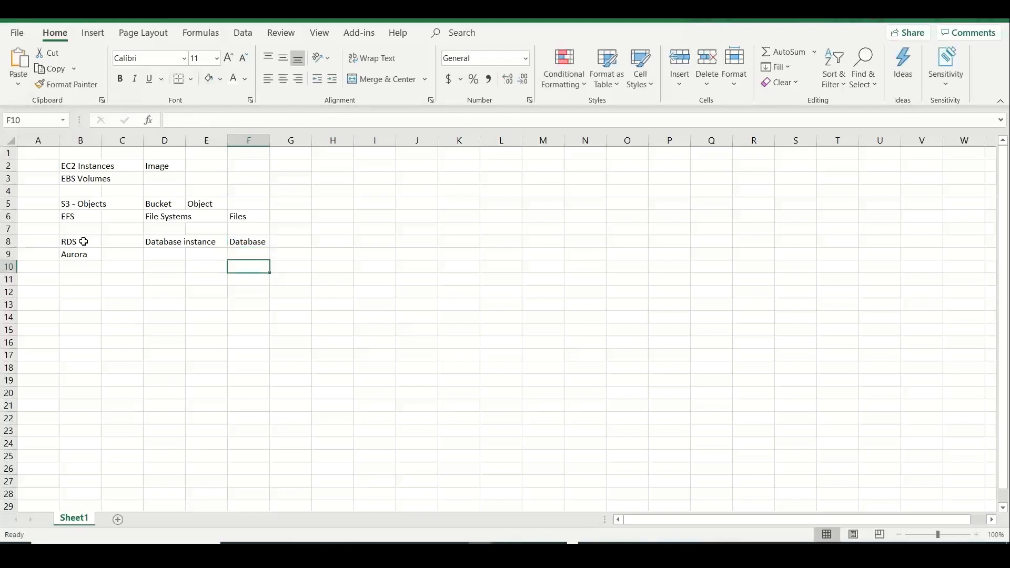
Add Backup, Snapshots and Lifecycle Management headings along row 1
key("Up")
key("Up")
key("Up")
key("Up")
key("Up")
key("Up")
key("Up")
key("Up")
key("Up")
key("Right")
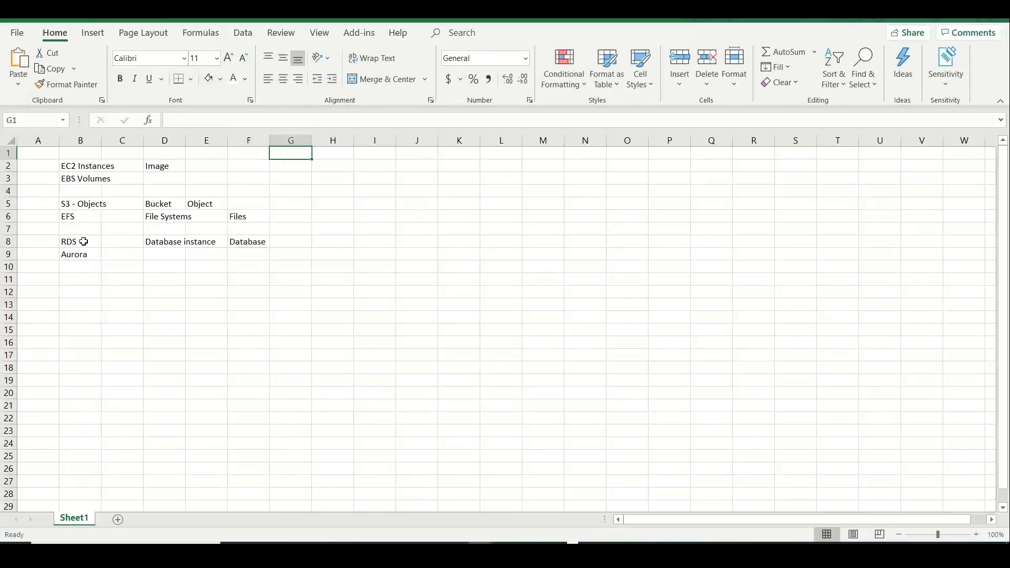
type("Backup")
key("Right")
key("Right")
type("S")
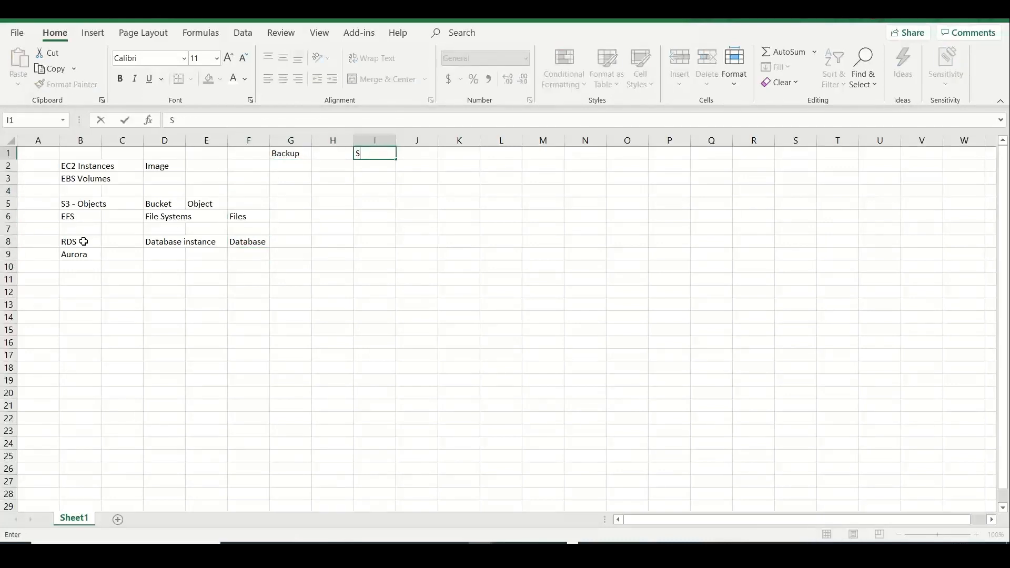
type("napshots")
key("Right")
key("Right")
type("L")
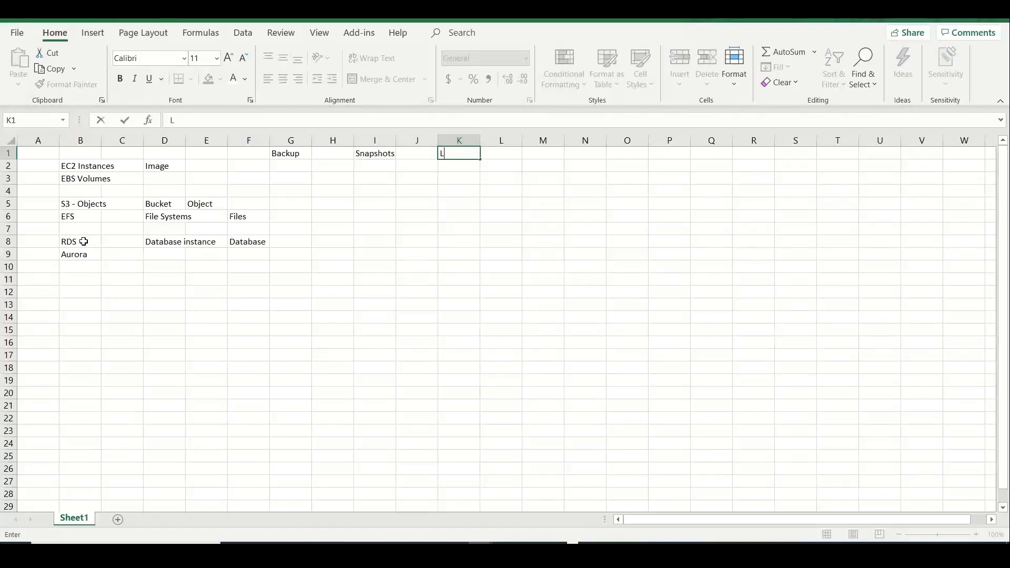
type("ifecycle Manage ")
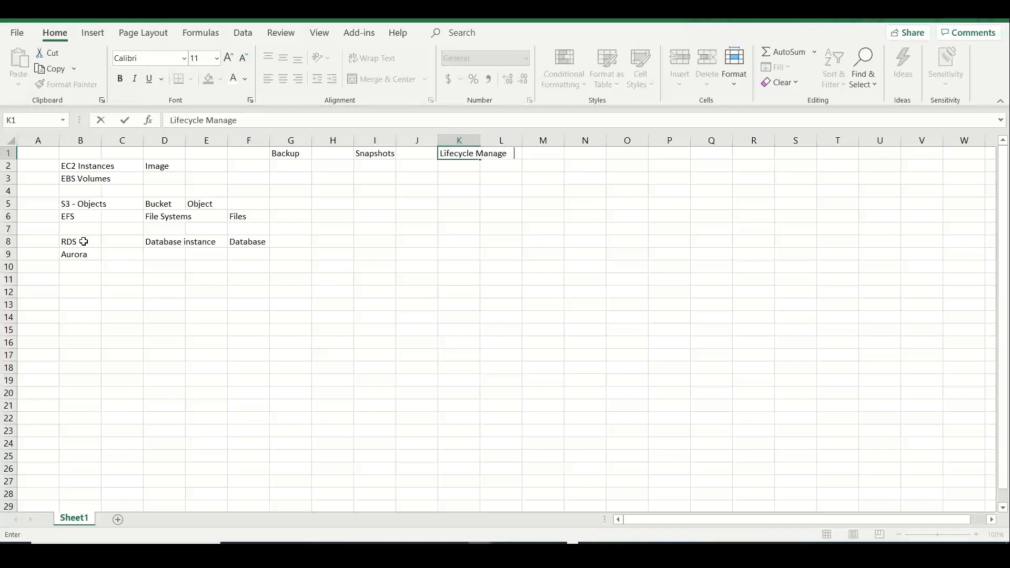
type("ment")
left_click_drag(84, 166, 84, 263)
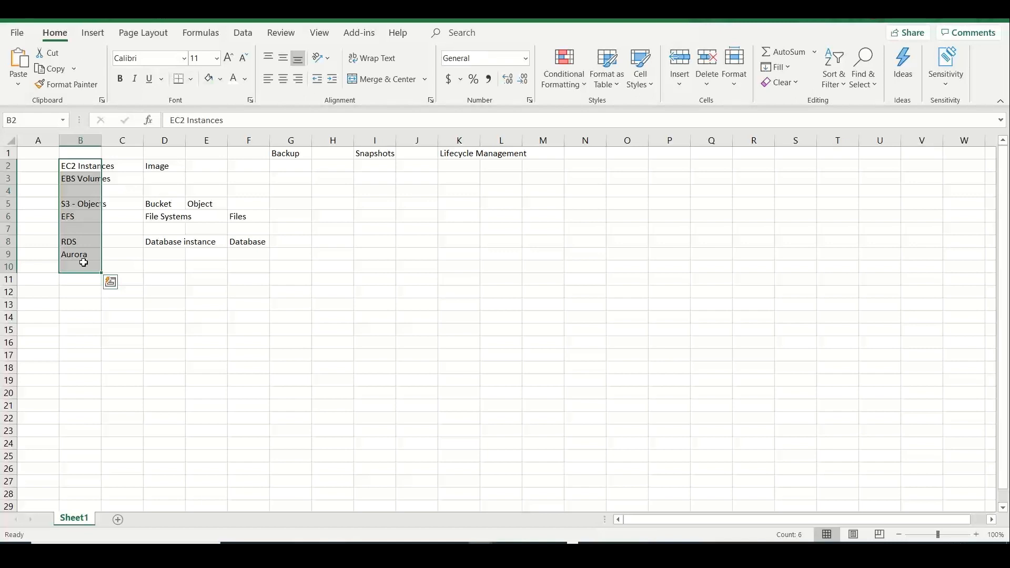
Deselect column B and switch to Chrome's New Tab window
left_click(245, 355)
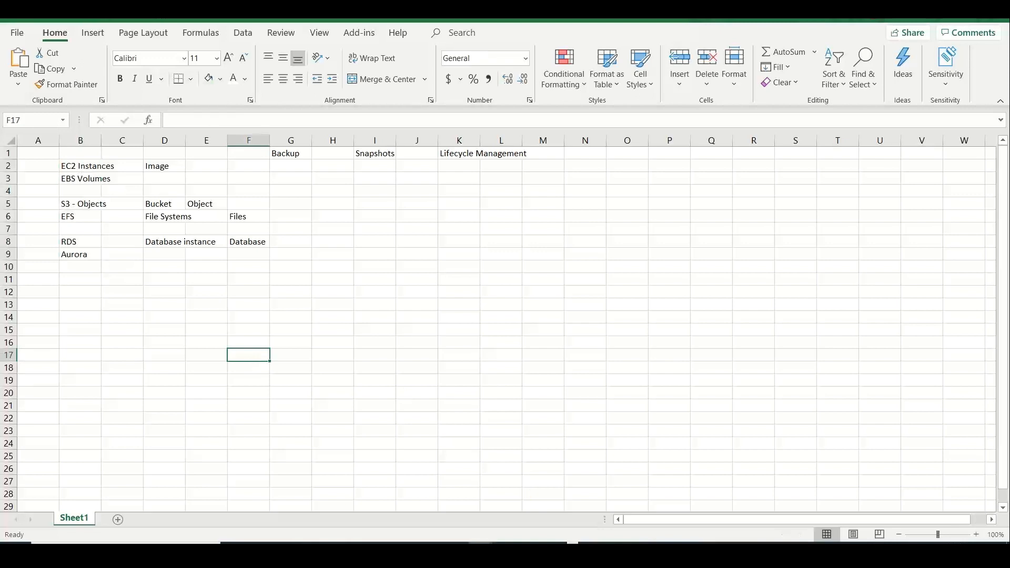
left_click(479, 549)
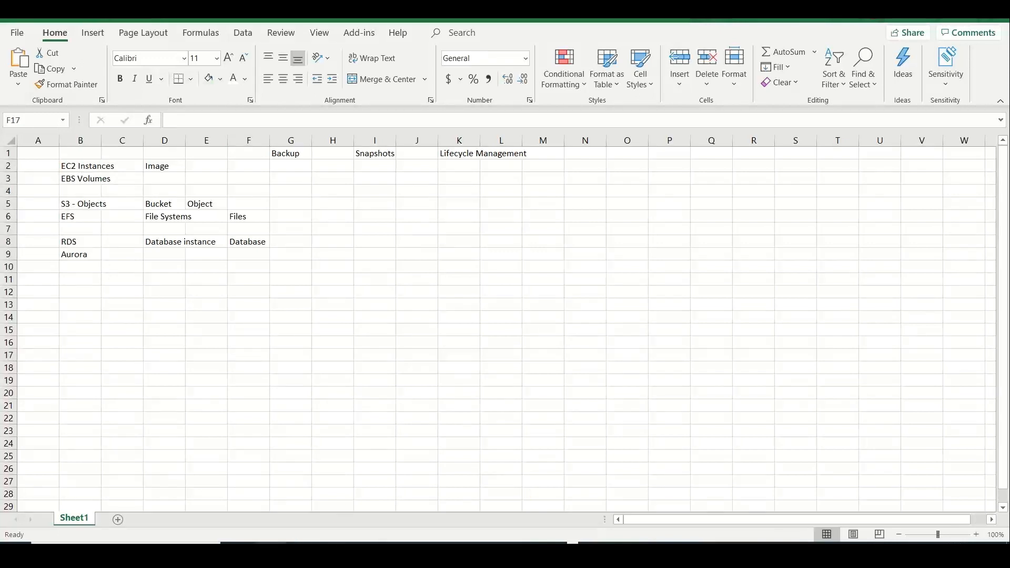
left_click(178, 492)
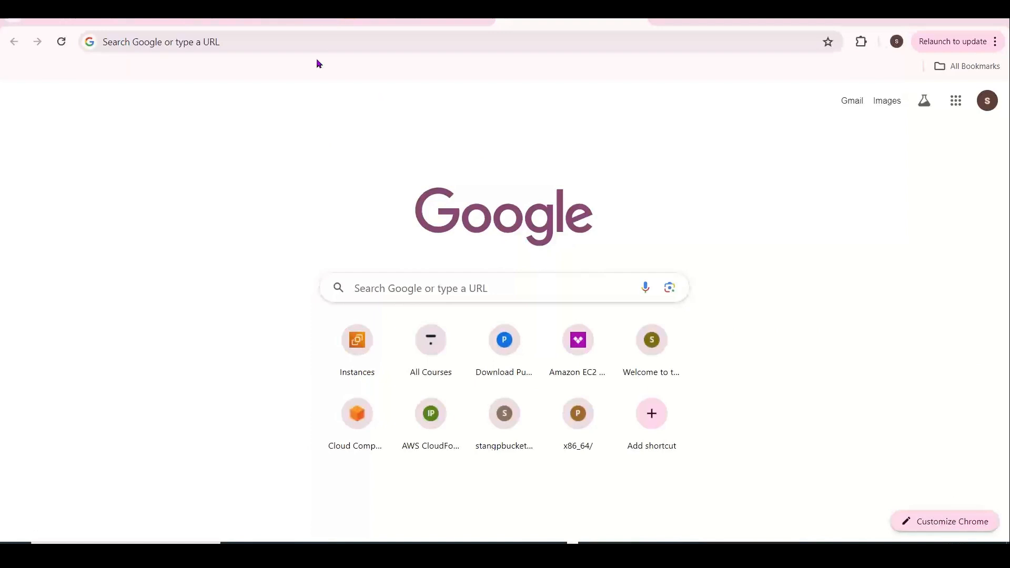
Go to EC2 Instances and begin launching a new instance
left_click(380, 22)
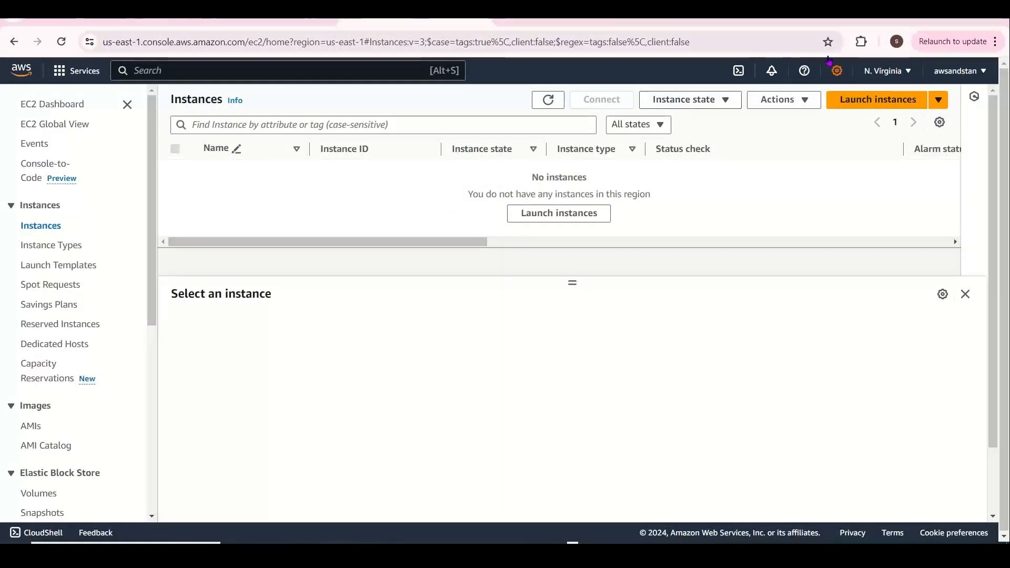
left_click(883, 99)
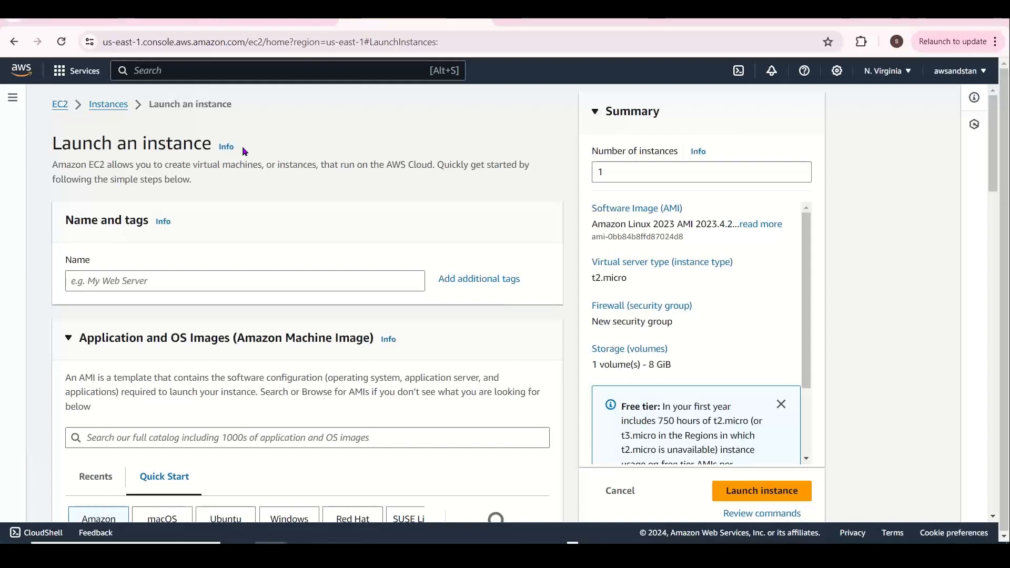
key("alt+Tab")
key("alt+Tab")
key("alt+Tab")
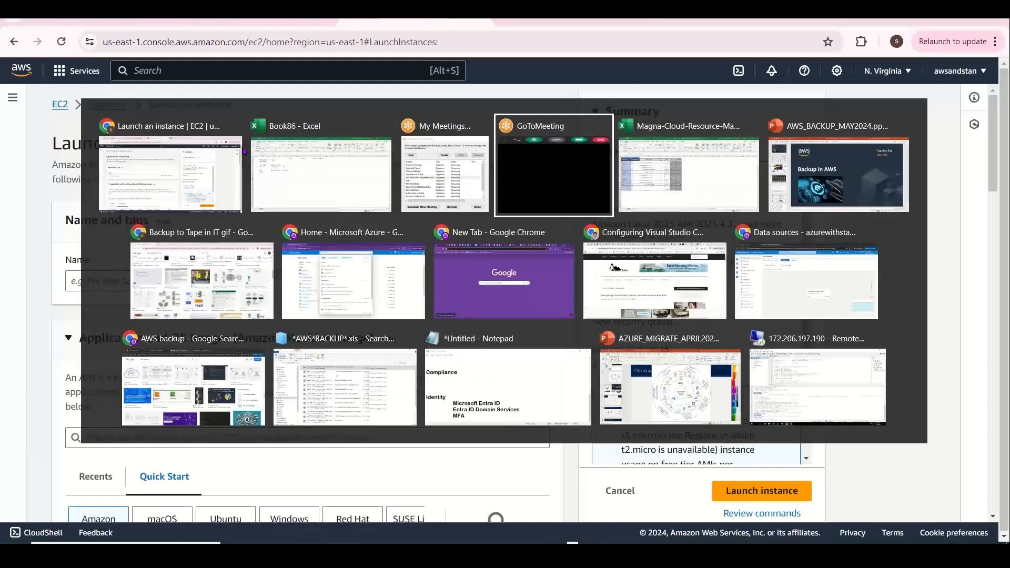
Back in Excel, enter CLOUDFORMATION, Transition, Archiving and Cold Storage across row 11
key("alt+shift+Tab")
key("alt+shift+Tab")
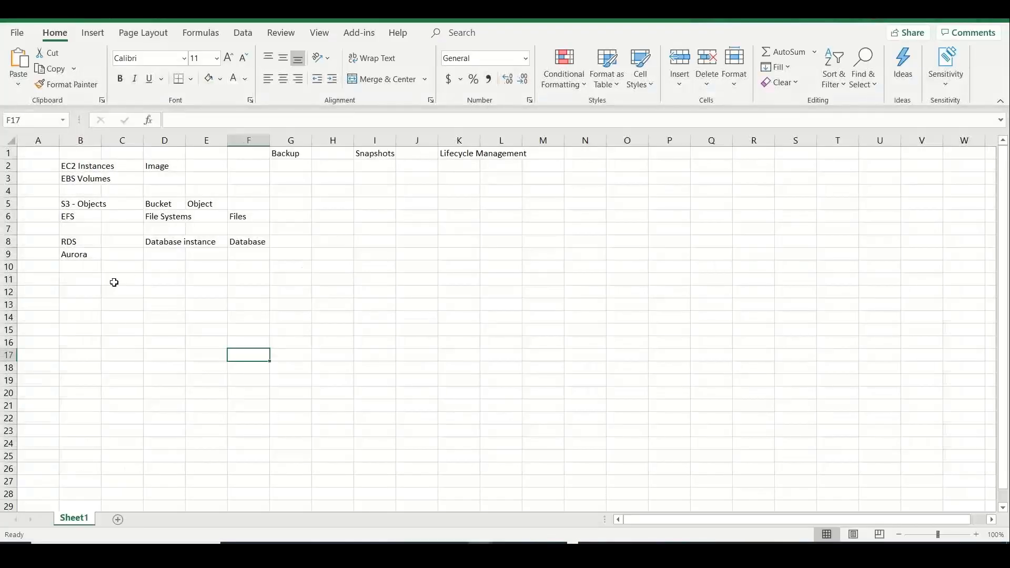
left_click(85, 280)
type("CLOUD")
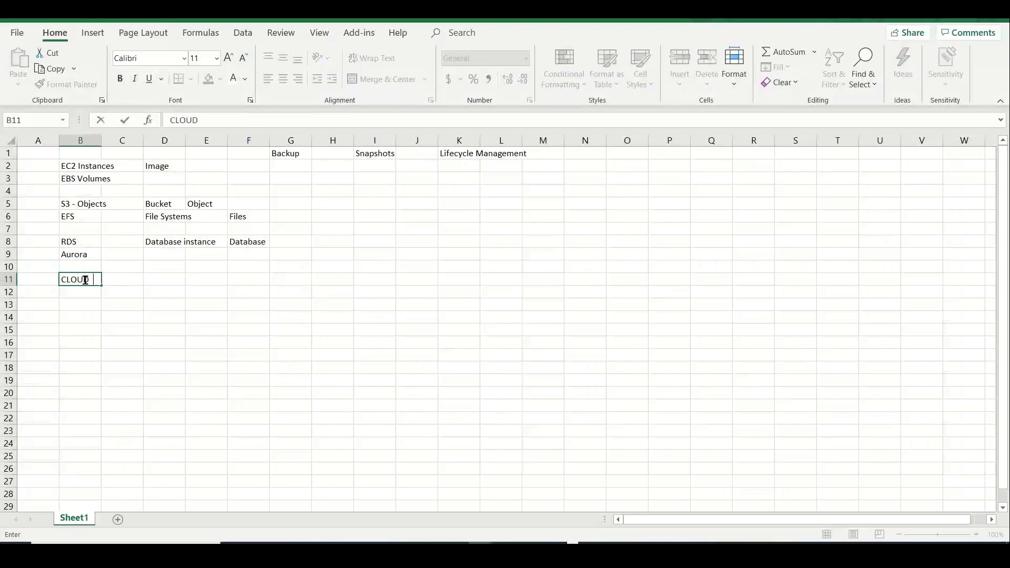
type("FORAMATION")
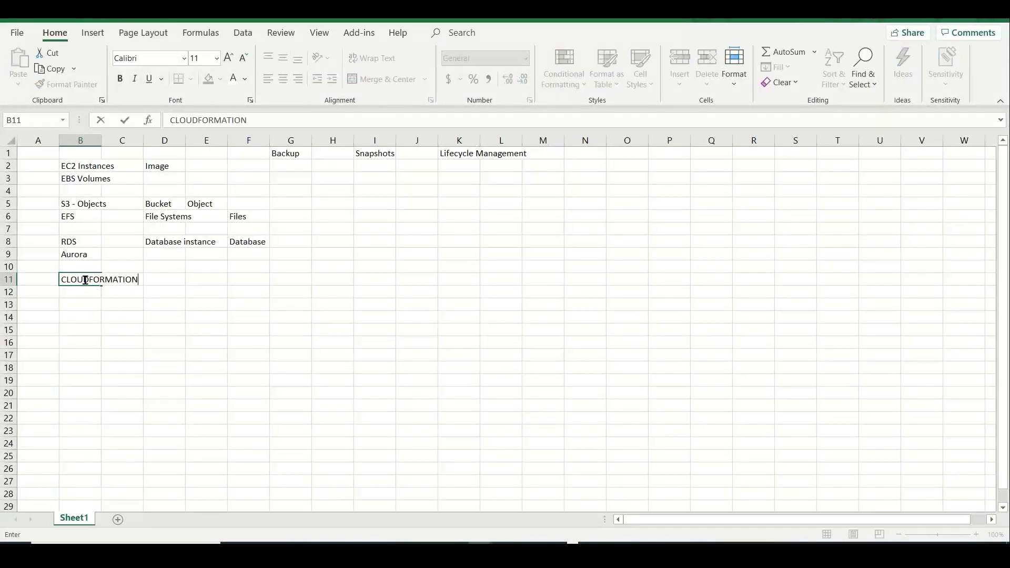
key("Tab")
key("Tab")
key("Tab")
type("Transac")
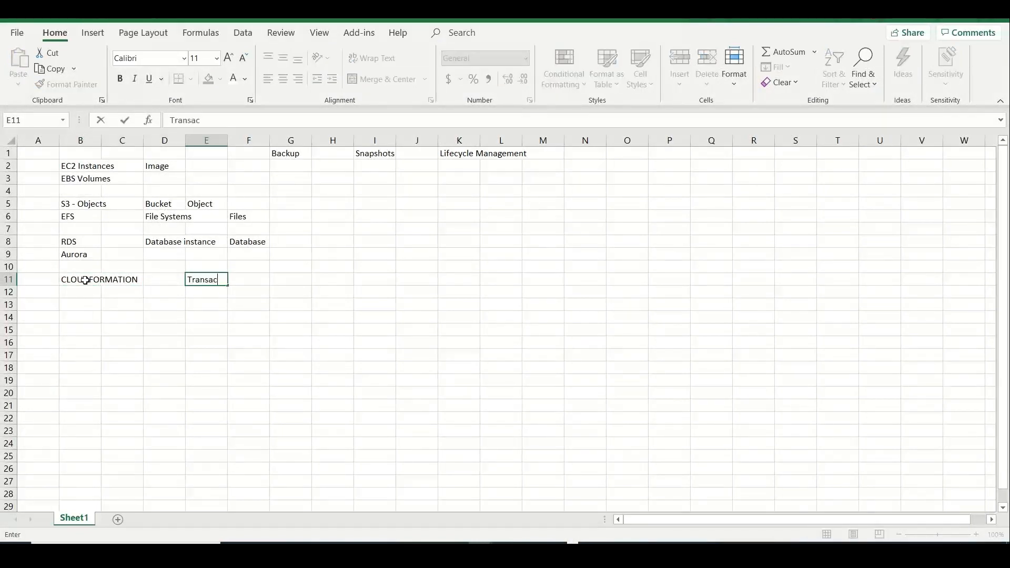
key("BackSpace")
key("BackSpace")
type("ition")
key("Tab")
key("Tab")
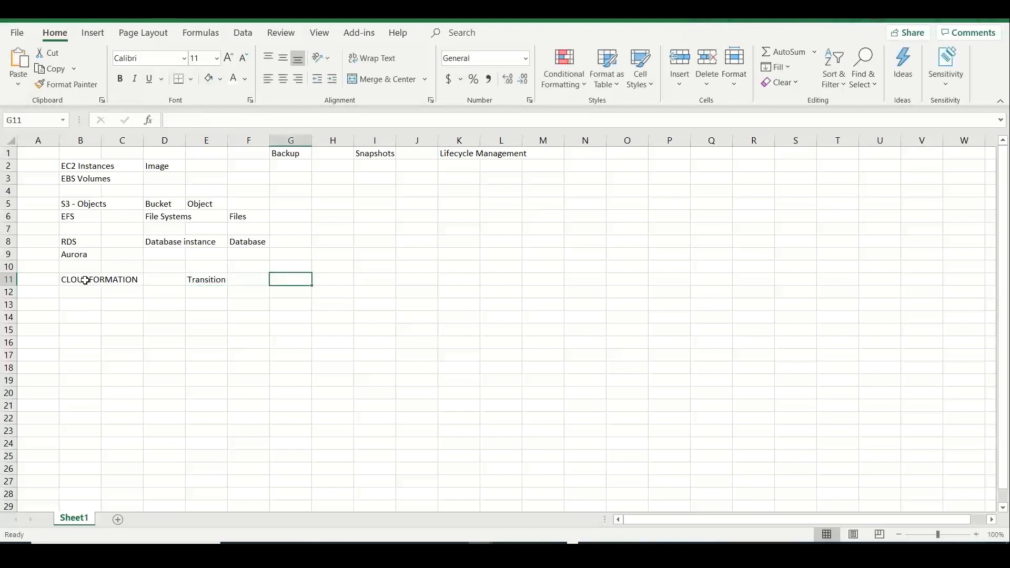
type("Archiving")
key("Tab")
key("Tab")
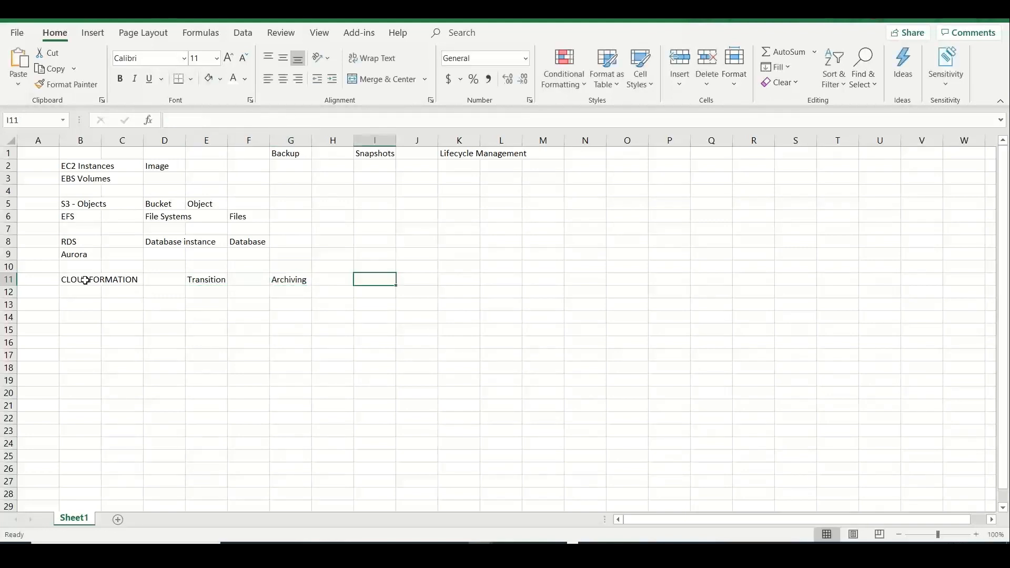
type("Cold Storage")
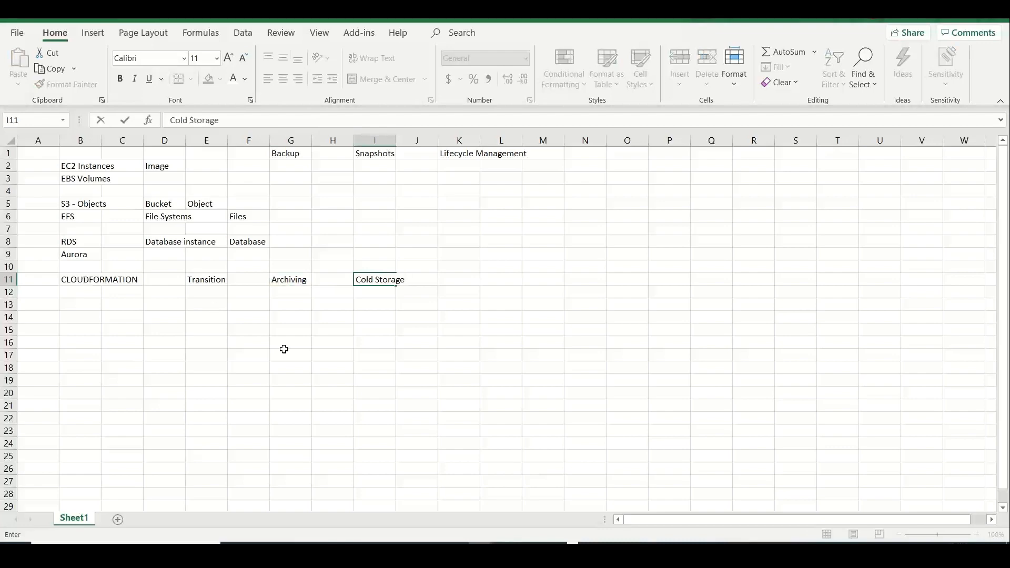
left_click(316, 390)
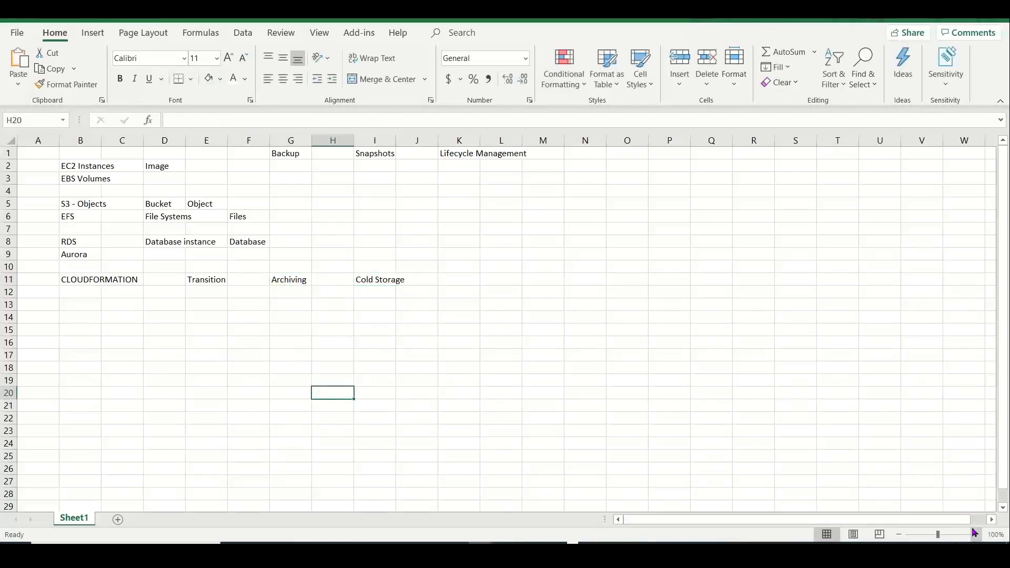
Zoom the sheet to 130% and start typing STACKS into D11
left_click(975, 534)
left_click(976, 534)
left_click(975, 534)
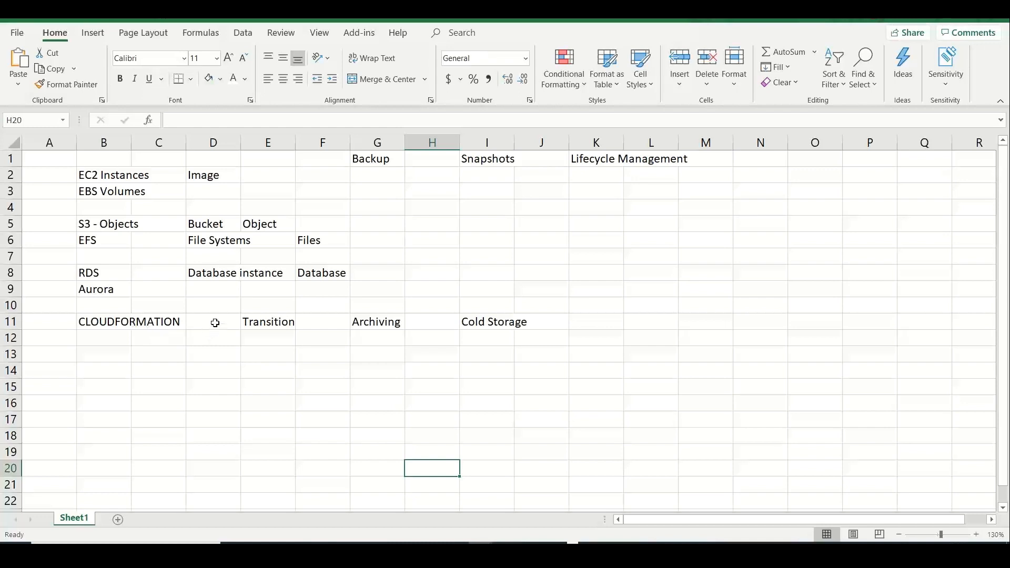
left_click(215, 323)
type("STACKS")
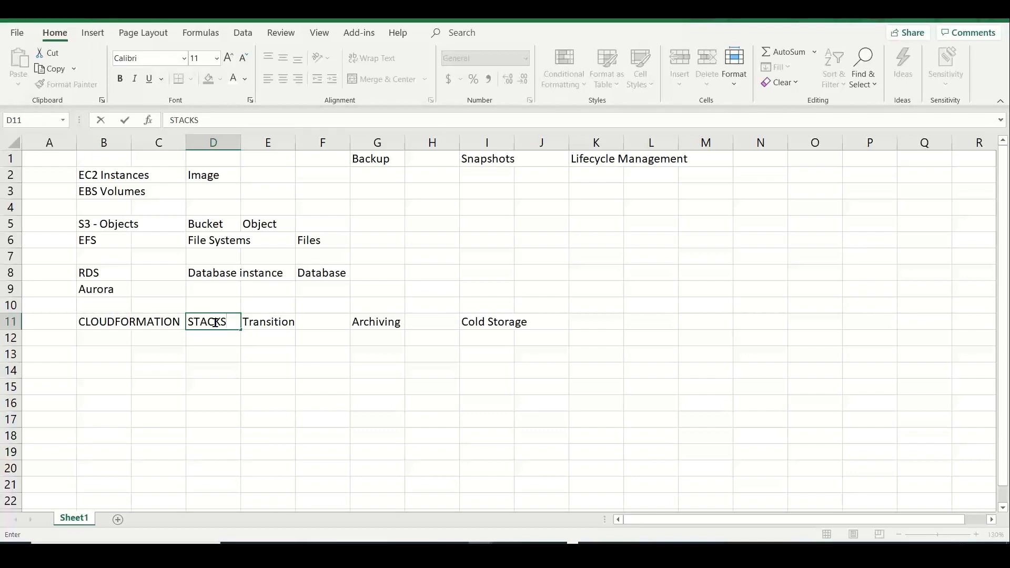
key("alt+Tab")
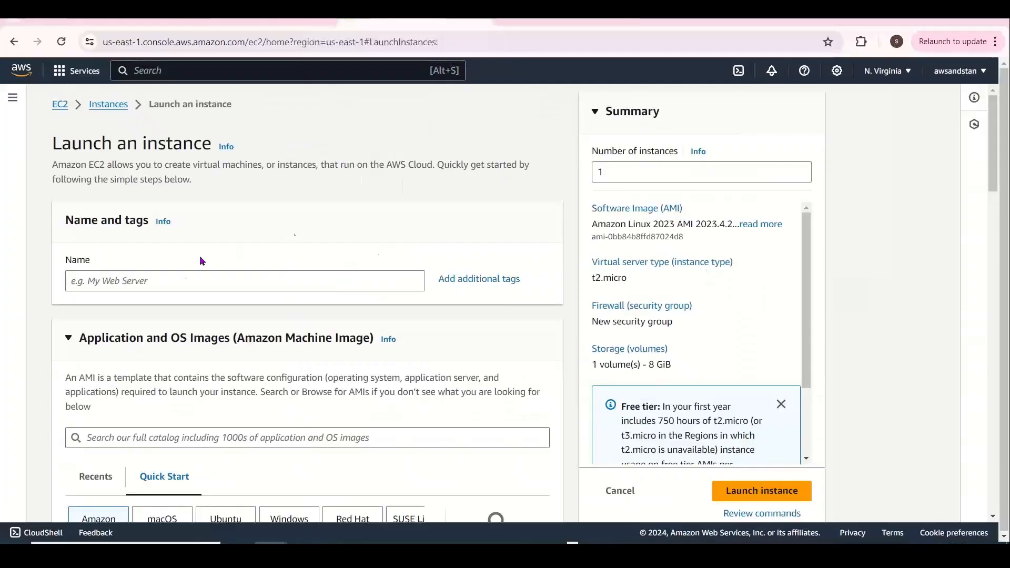
Name the instance stanamzlx001 and choose the existing key pair
left_click(179, 276)
type("stanam")
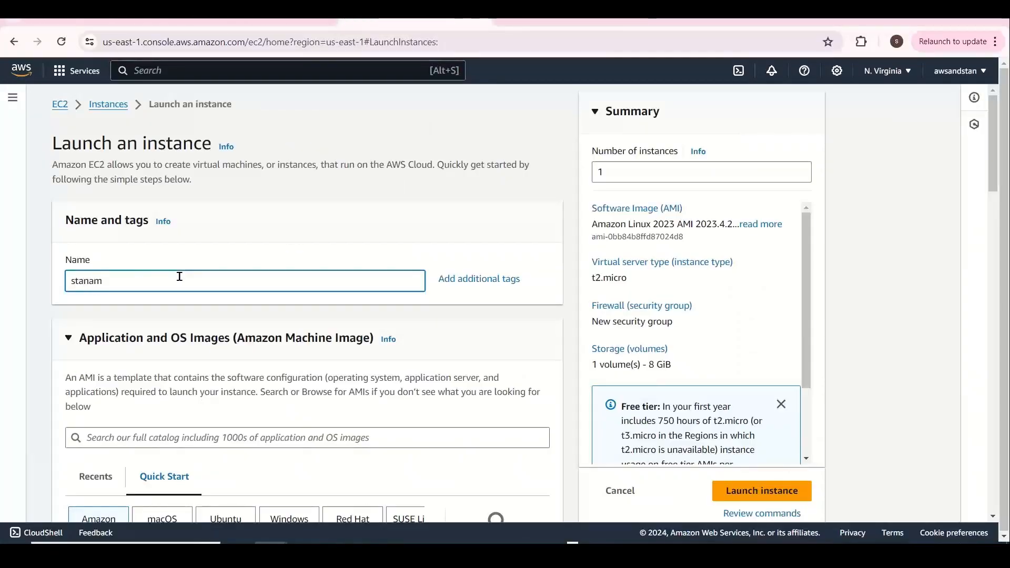
type("zlx001")
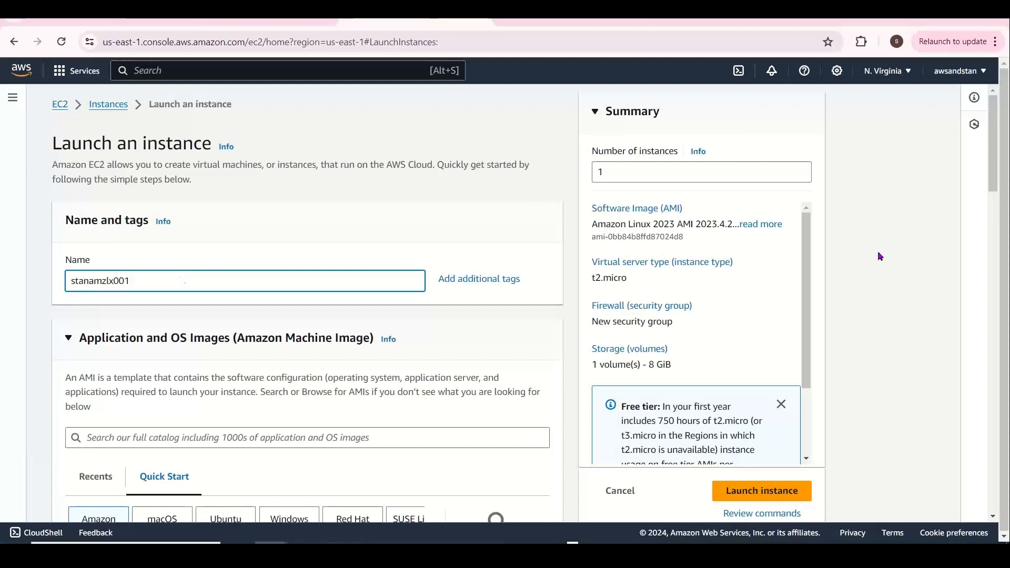
left_click_drag(1002, 168, 1008, 344)
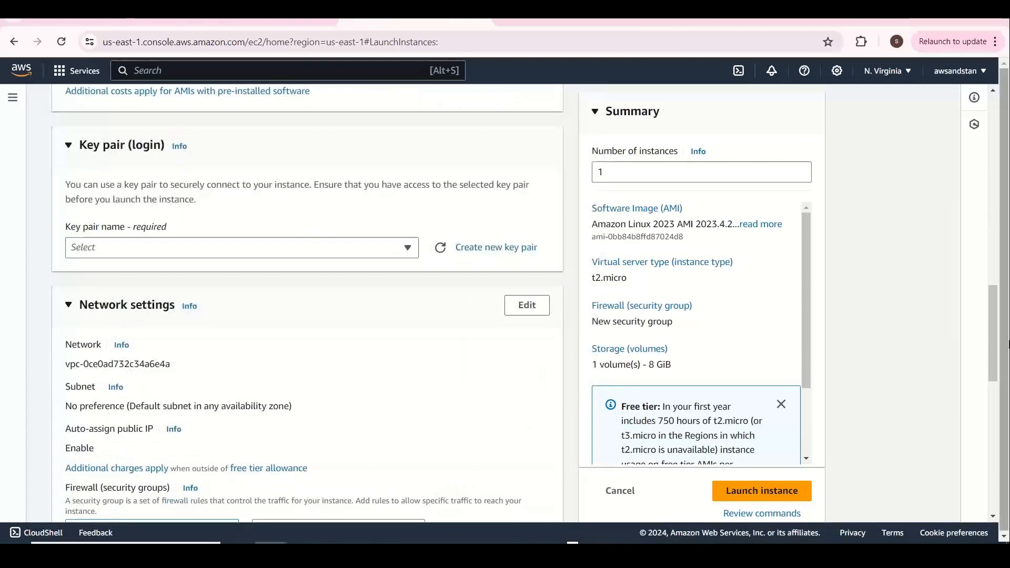
left_click(285, 245)
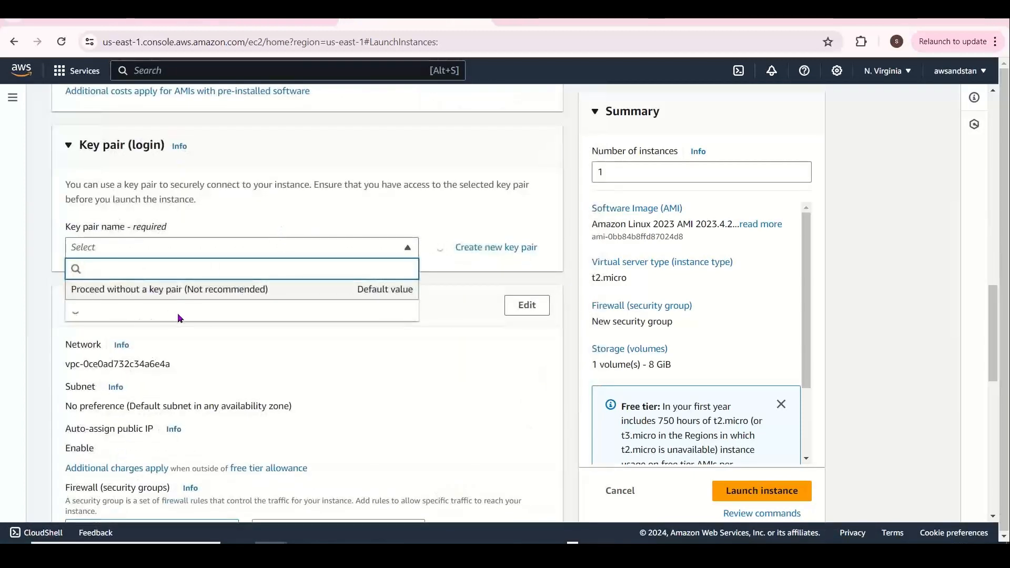
left_click(166, 372)
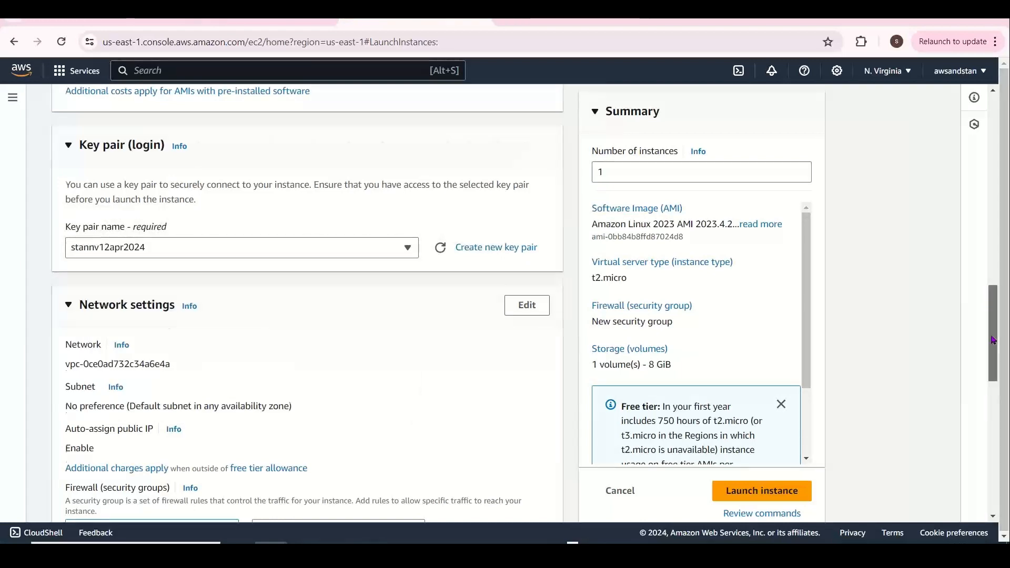
Assign the existing default security group
scroll(996, 368, "down", 5)
scroll(366, 412, "up", 3)
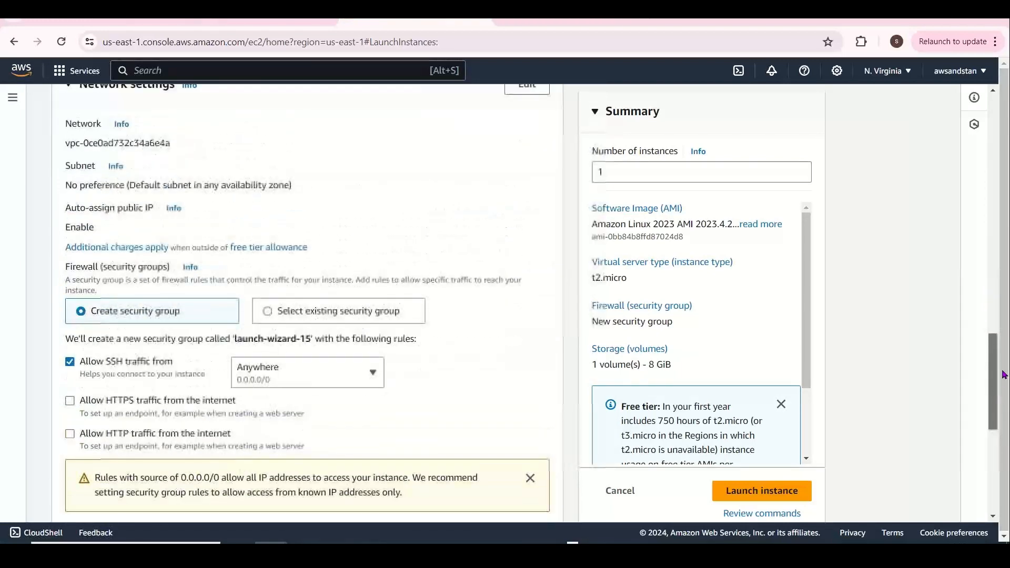
left_click(361, 406)
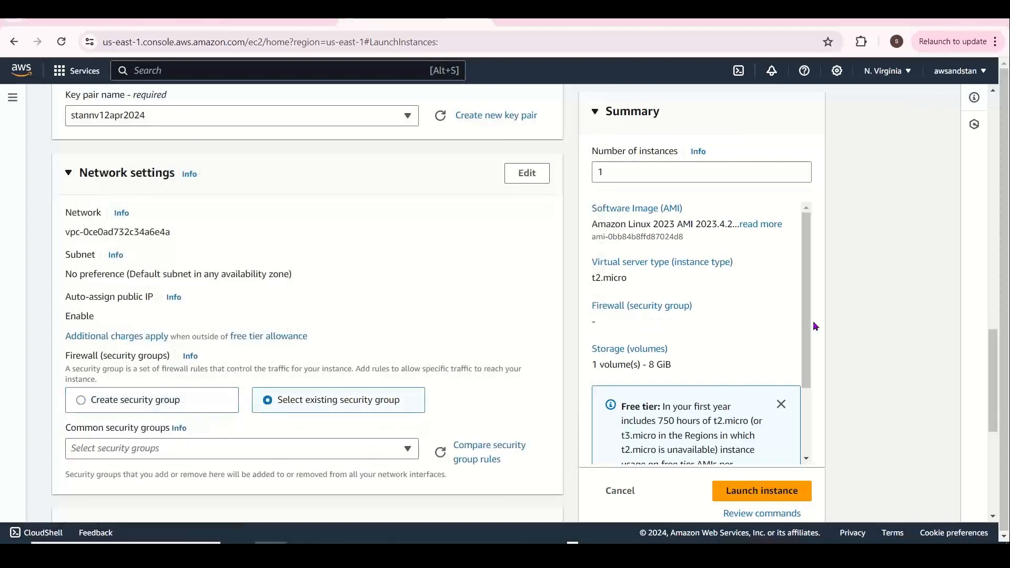
left_click_drag(993, 350, 994, 396)
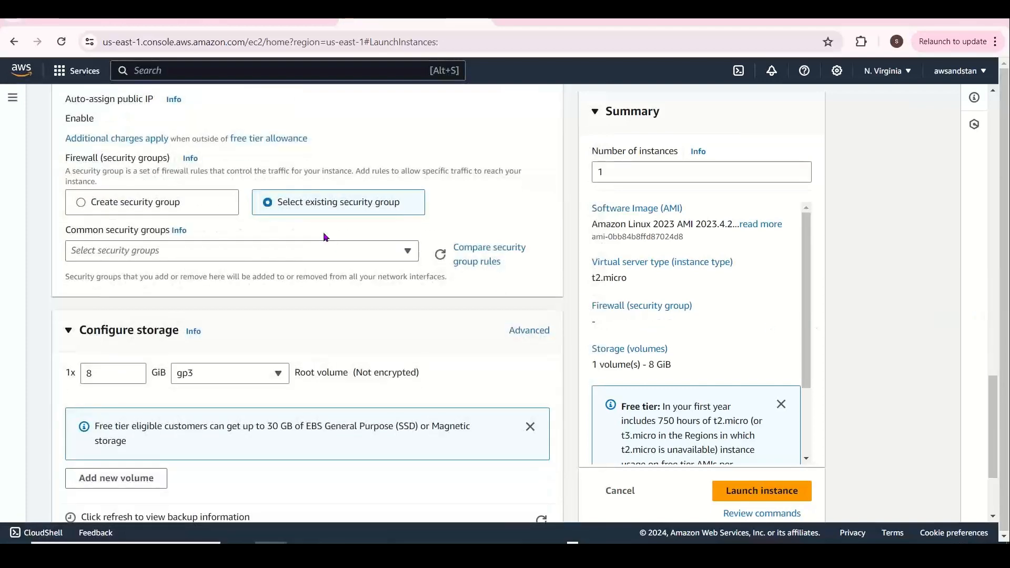
left_click(317, 244)
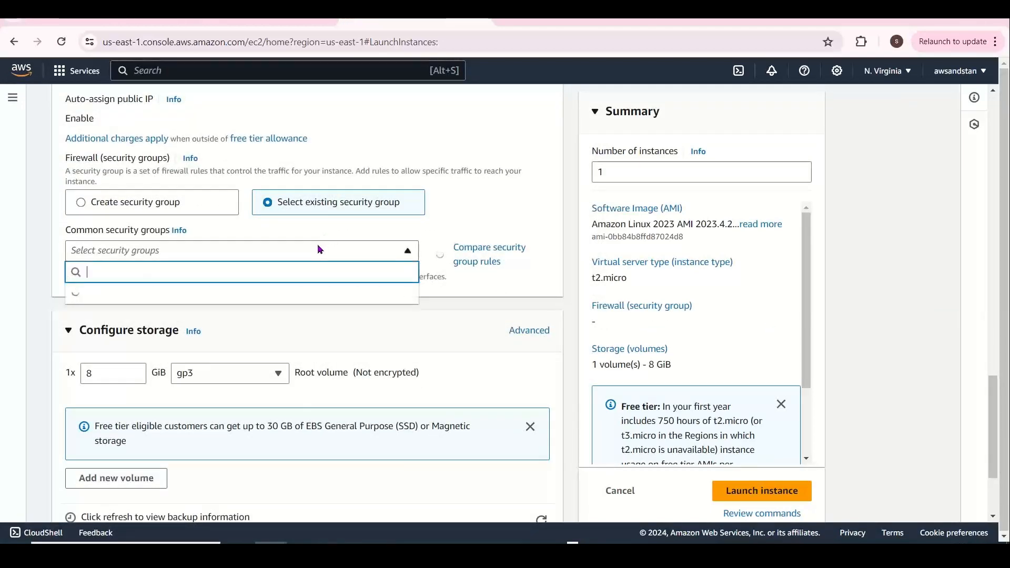
type("default")
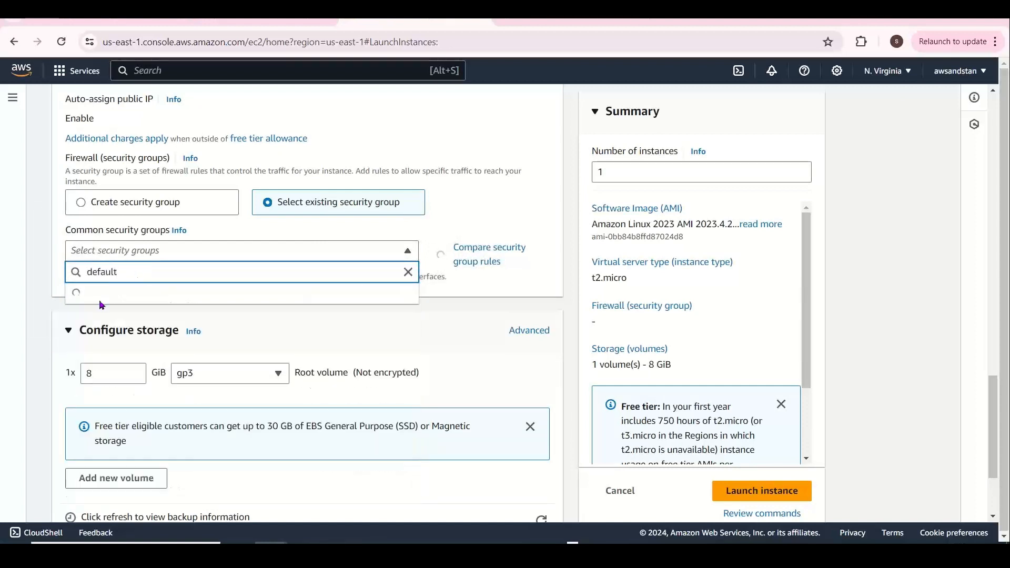
left_click(84, 295)
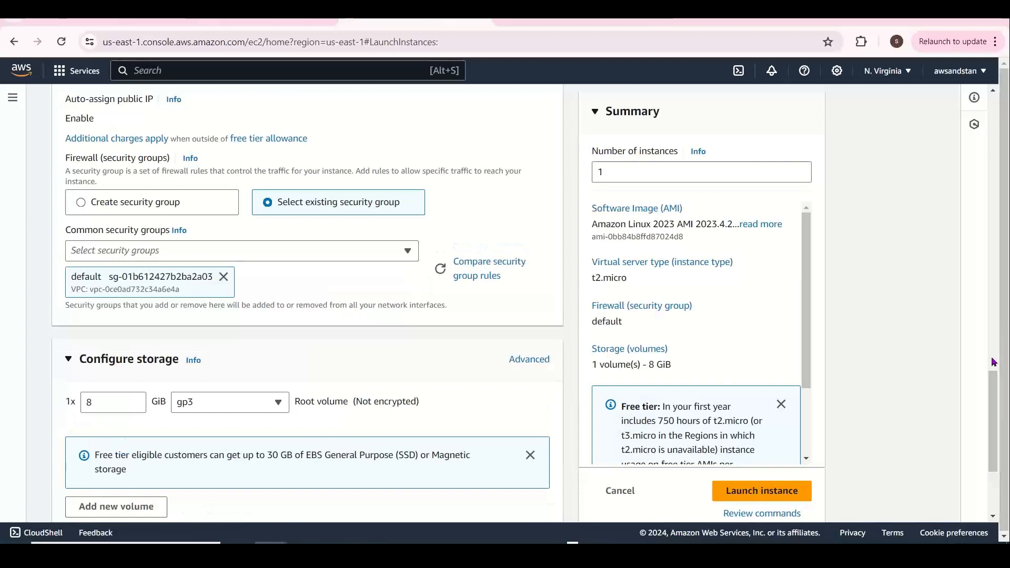
Review the advanced details and launch the instance
scroll(998, 415, "down", 3)
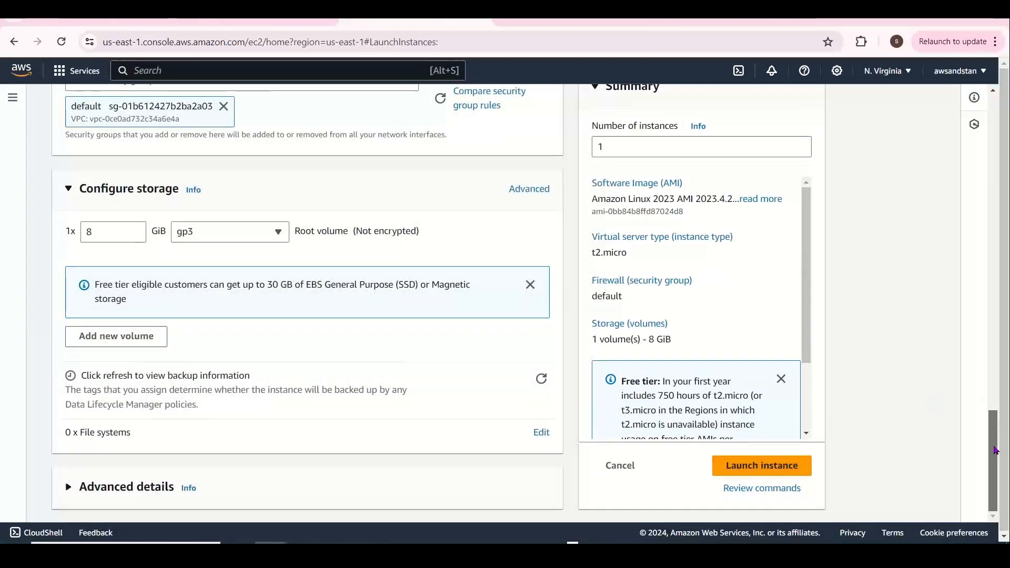
left_click(127, 487)
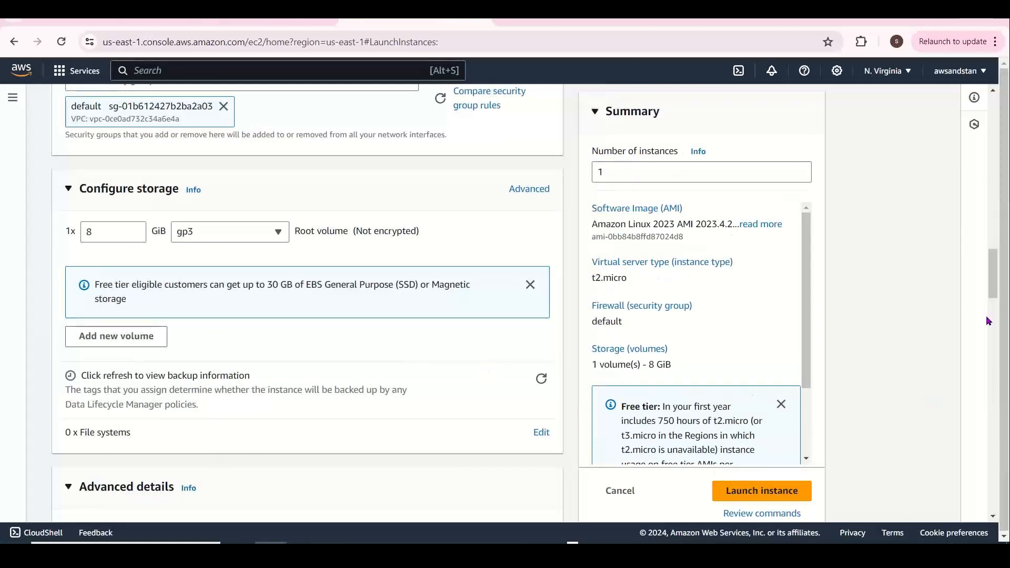
left_click_drag(992, 279, 1007, 499)
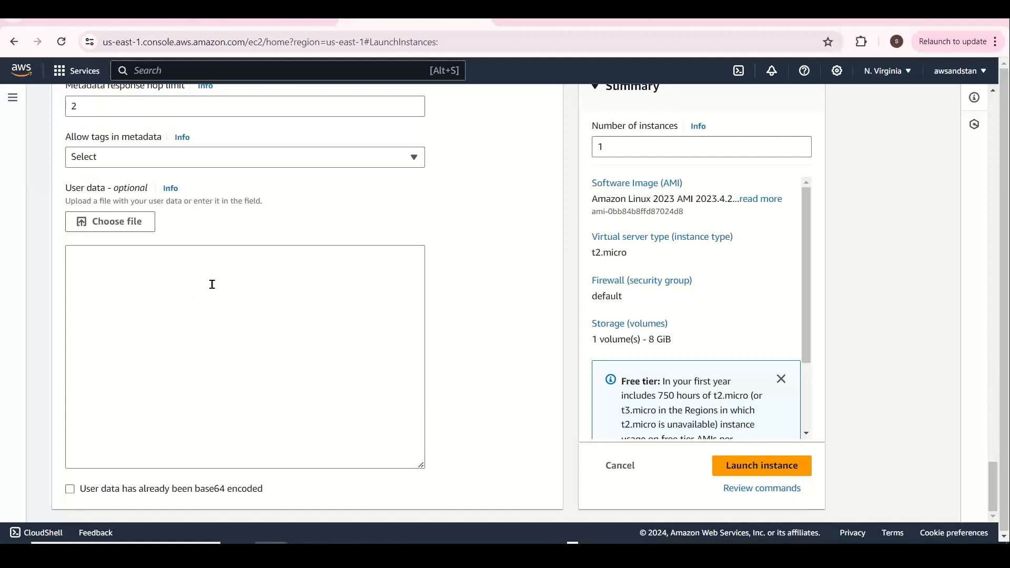
left_click_drag(994, 474, 1008, 190)
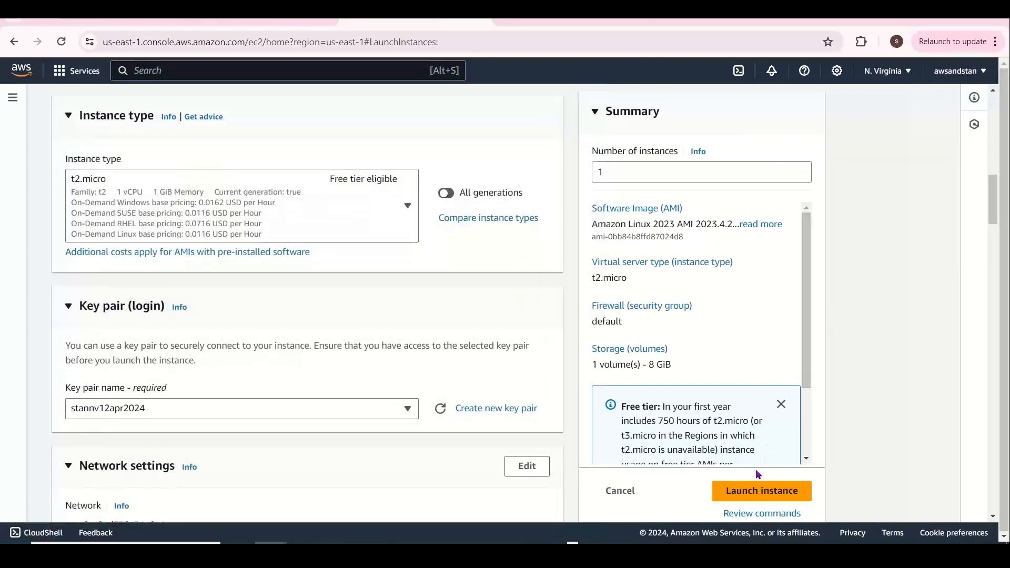
left_click(757, 490)
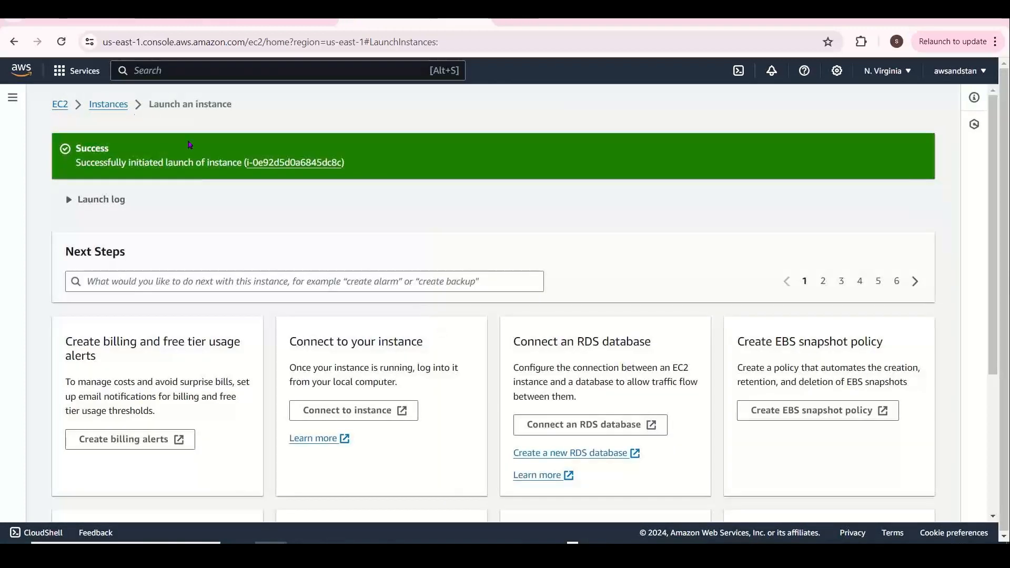
Start another instance named stanwinvm01 using the Windows Server machine image
left_click(109, 104)
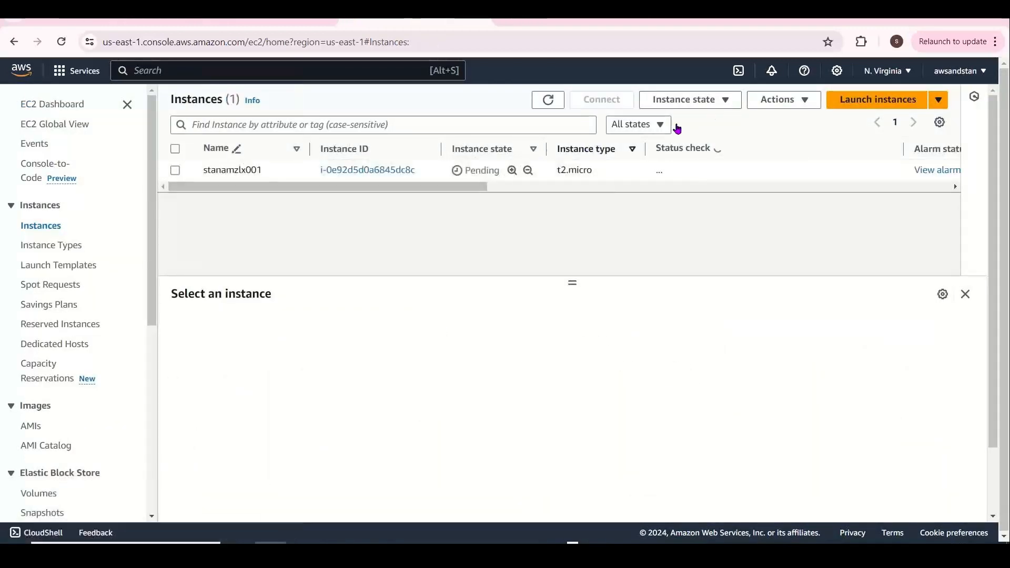
left_click(877, 100)
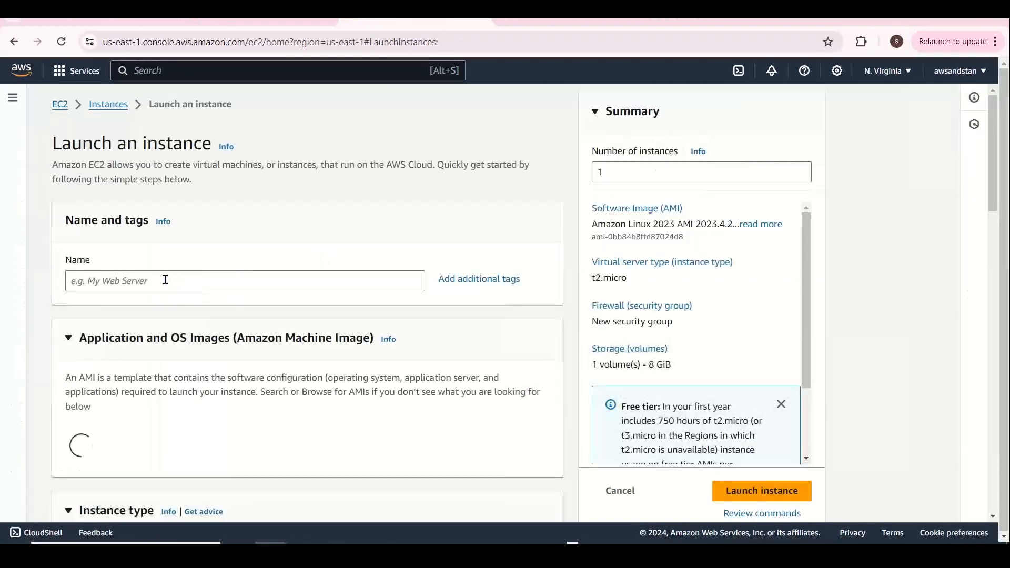
left_click(165, 280)
type("stanwin")
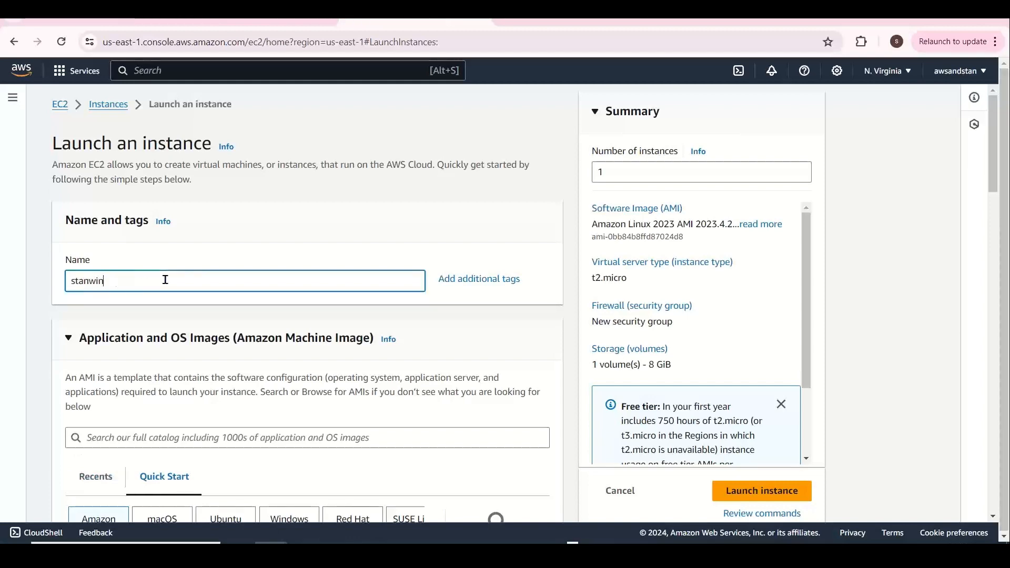
type("vm01")
left_click_drag(998, 169, 997, 250)
left_click(310, 204)
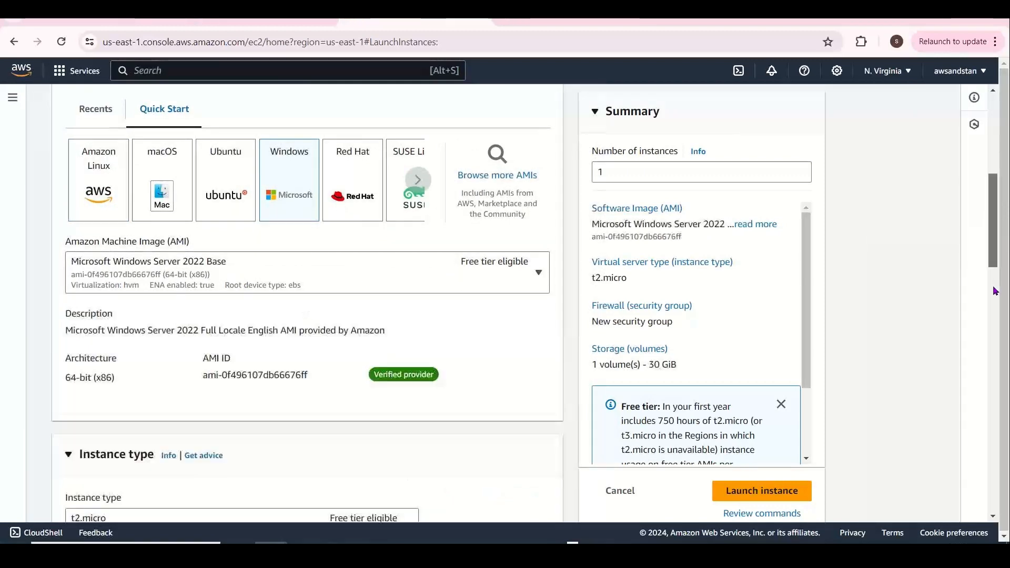
Select the existing stannv12apr2024 key pair for login
left_click_drag(994, 276, 992, 401)
left_click(405, 195)
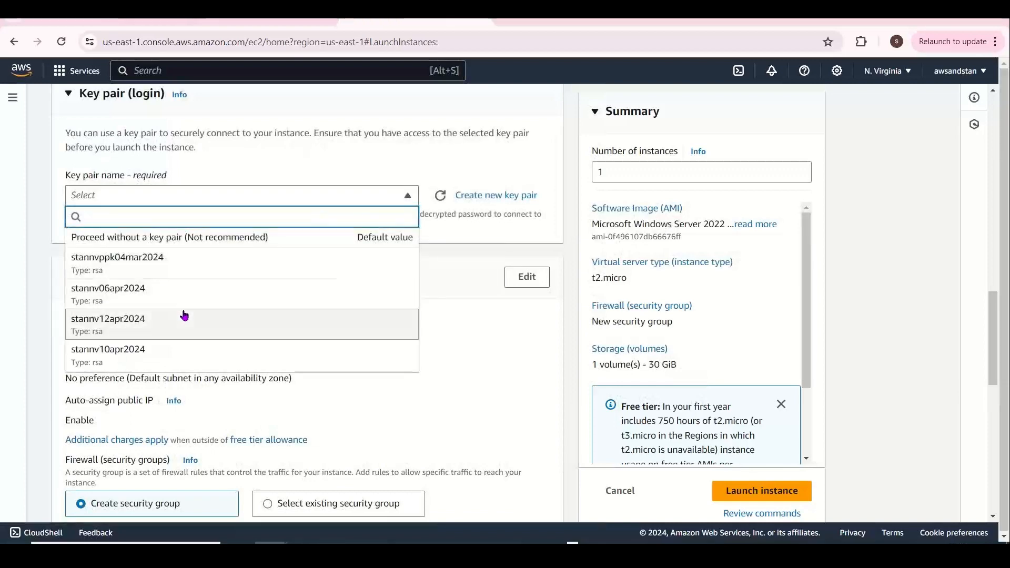
left_click(184, 318)
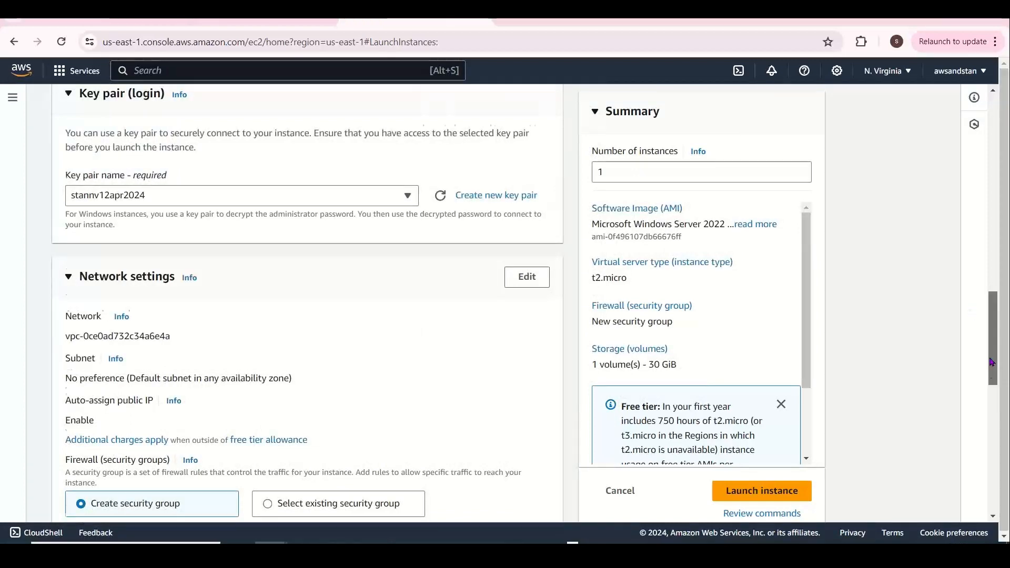
Attach the existing default security group
left_click_drag(992, 321, 993, 378)
left_click(377, 250)
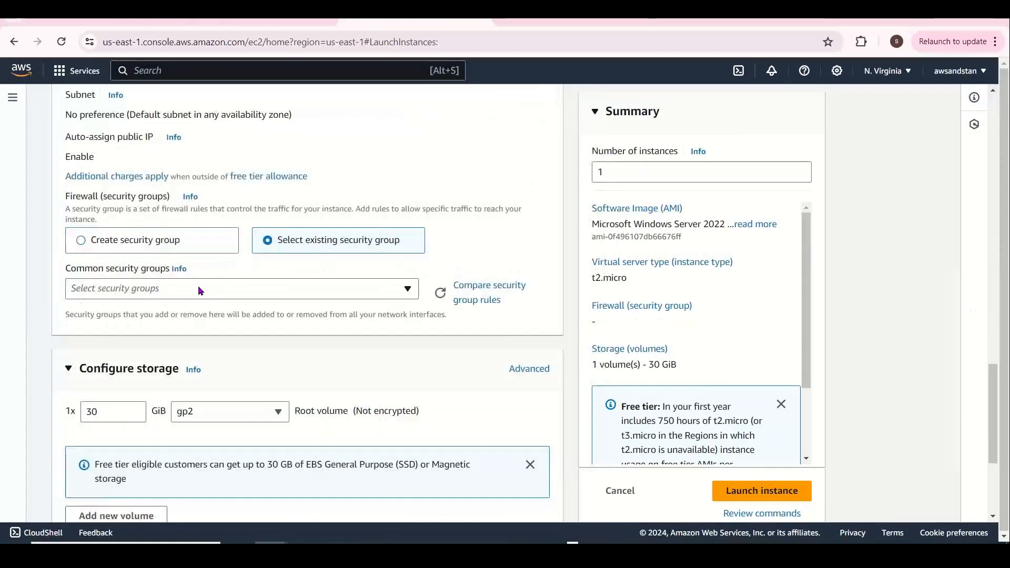
left_click(197, 285)
type("default")
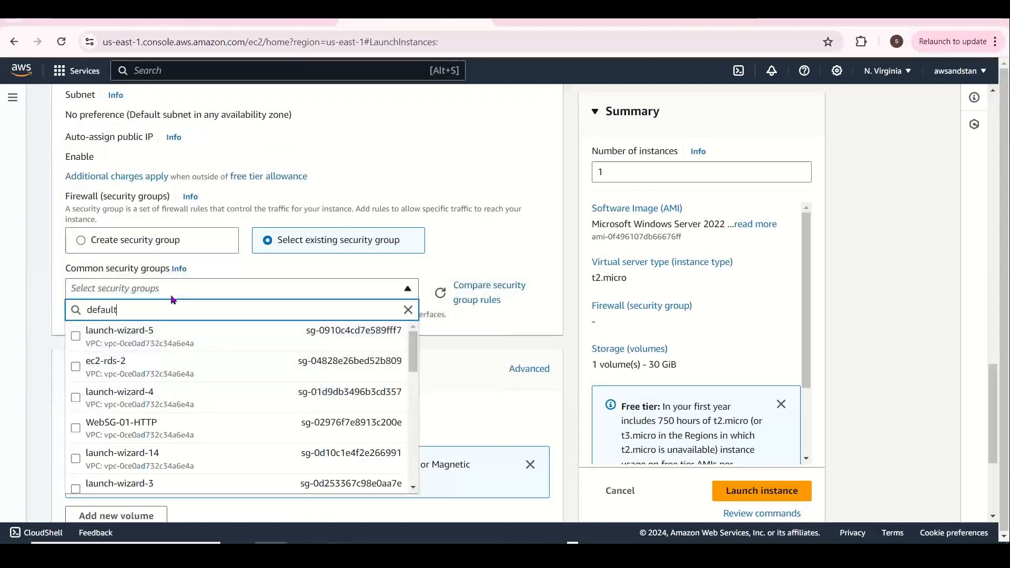
left_click(203, 326)
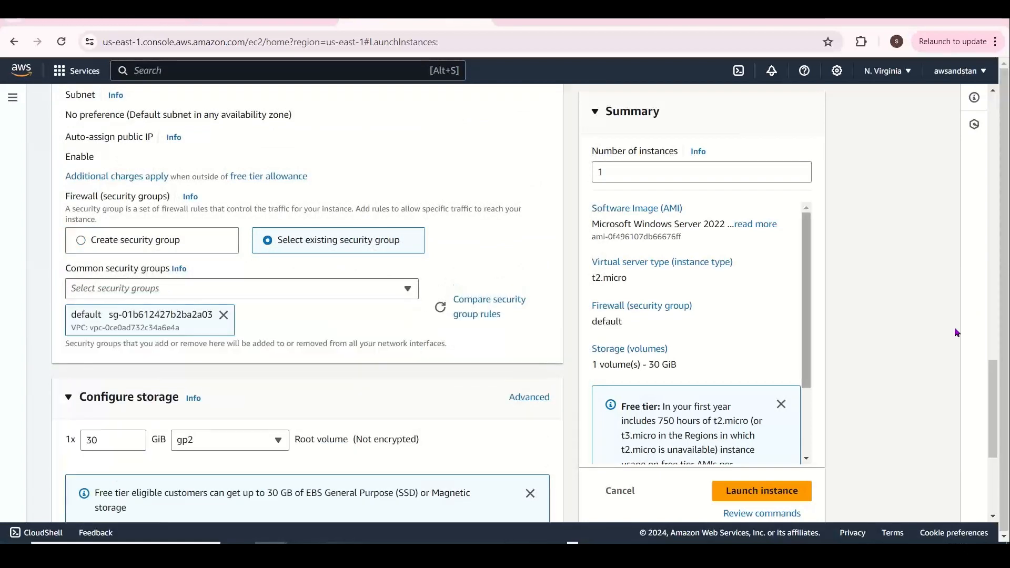
Add a second gp3 volume sized 4 GiB, for 34 GiB total
scroll(503, 364, "down", 5)
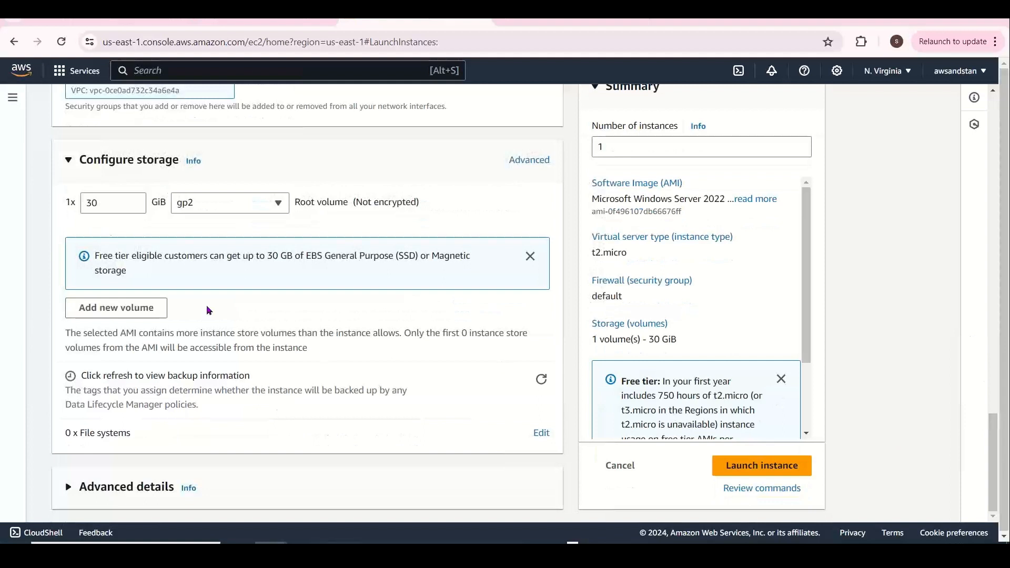
left_click(139, 307)
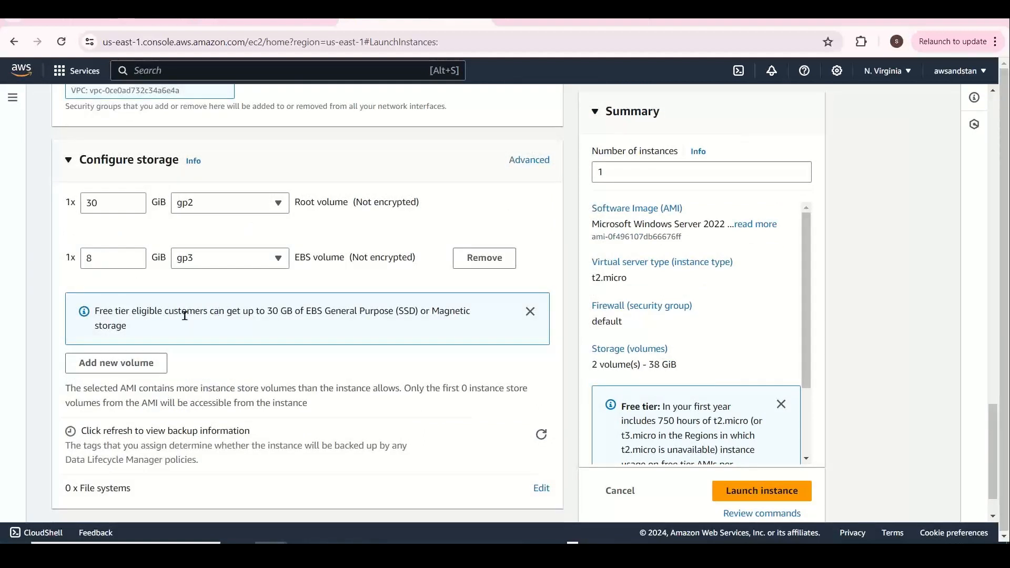
double_click(116, 263)
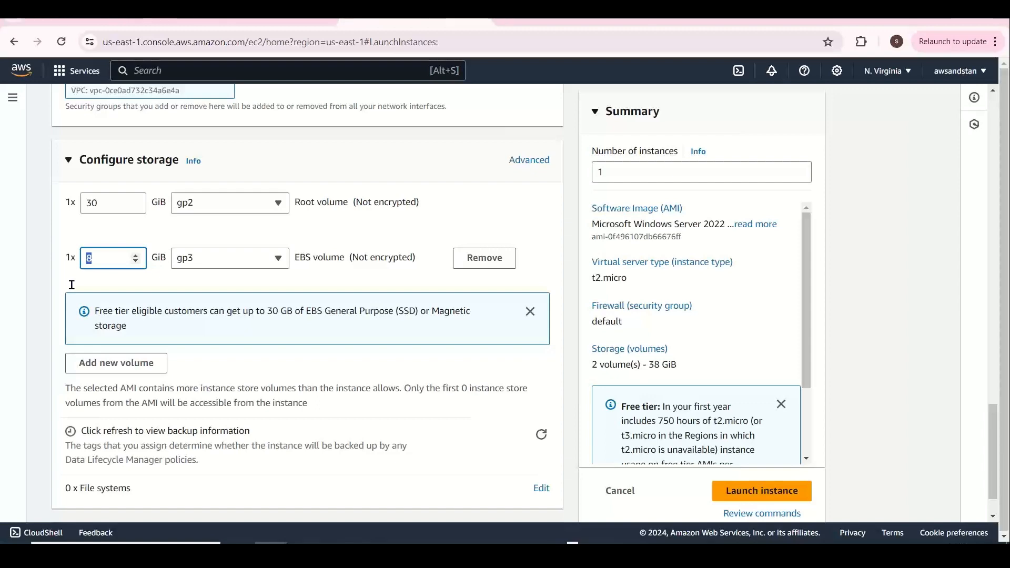
left_click(904, 359)
left_click_drag(993, 428, 990, 459)
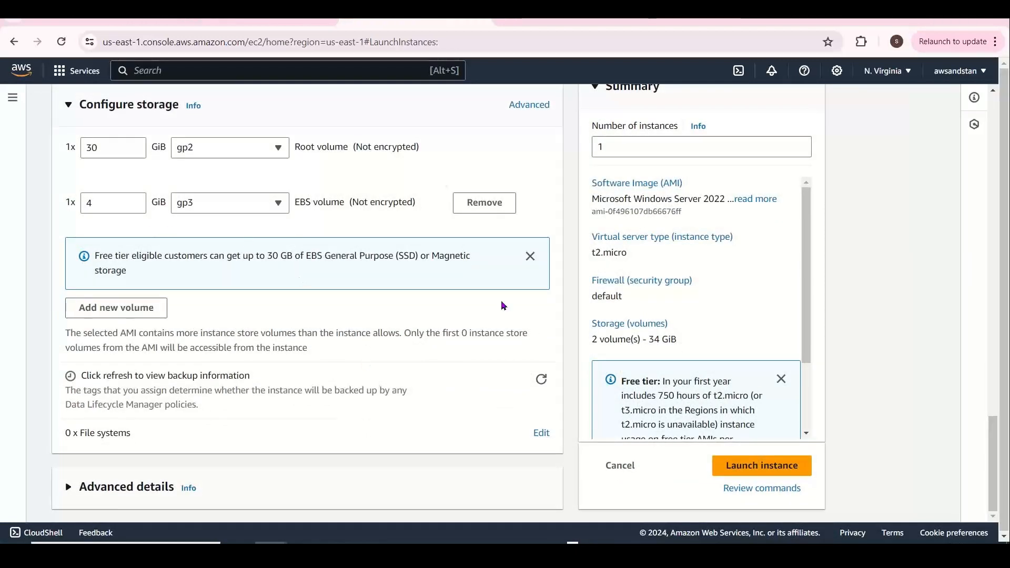
left_click_drag(991, 462, 996, 141)
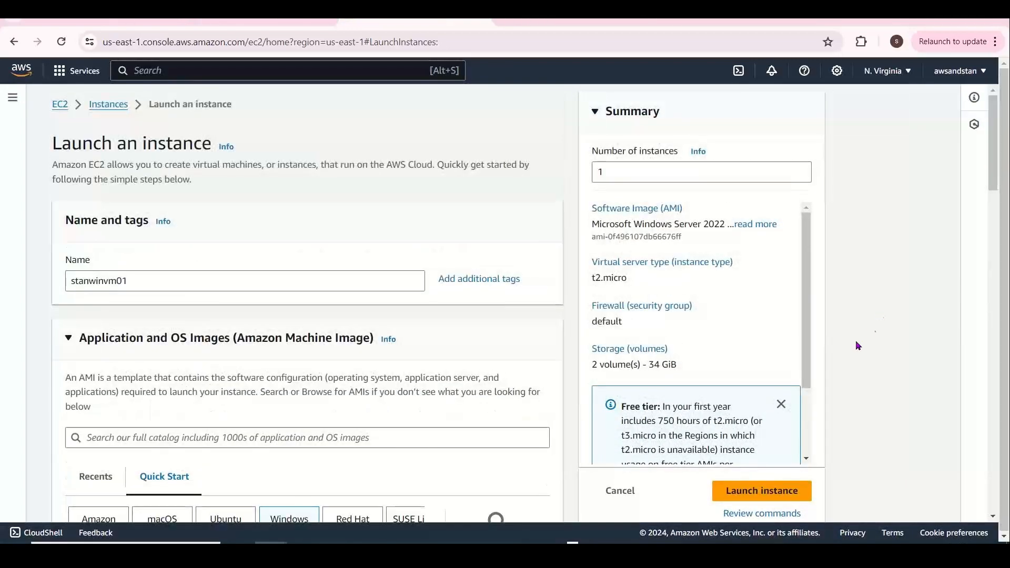
Launch the Windows instance and open the EFS service
left_click(753, 487)
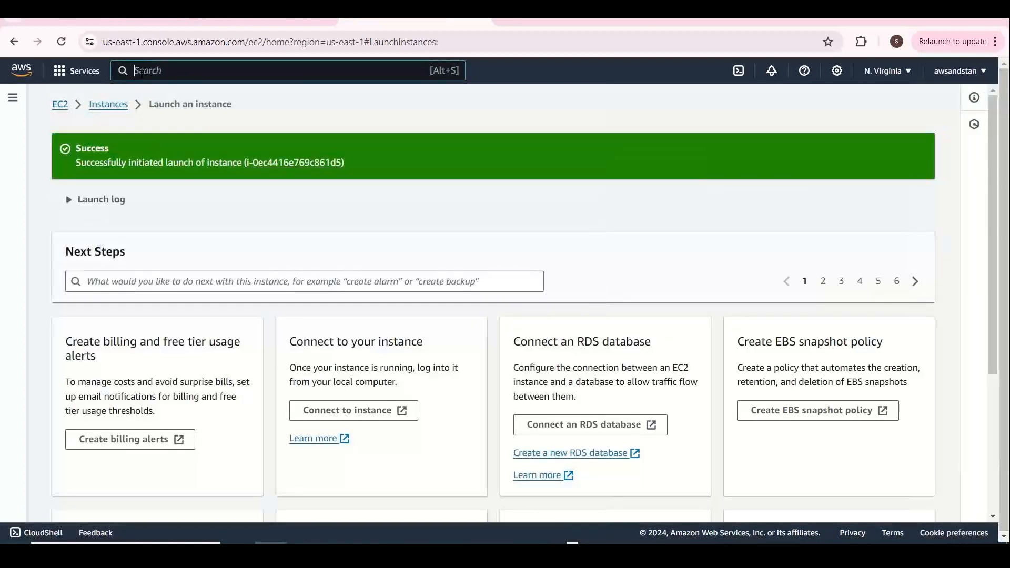
type("EFS")
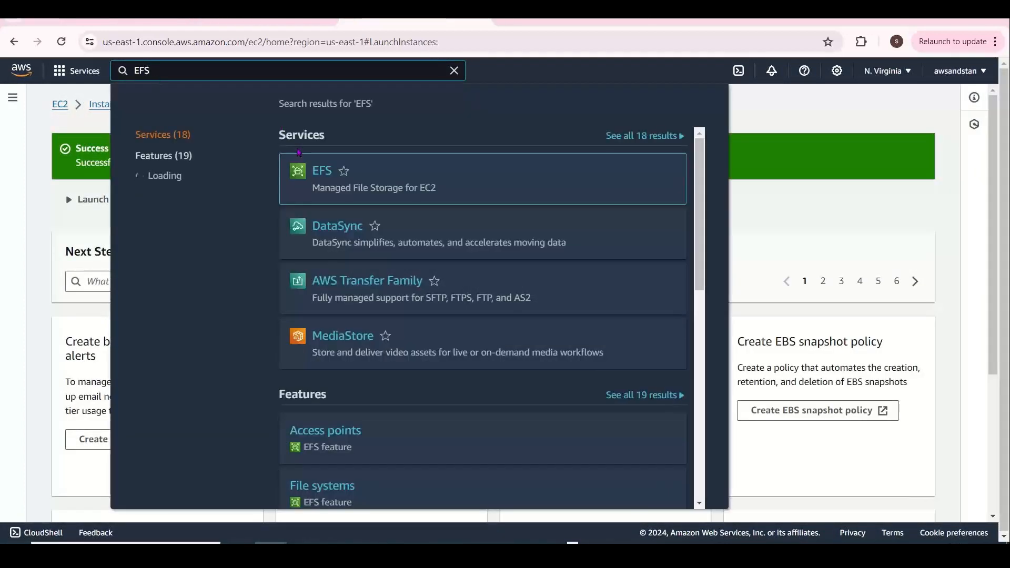
left_click(317, 173)
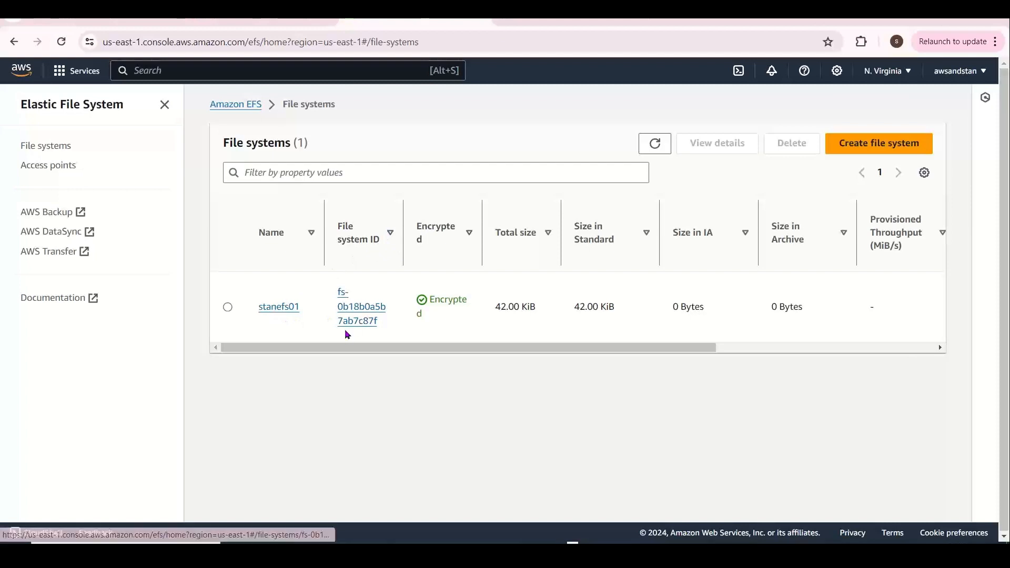
Widen the Name and File system ID columns to review the file system's details
left_click_drag(324, 242, 376, 242)
left_click_drag(454, 247, 817, 343)
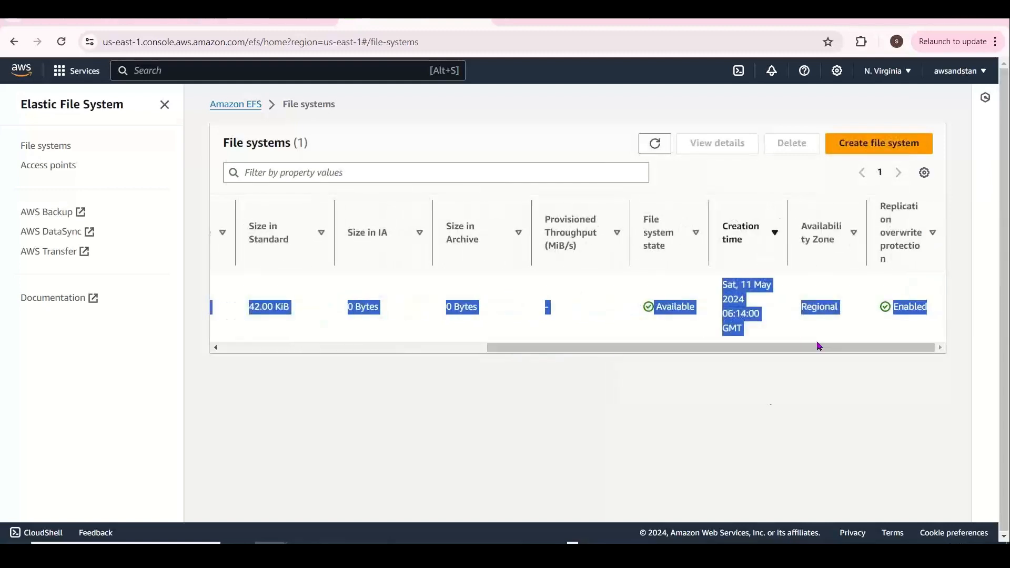
left_click(767, 395)
left_click_drag(741, 285, 781, 293)
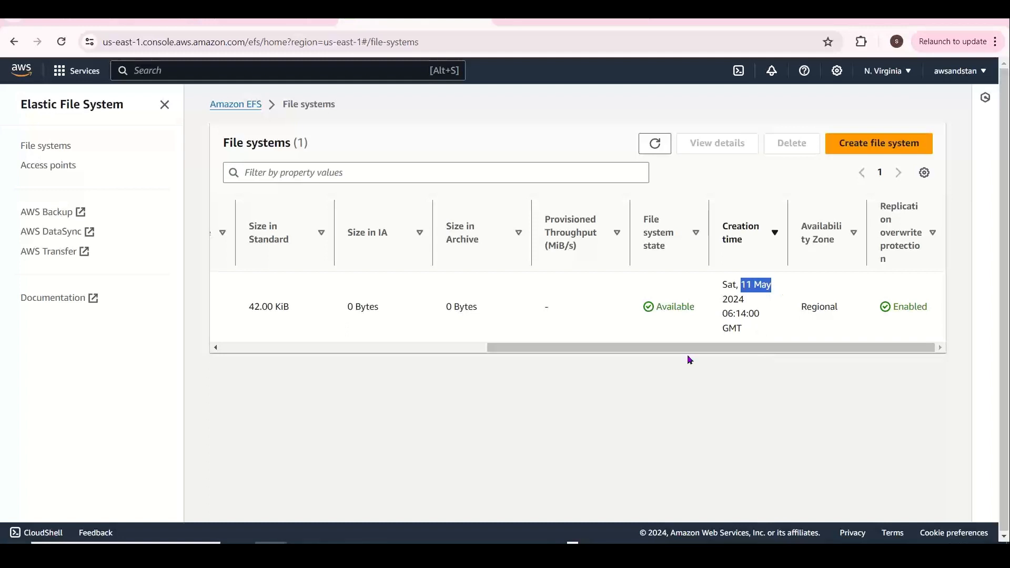
left_click_drag(543, 349, 262, 361)
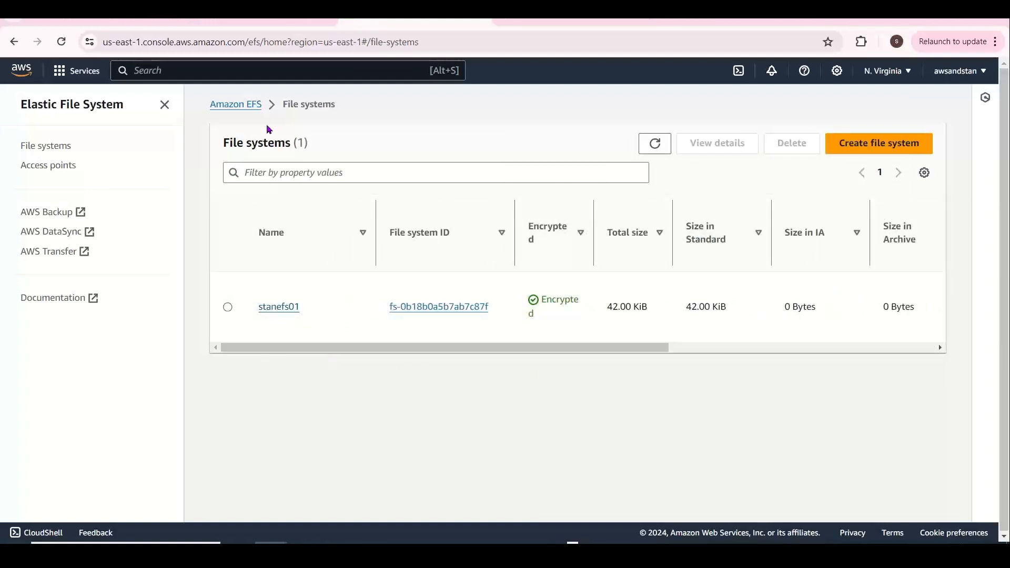
left_click(170, 69)
Open CloudFormation's empty stacks list, then return to the Excel workbook
type("clo")
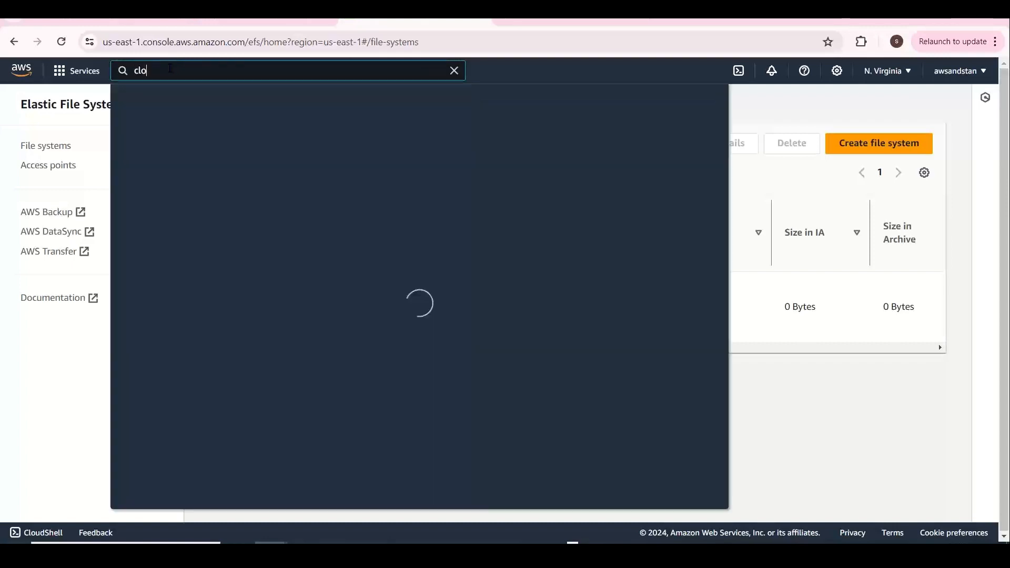
type("udformation")
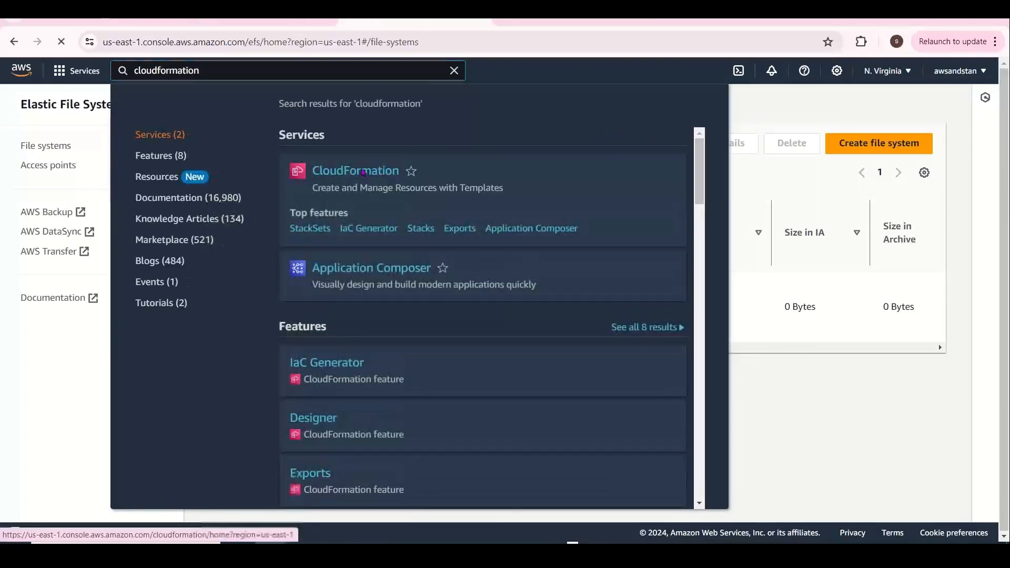
left_click(363, 173)
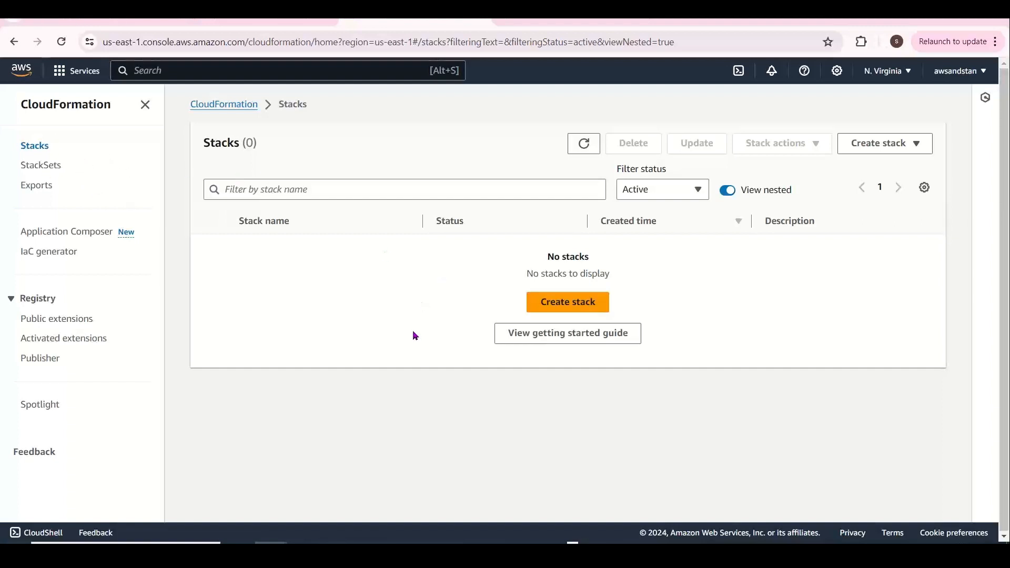
key("alt+Tab")
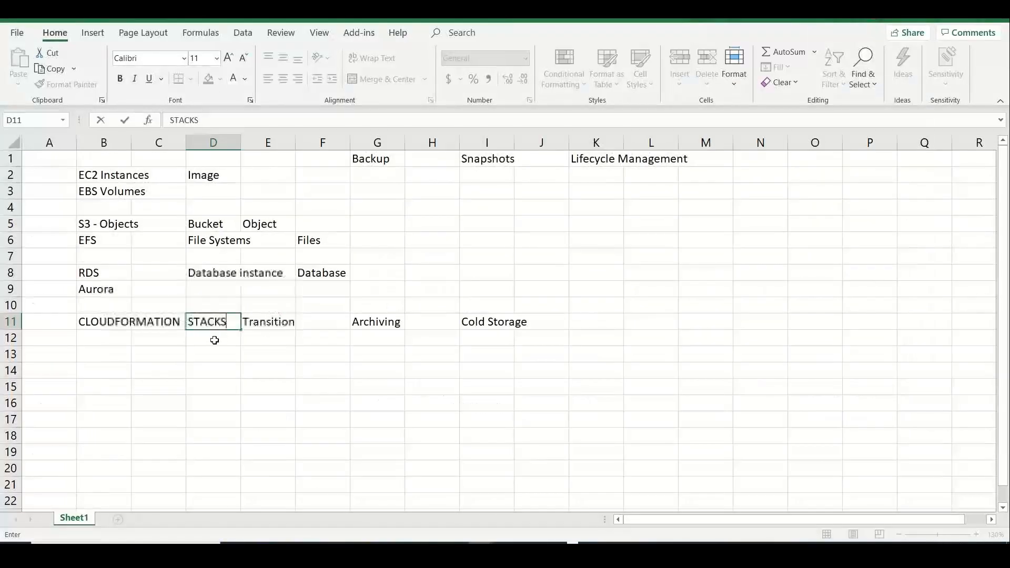
Enter 'INSTANCE -- Image -- Nested' in D12 and widen columns B and D to fit
left_click(214, 341)
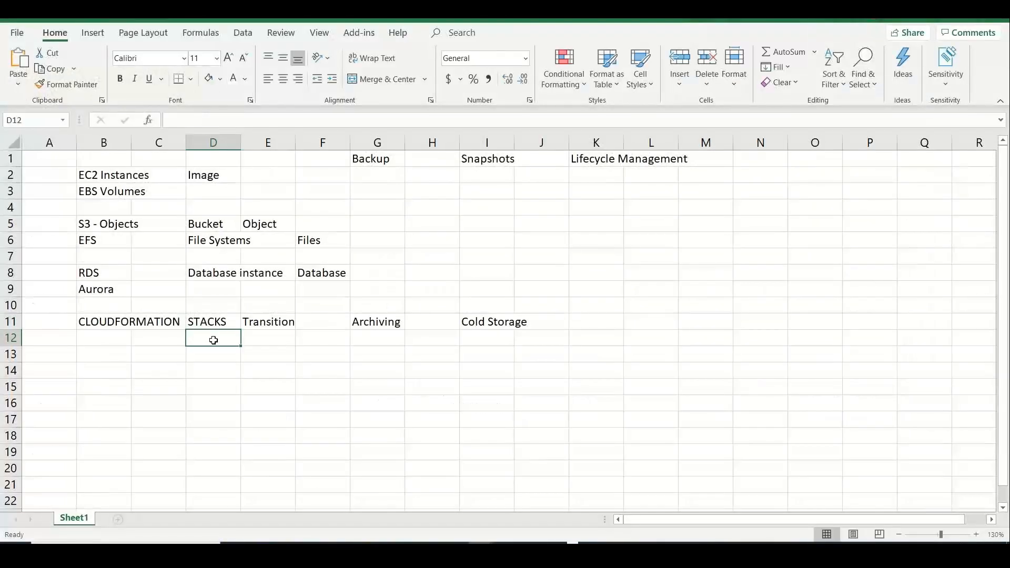
type("INSTANCE")
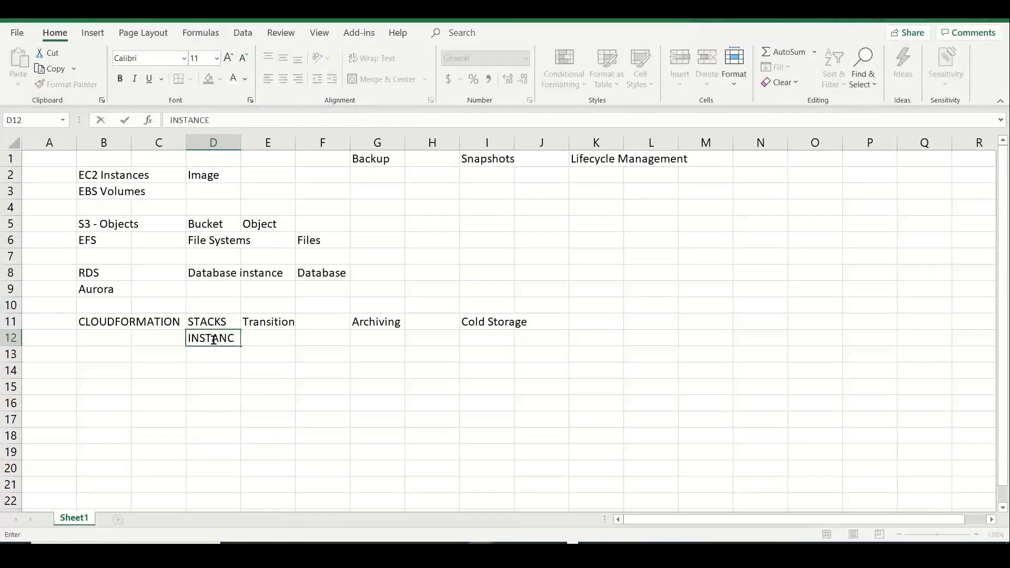
type(" -- Image -- ")
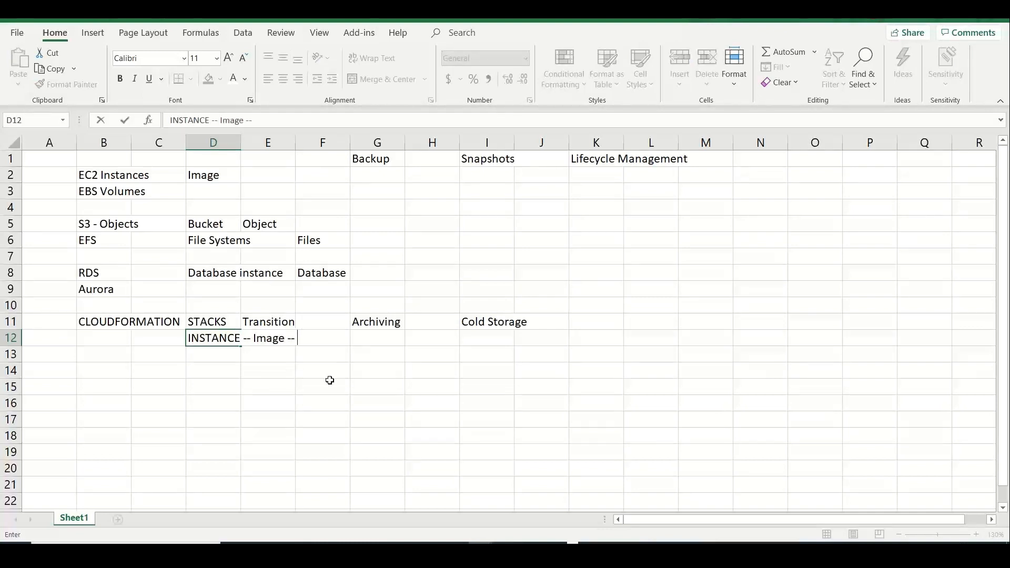
type("B")
type("ested")
left_click(111, 417)
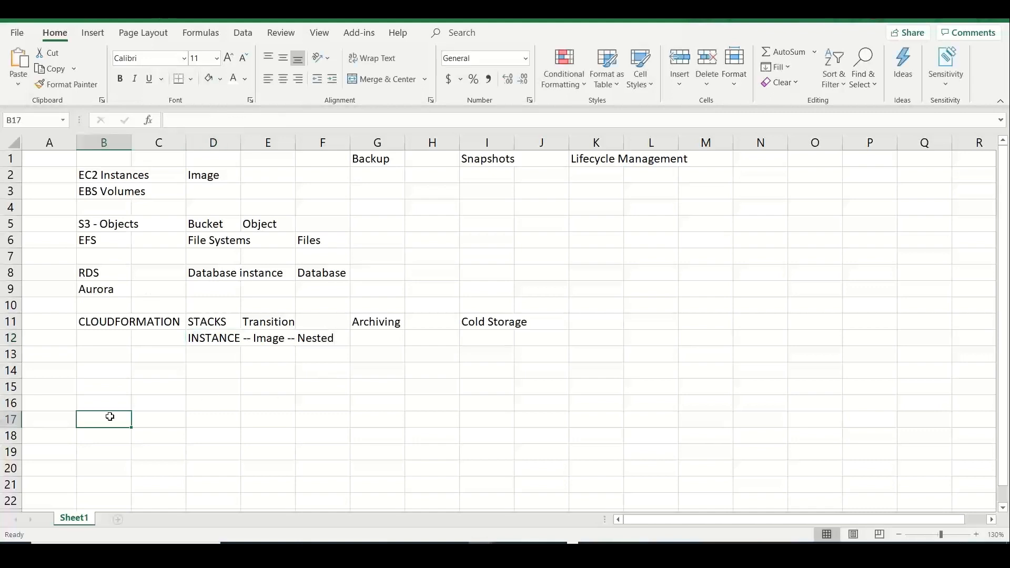
left_click_drag(135, 145, 193, 152)
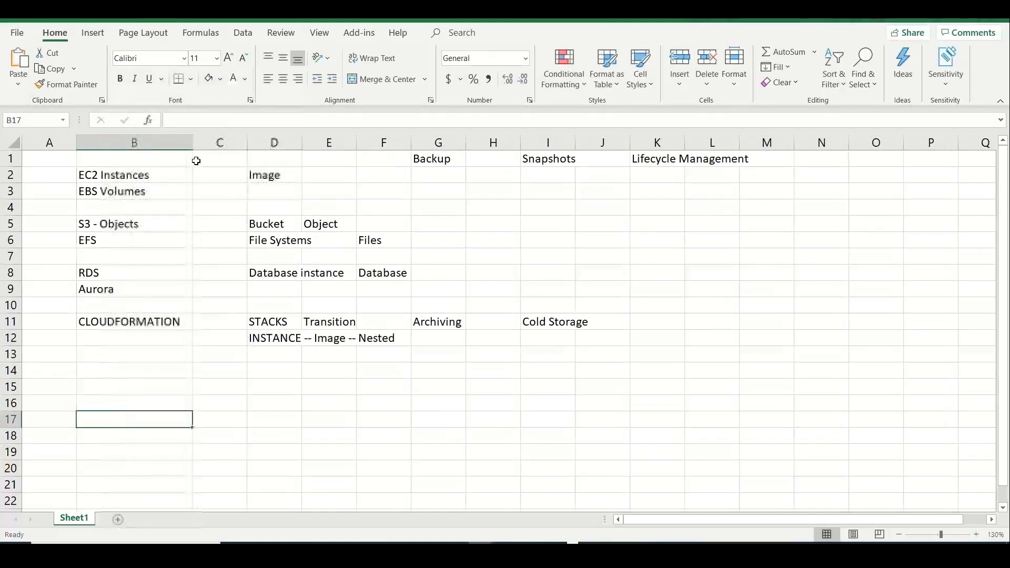
left_click_drag(300, 150, 421, 169)
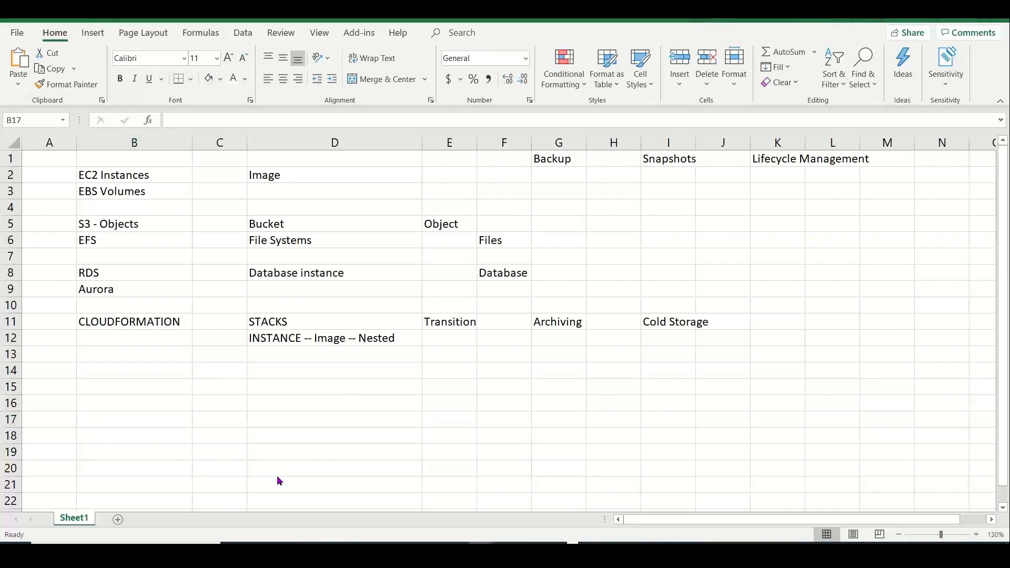
Start a new CloudFormation stack from the single-instance LAMP Stack sample template
key("alt+Tab")
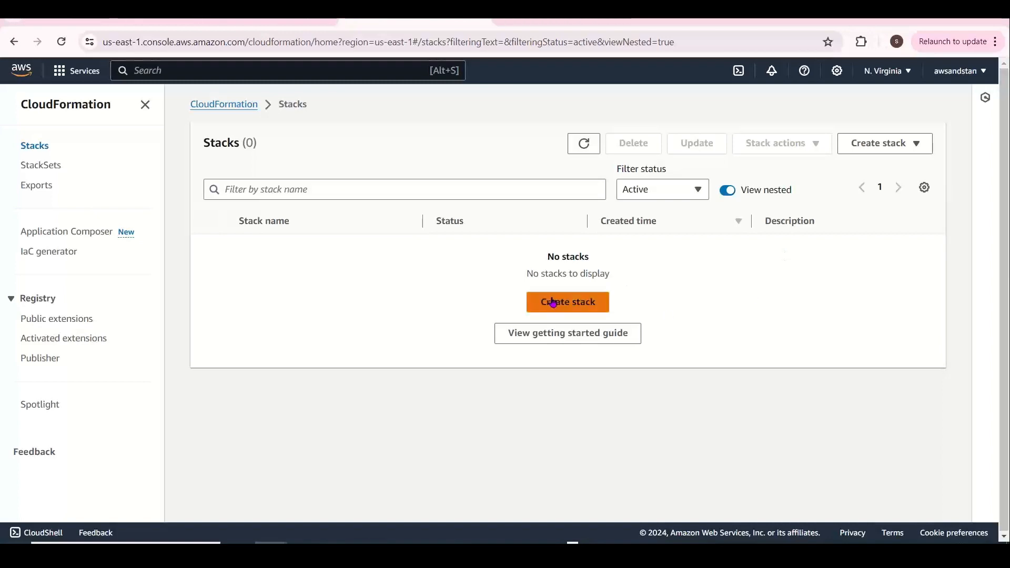
left_click(554, 302)
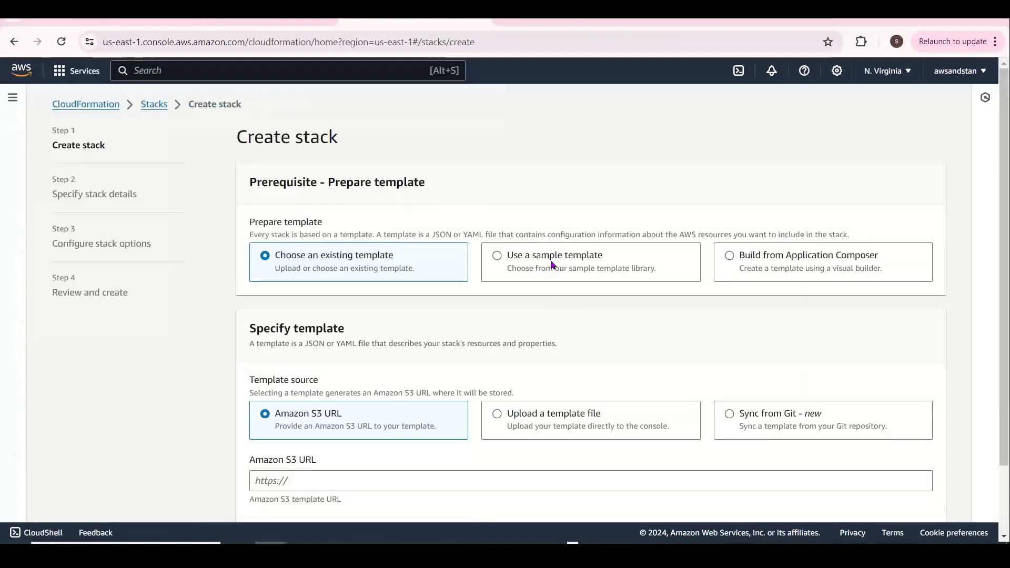
left_click(553, 264)
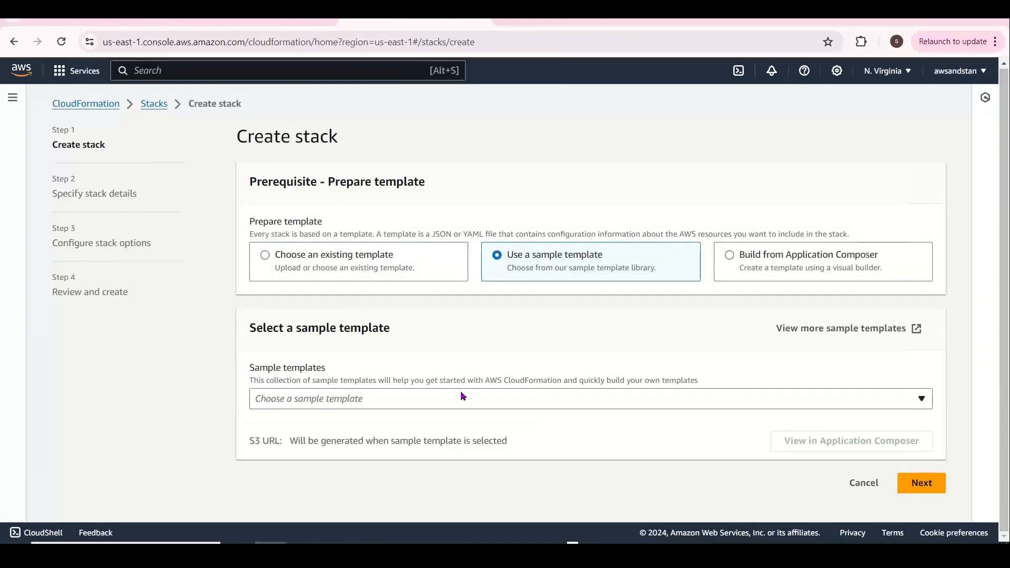
left_click(462, 398)
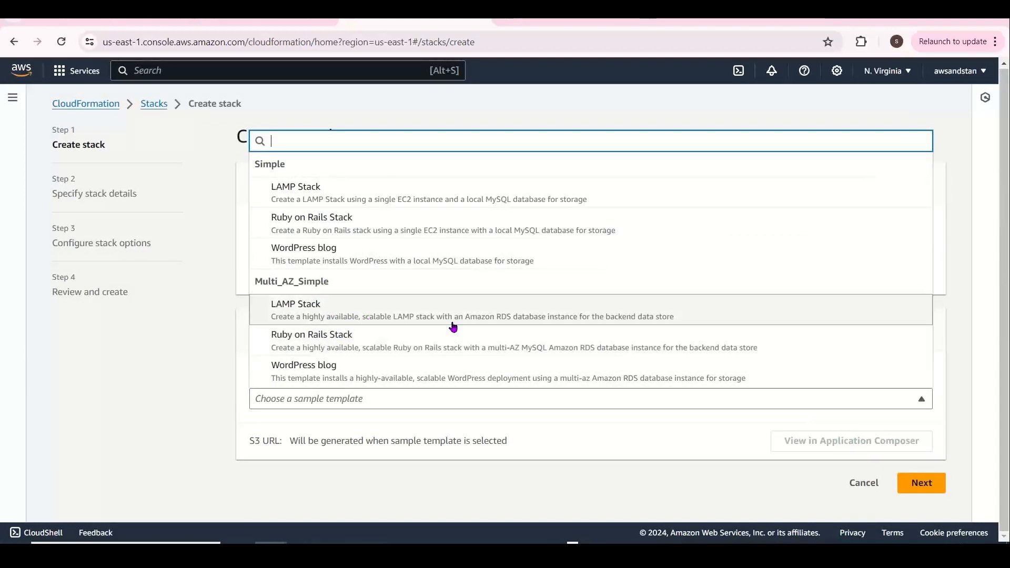
left_click(329, 186)
key("alt+Tab")
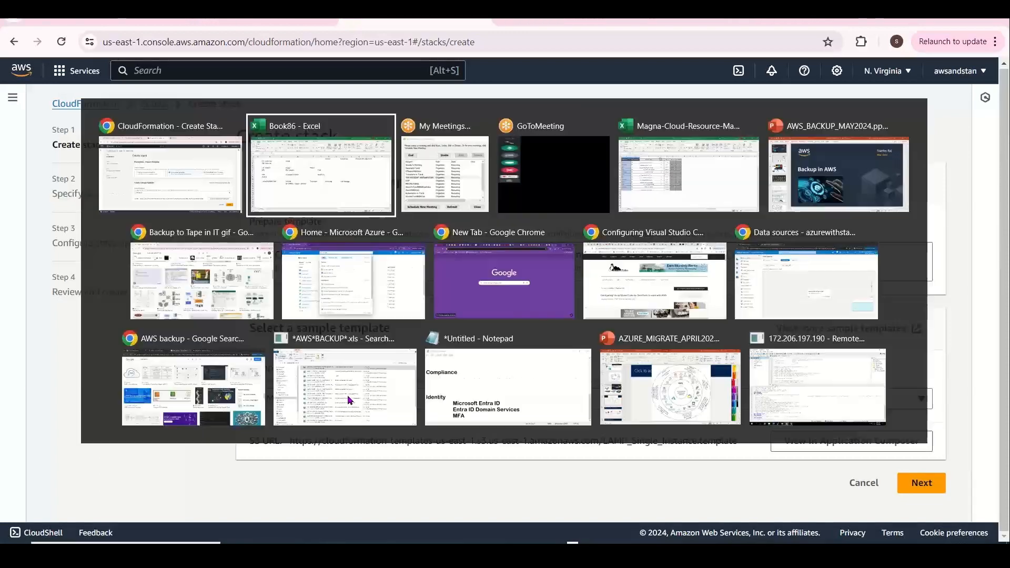
Write 'LAMP -- Linux -- Apache Web -- MySQL DB -- PHP Application' in F13, then reopen the sample templates list
left_click(503, 361)
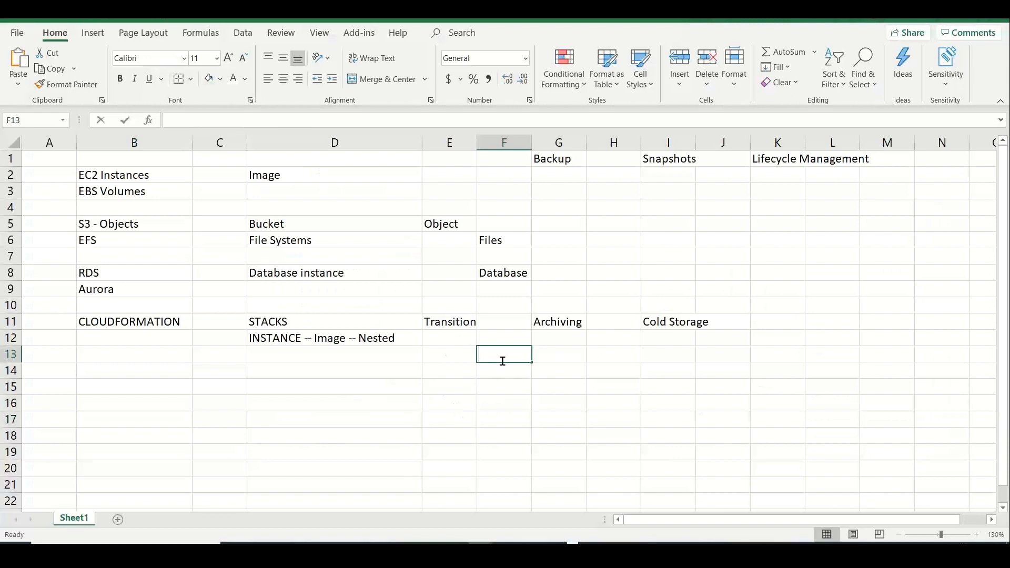
type("LAMP -- ")
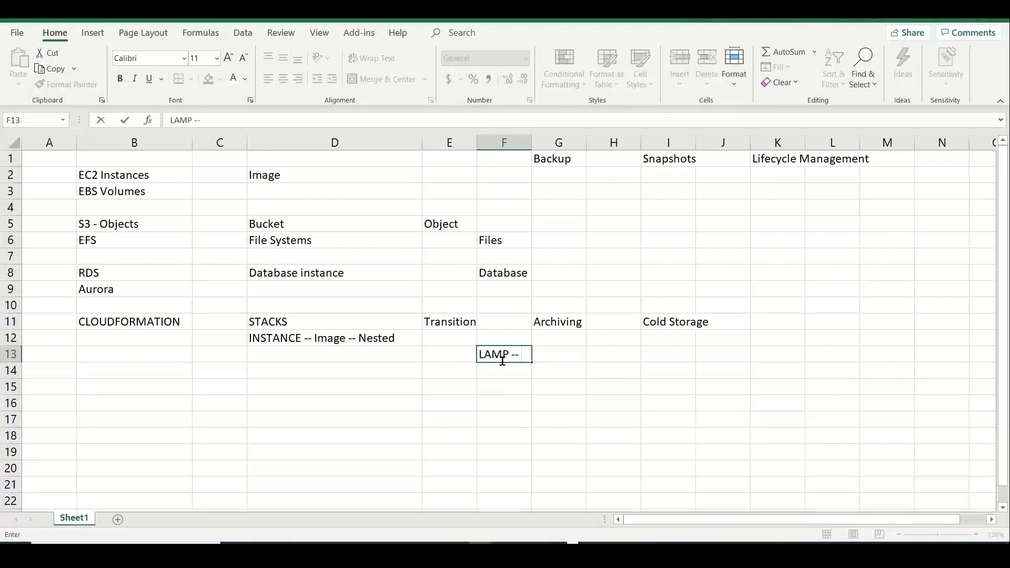
type("Linux -- Apache Web -- ")
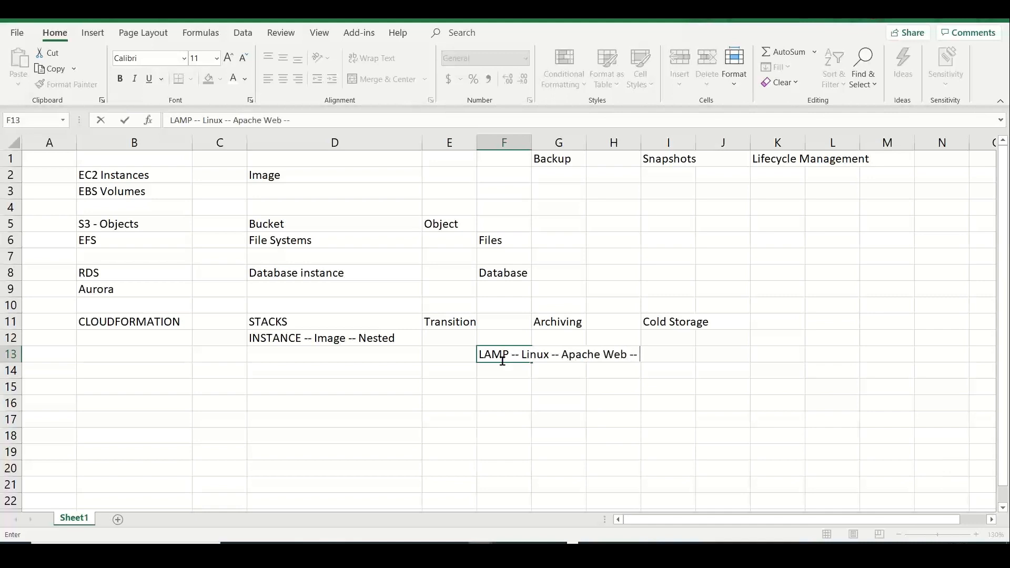
type("MySQL DB -- PHP A")
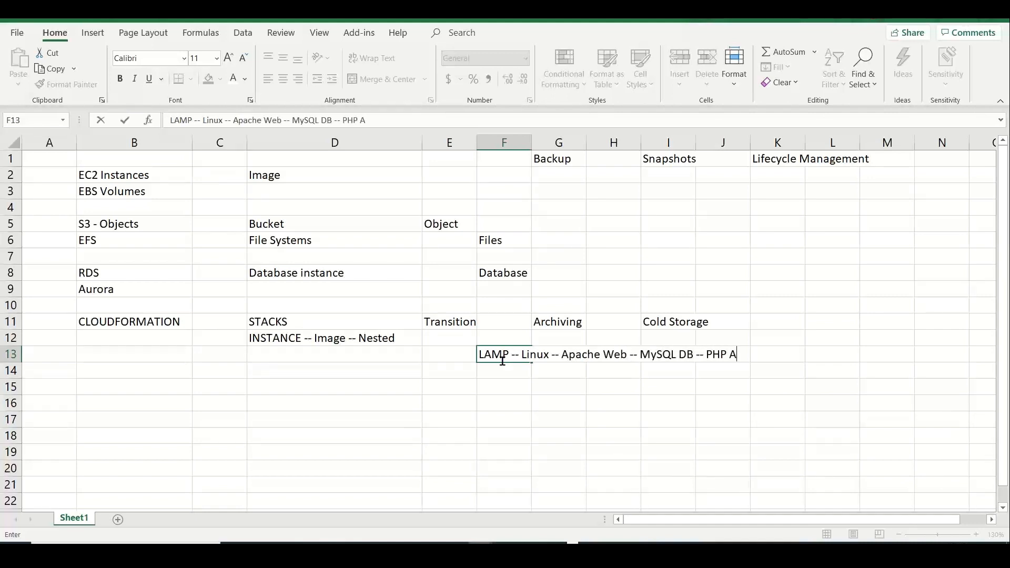
type("pplication")
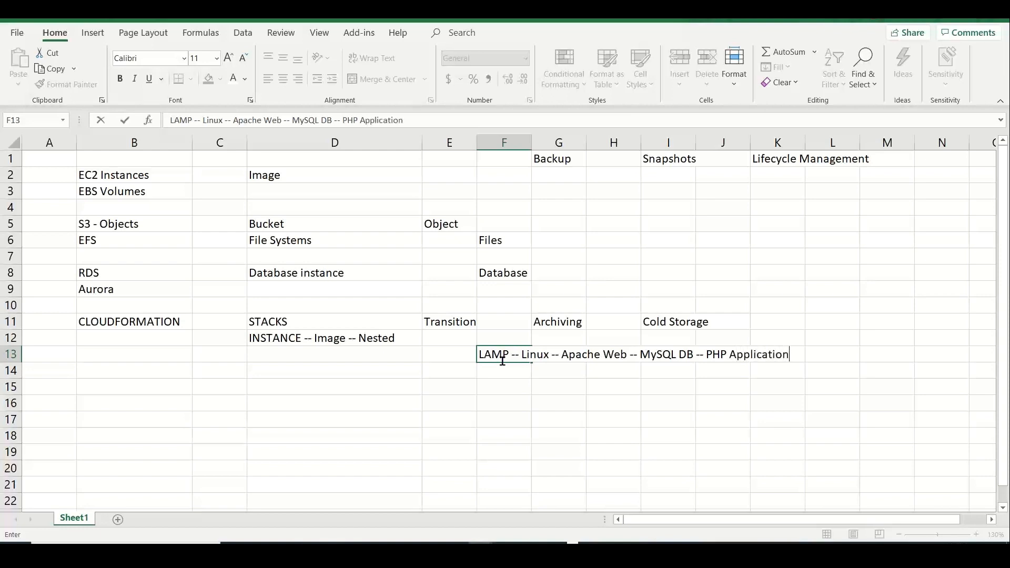
left_click_drag(562, 357, 624, 359)
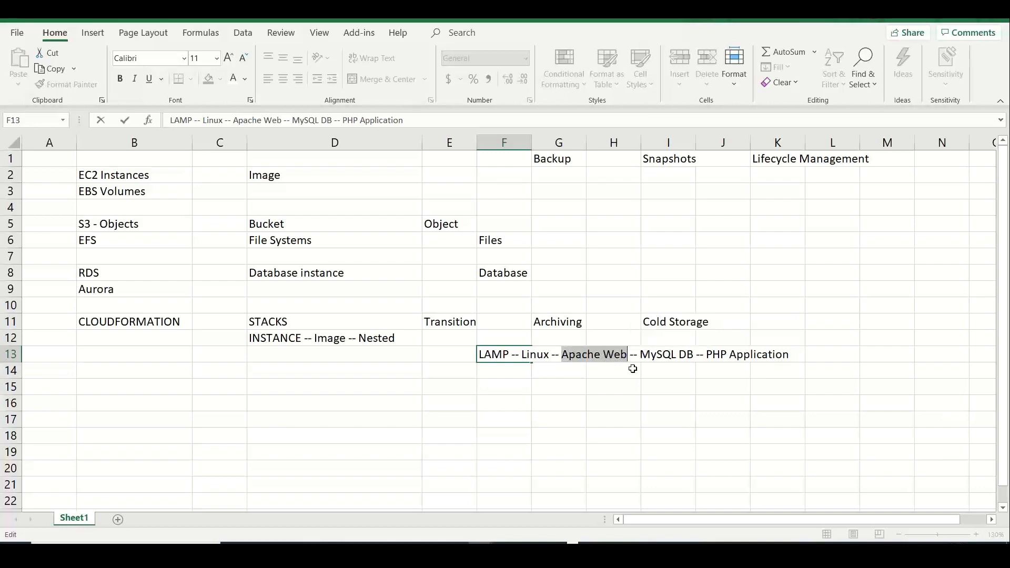
key("alt+Tab")
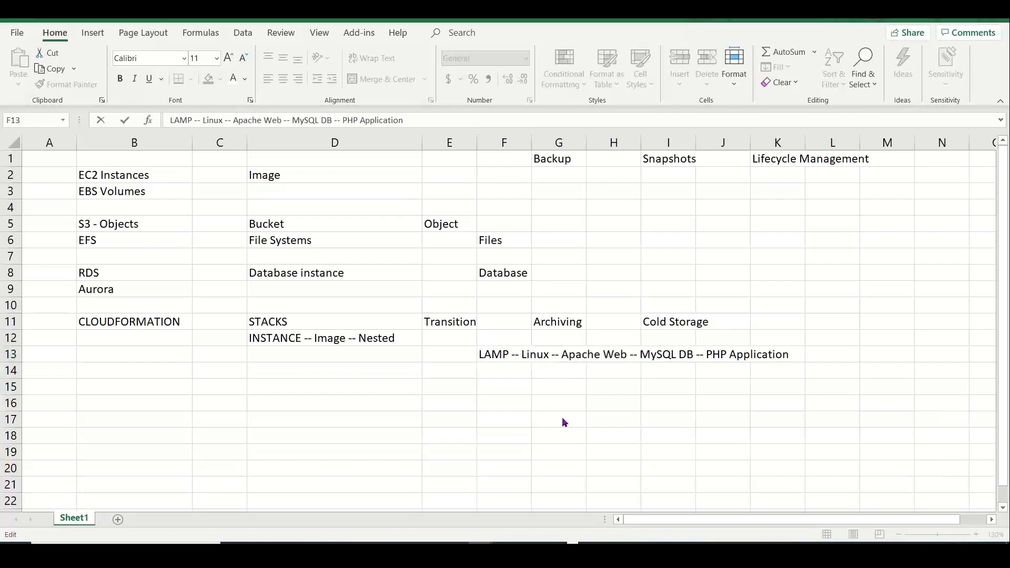
key("alt+Tab")
left_click(386, 399)
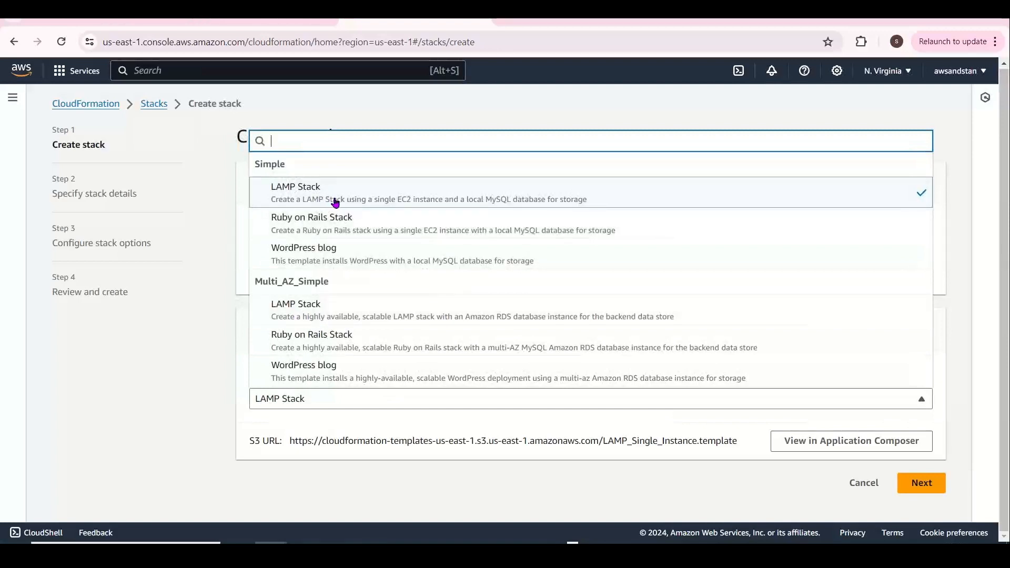
Confirm the LAMP Stack template, commit the F13 note, and continue to stack details
left_click(372, 203)
key("alt+Tab")
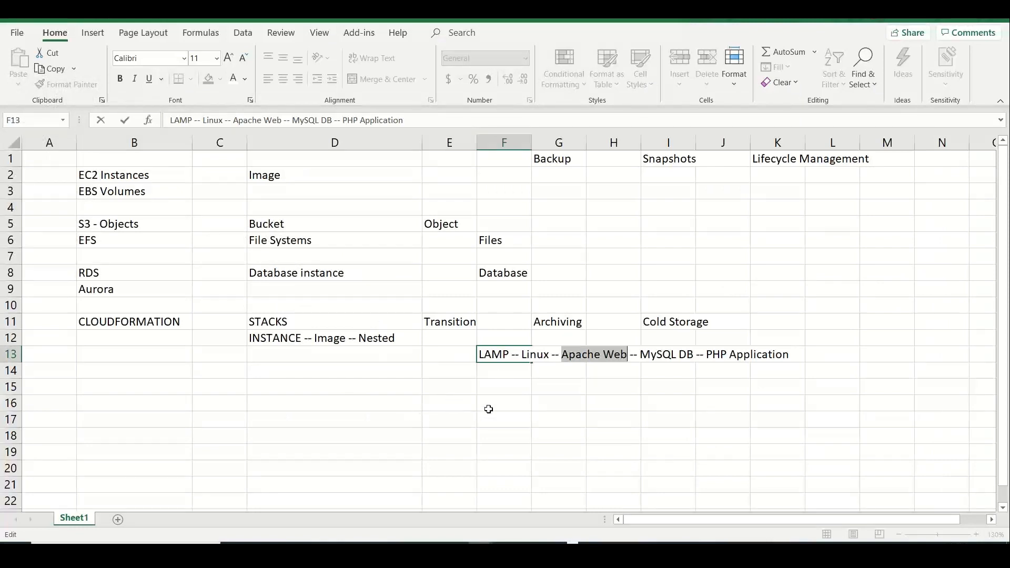
left_click(503, 416)
key("alt+Tab")
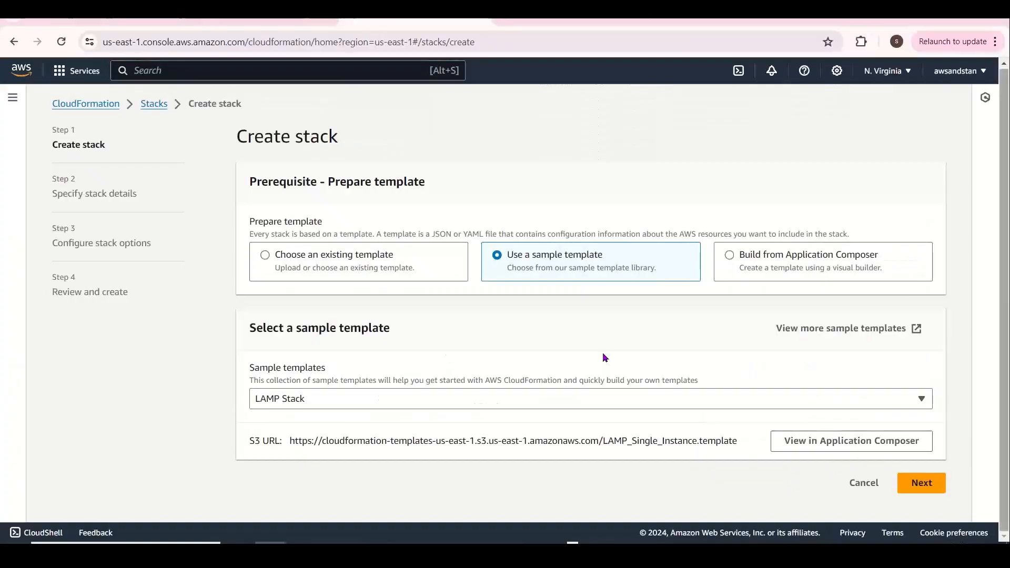
left_click(915, 481)
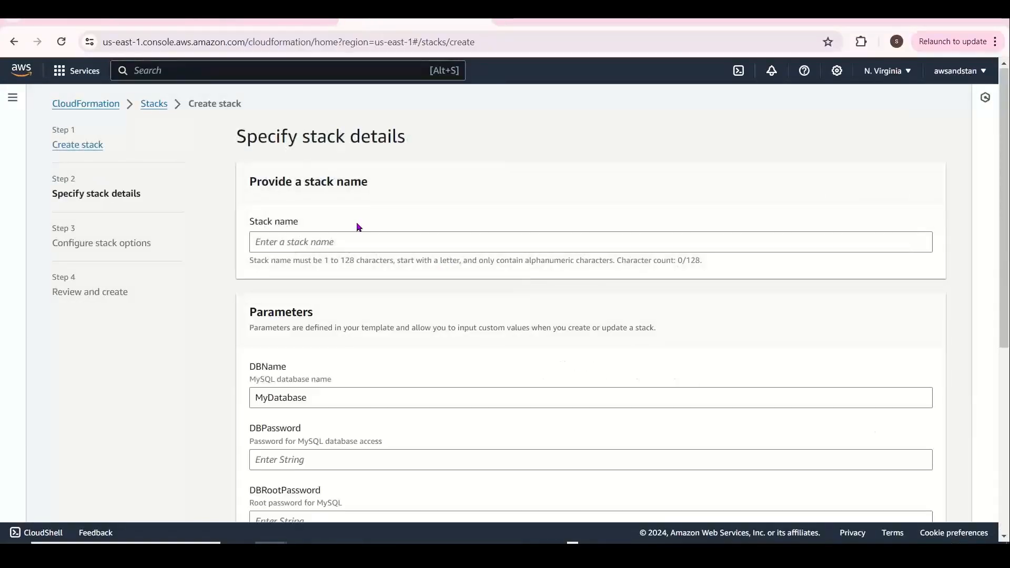
Name the stack stanlamp-stack-01 and set the database name to standb01
left_click(351, 240)
type("stanl")
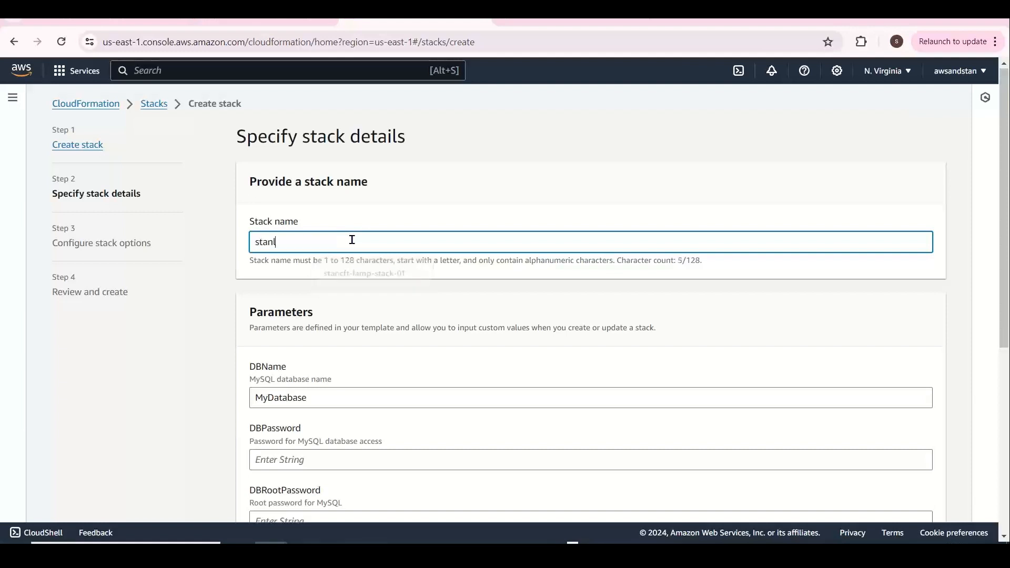
type("mpzmp")
key("BackSpace")
type("amp-stack-01")
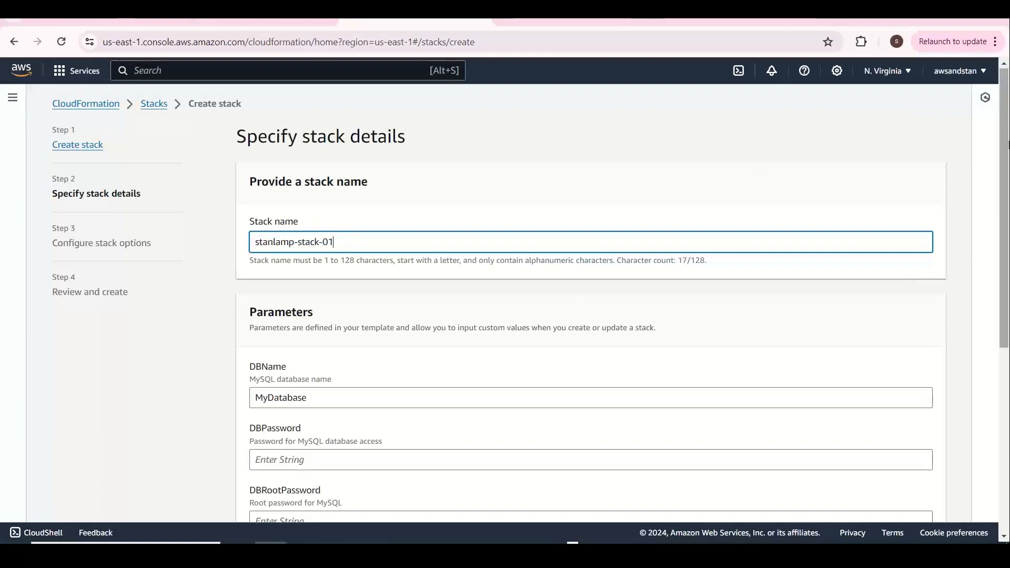
scroll(341, 299, "down", 2)
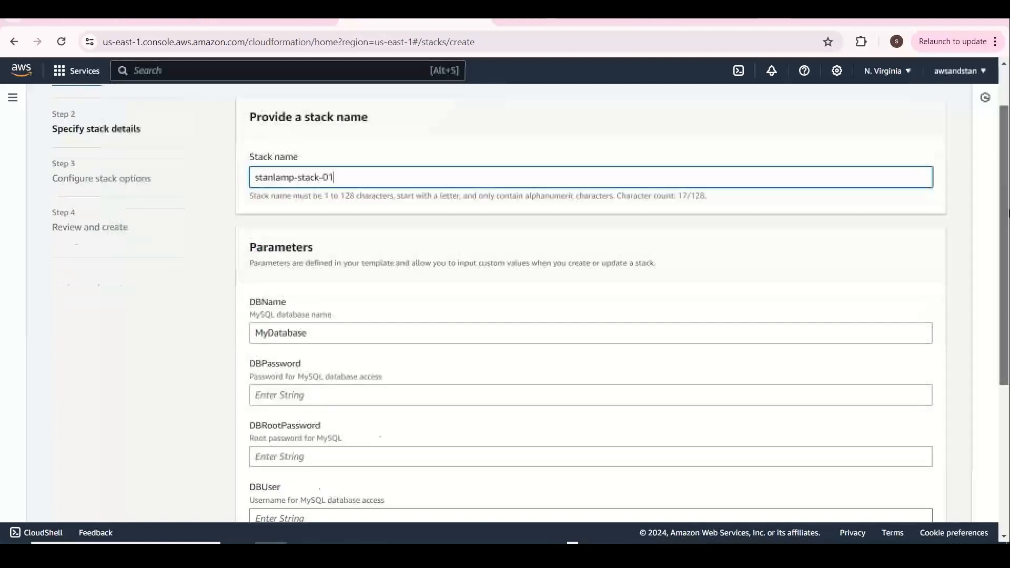
double_click(331, 273)
type("standb")
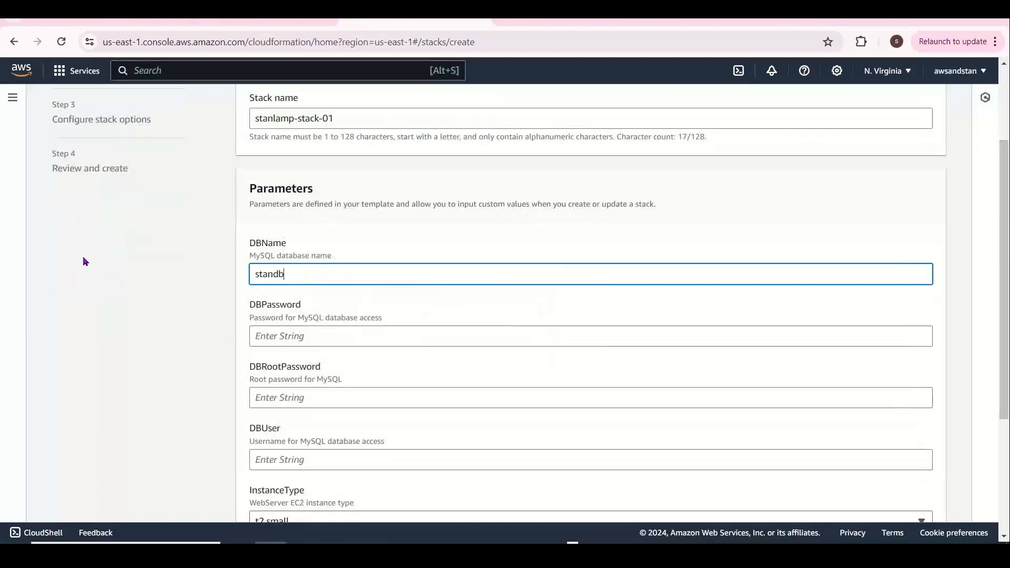
type("01")
Enter the database password, the root password and the database username
left_click(279, 331)
type("••••••••")
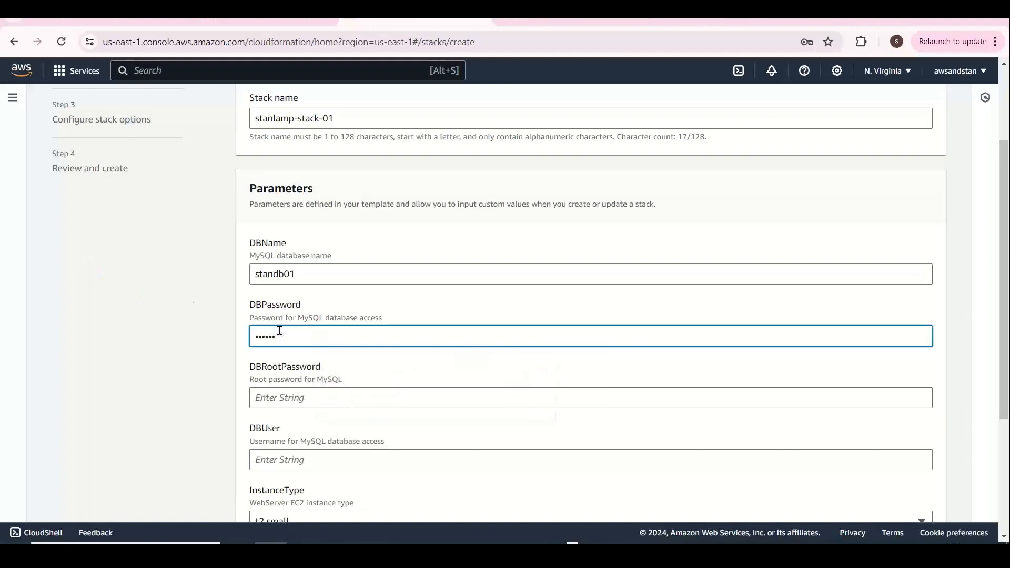
key("Tab")
type("••")
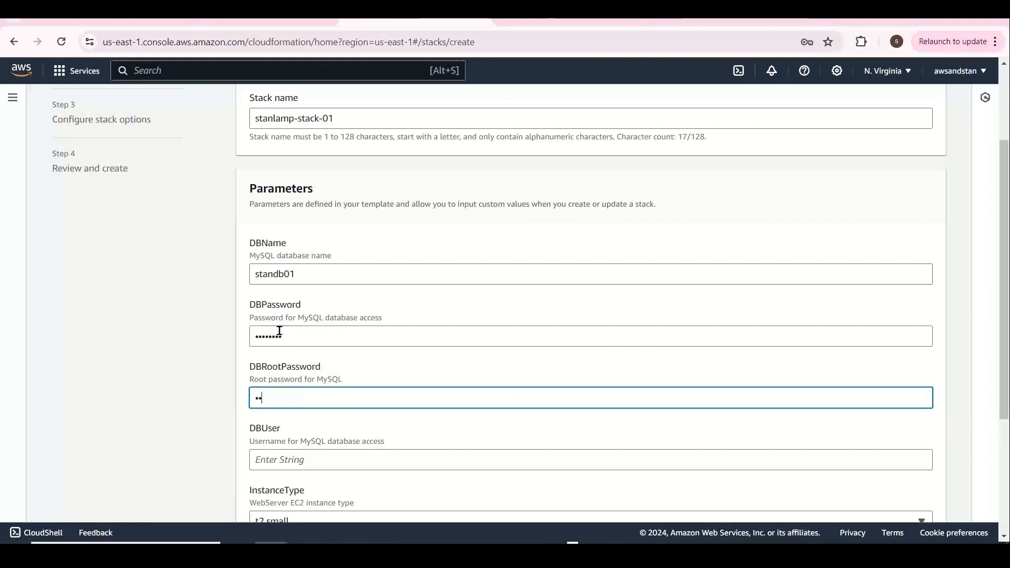
type("••••••")
key("Tab")
type("••")
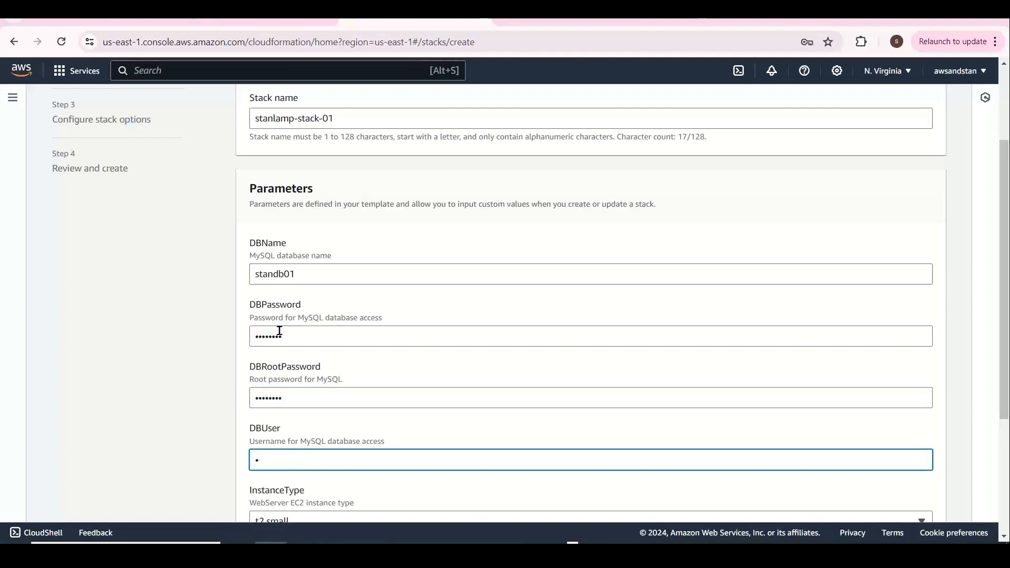
key("BackSpace")
type("••••")
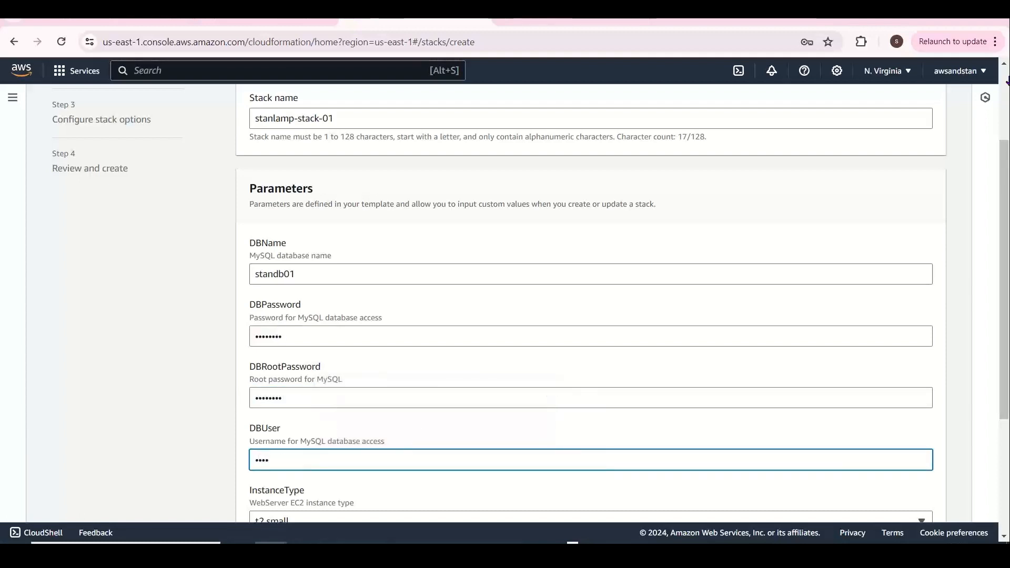
Choose the existing SSH key pair and proceed to the stack options
scroll(621, 424, "down", 4)
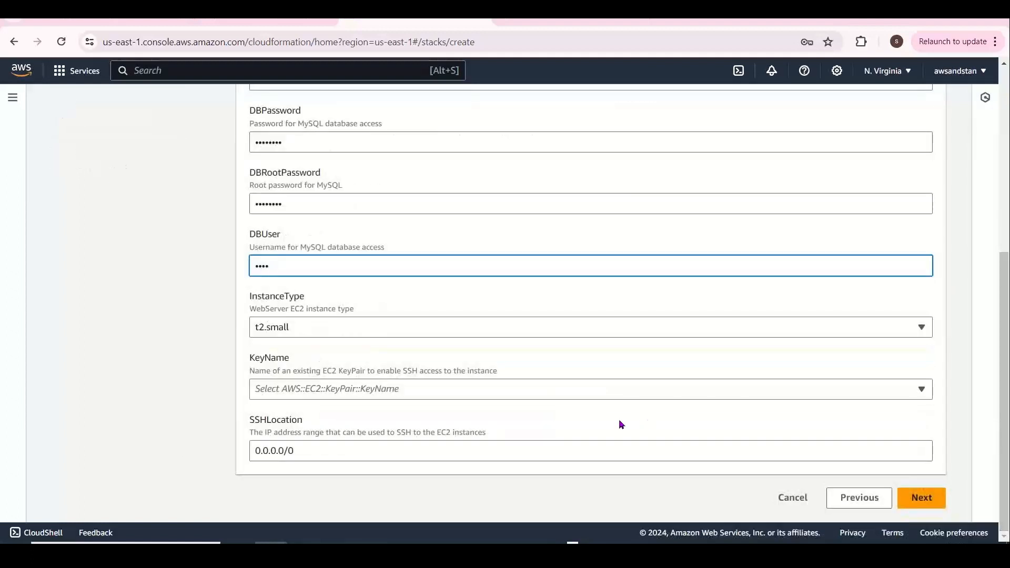
left_click(610, 392)
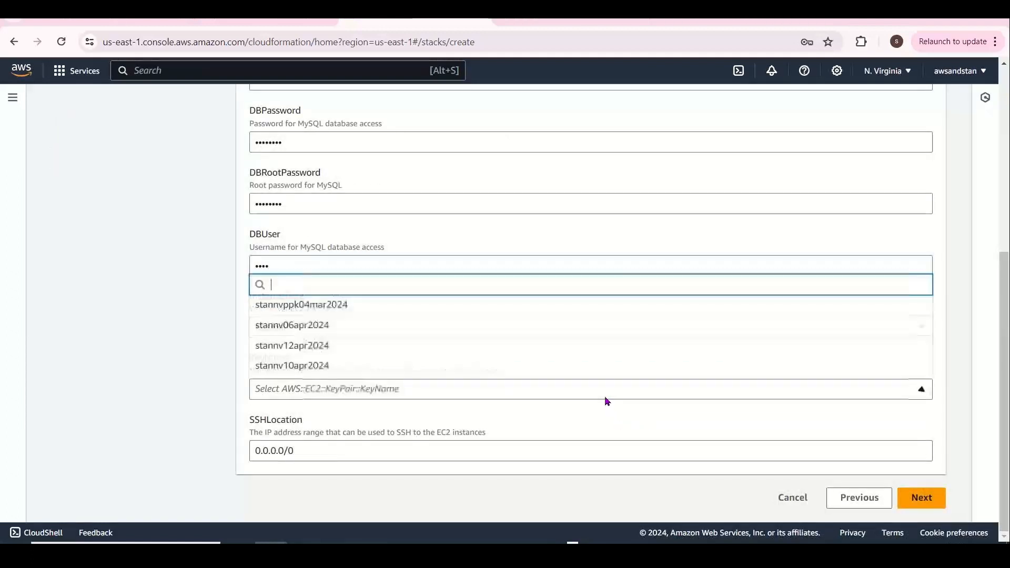
left_click(333, 347)
left_click(912, 497)
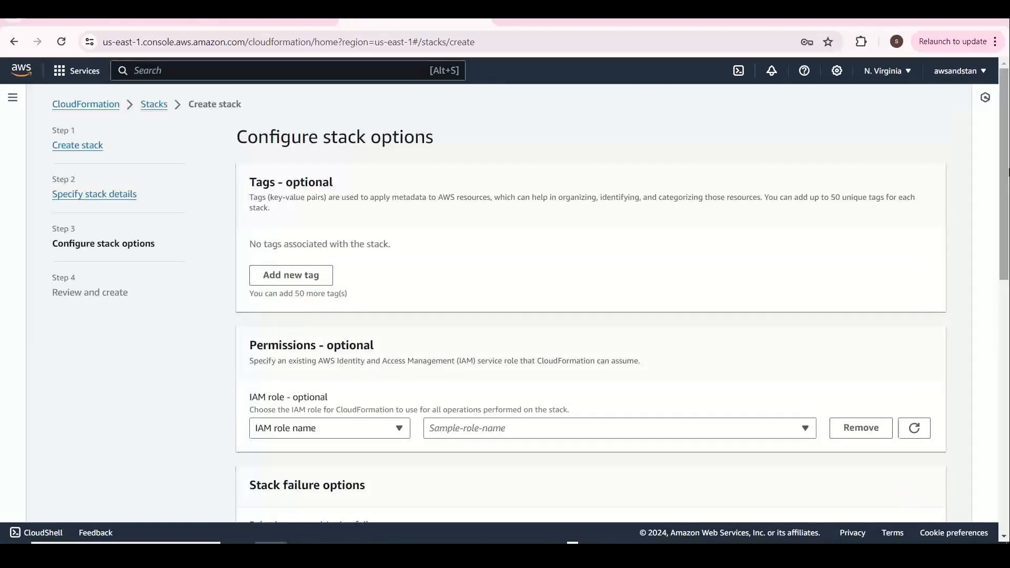
Assign the stancftrole01 IAM role to the stack
left_click_drag(1006, 175, 1008, 310)
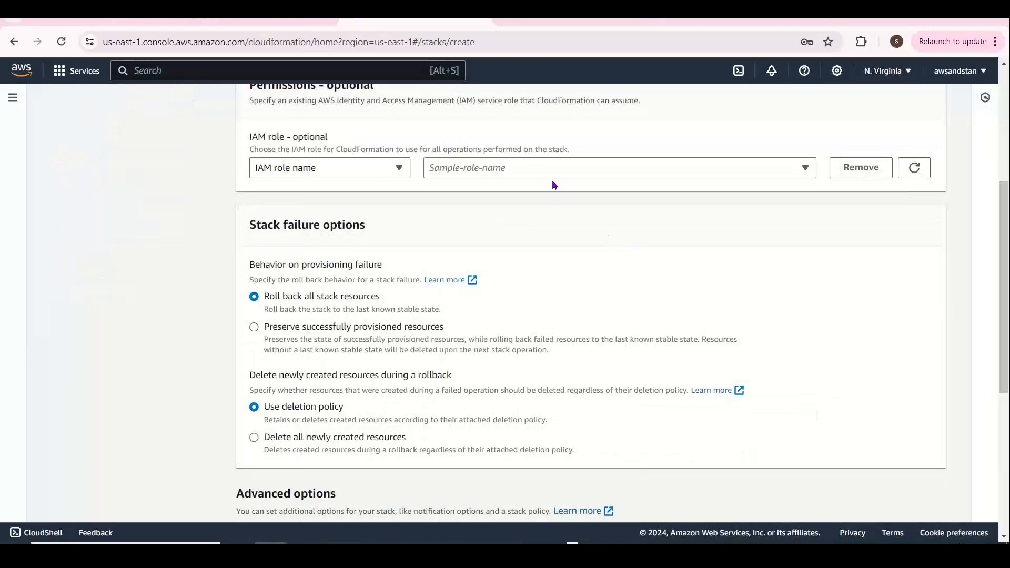
left_click(521, 167)
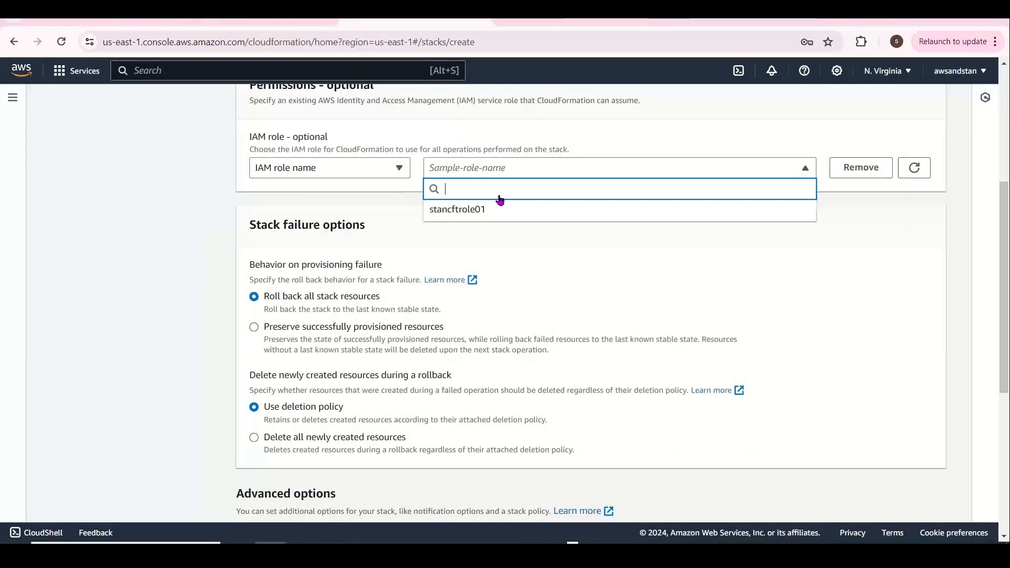
left_click(464, 210)
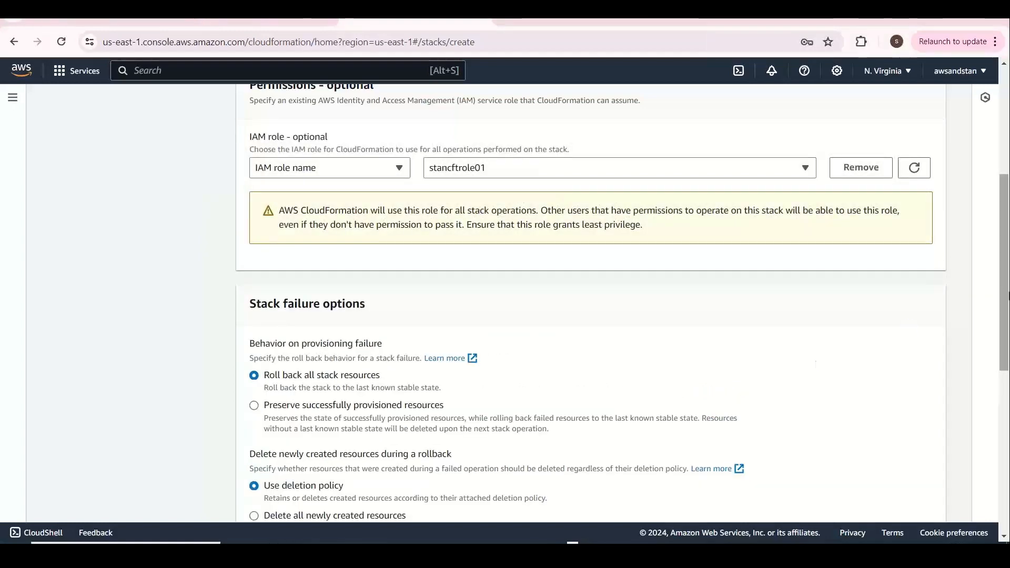
Leave the stack failure and advanced options at their defaults and continue to Review and create
left_click_drag(1004, 303, 1008, 355)
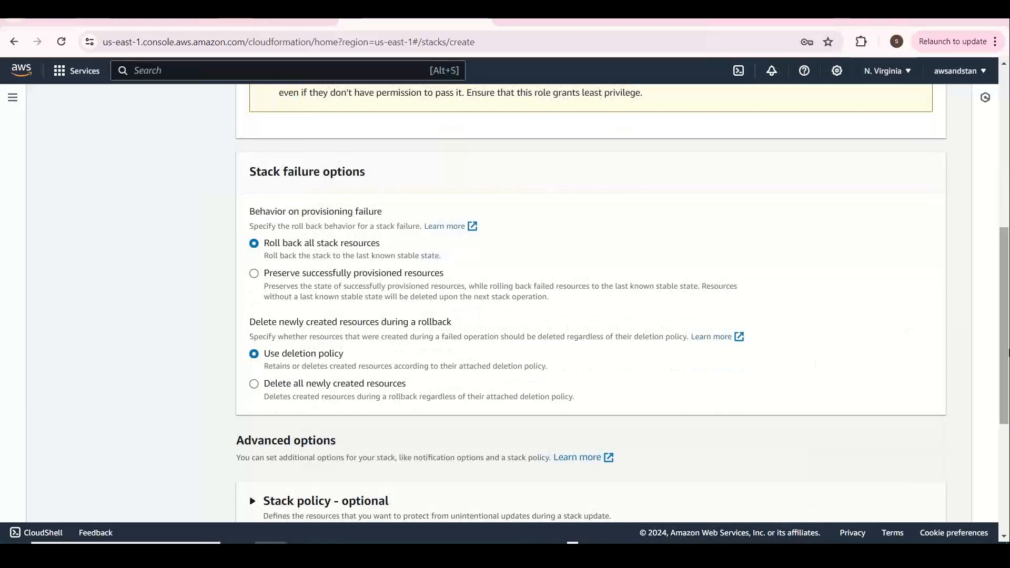
key("alt+Tab")
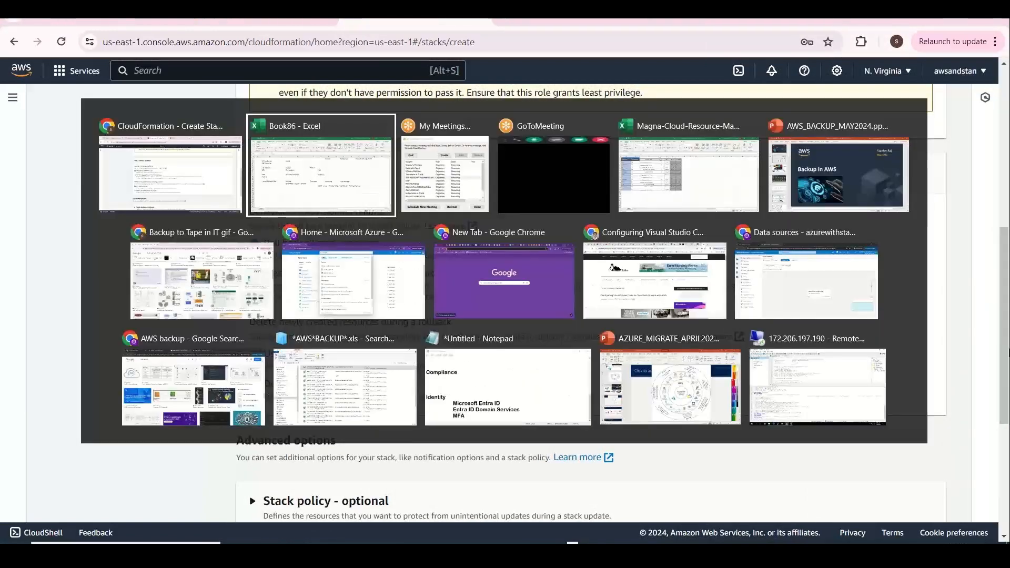
key("alt+shift+Tab")
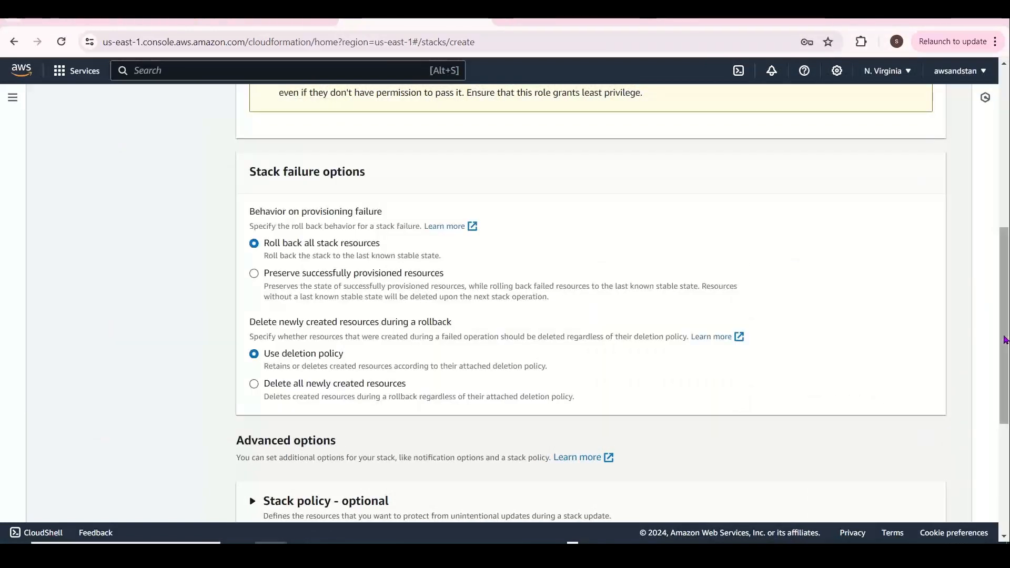
scroll(1005, 348, "down", 1)
left_click_drag(1005, 347, 1005, 456)
left_click(928, 497)
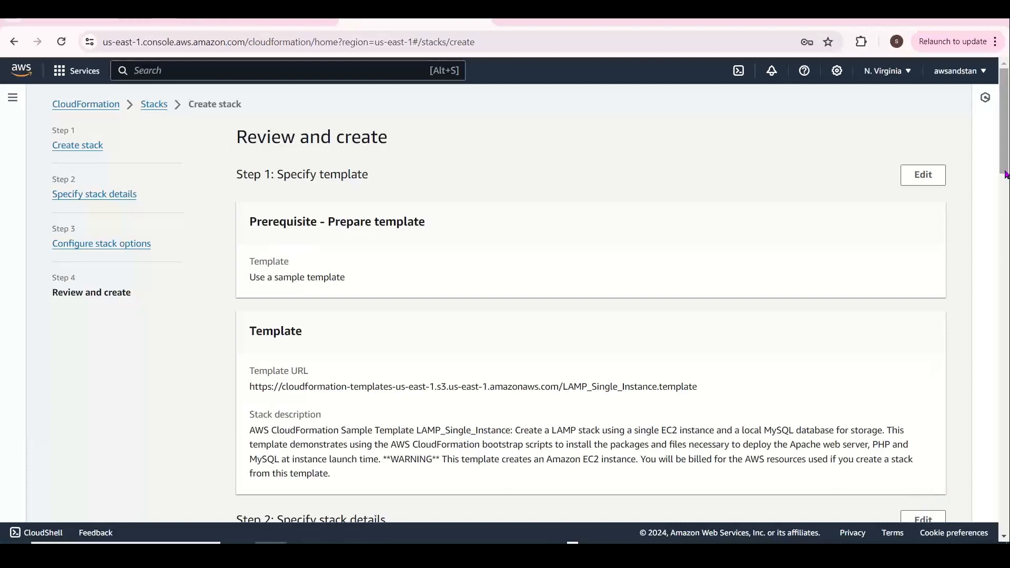
Review the LAMP stack summary and submit stanlamp-stack-01 for creation
left_click_drag(1003, 181, 1005, 504)
left_click(929, 500)
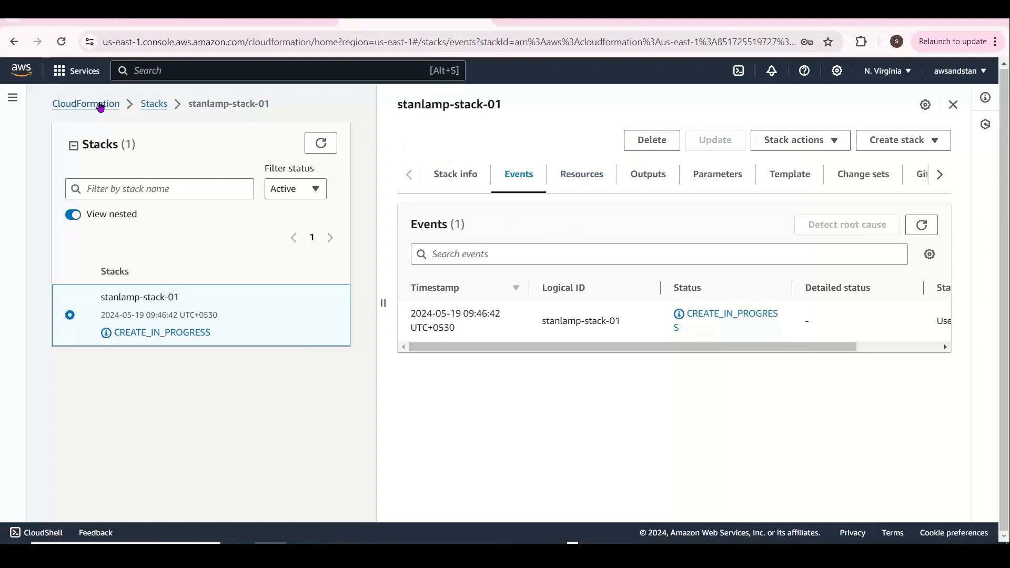
Find EC2 through the console search and open its running instances list
left_click(185, 73)
type("EC2")
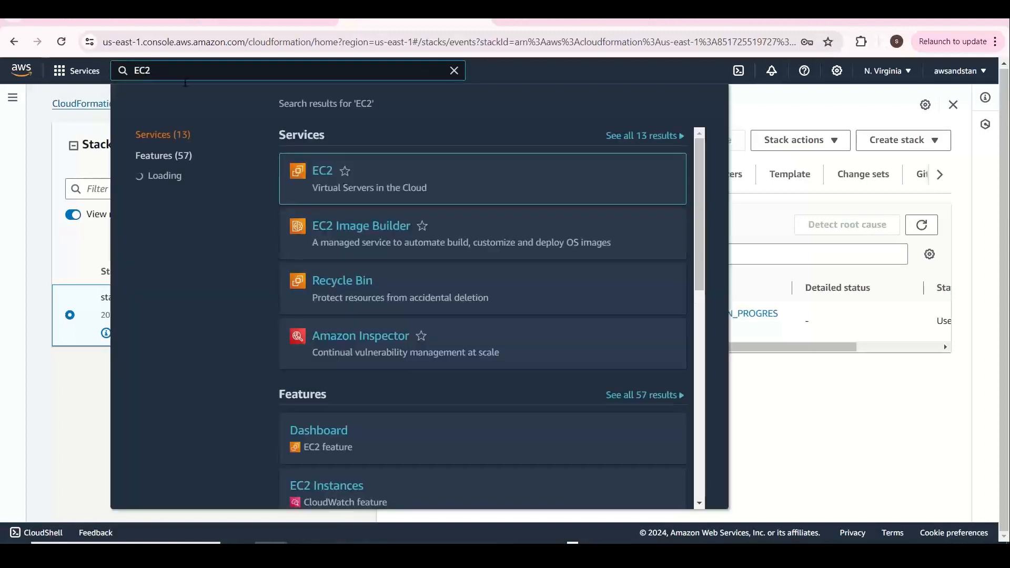
left_click(509, 213)
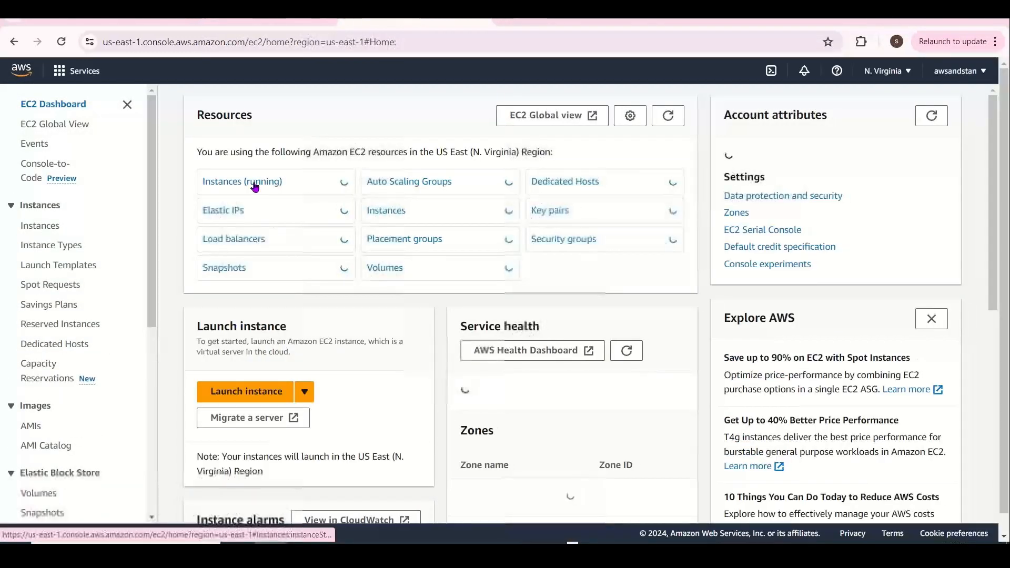
left_click(254, 184)
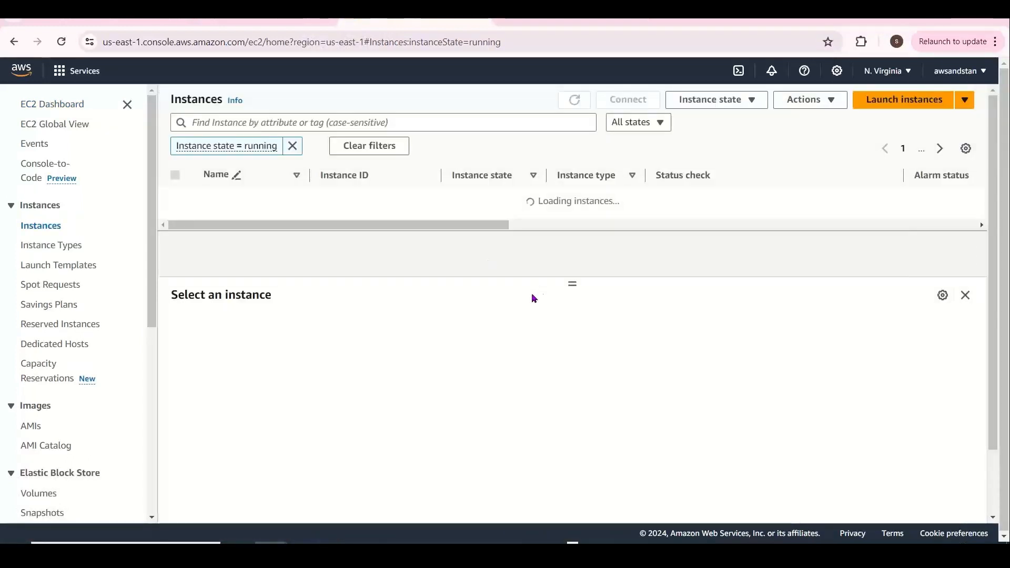
Rename the stack's unnamed t2.small instance to stanlampvm01
triple_click(569, 290)
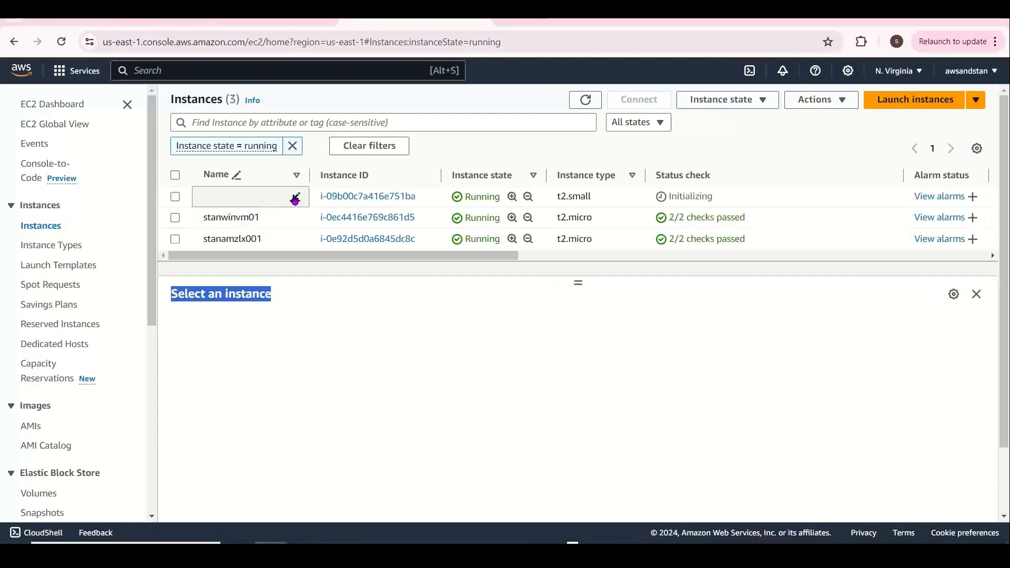
left_click_drag(408, 255, 848, 263)
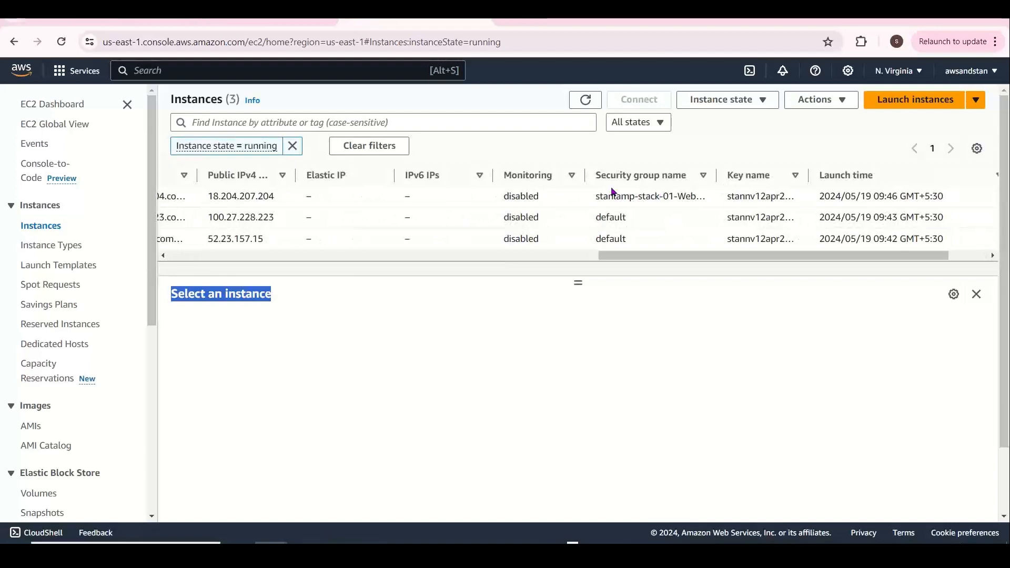
left_click_drag(595, 196, 676, 199)
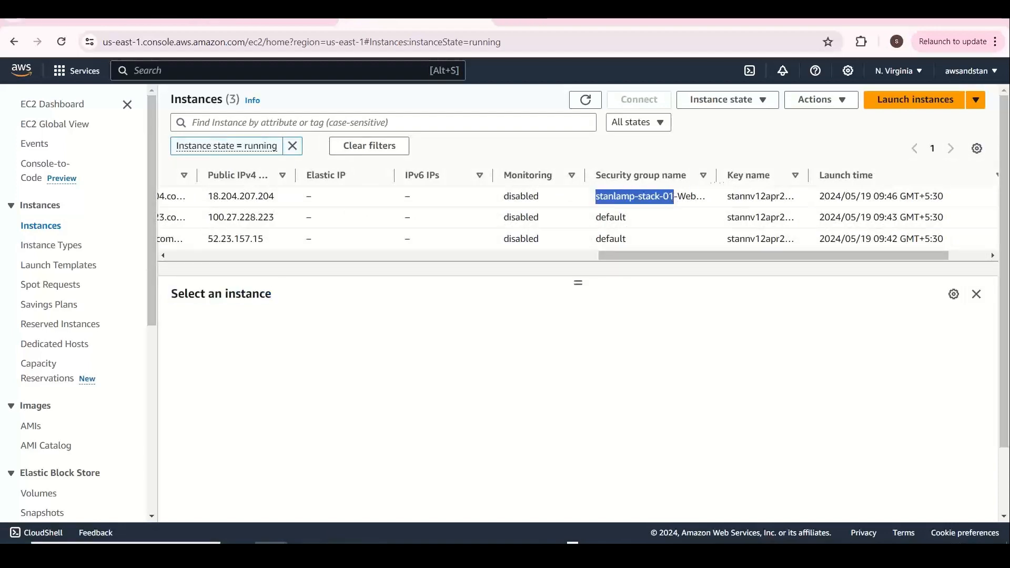
left_click_drag(662, 257, 230, 230)
left_click(290, 197)
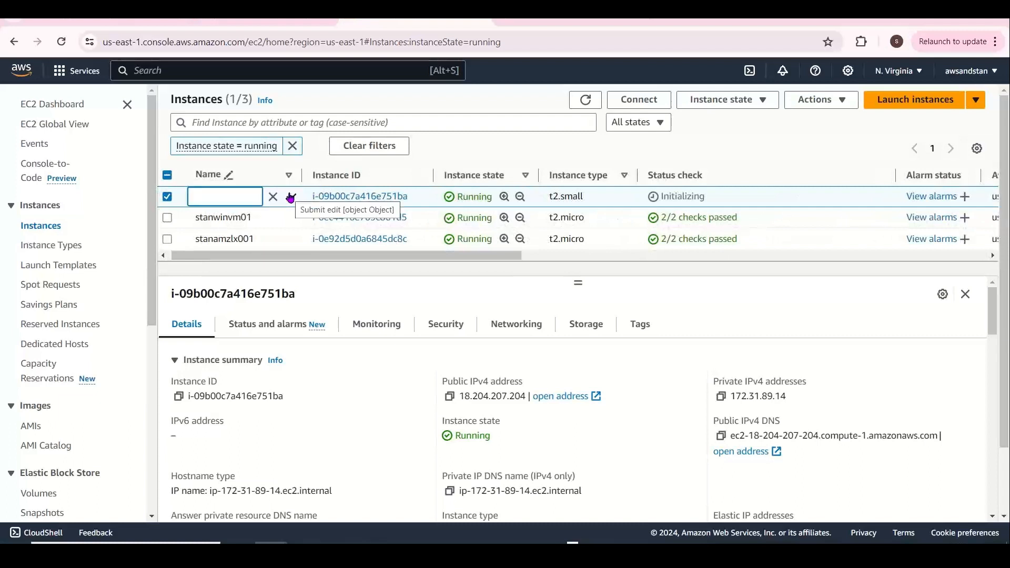
type("sta")
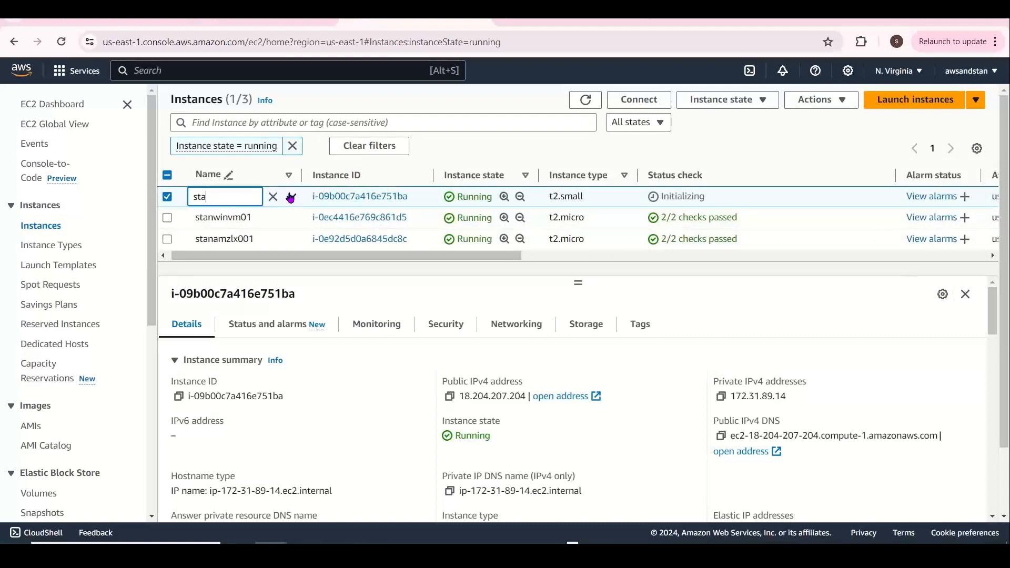
type("nlmp")
key("BackSpace")
type("ampvm01")
left_click(291, 198)
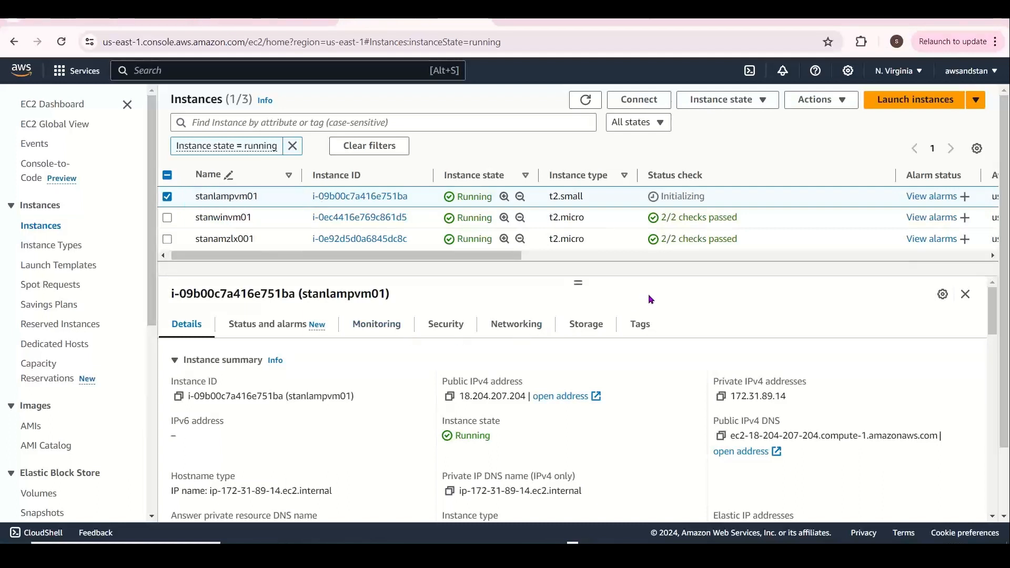
key("alt+Tab")
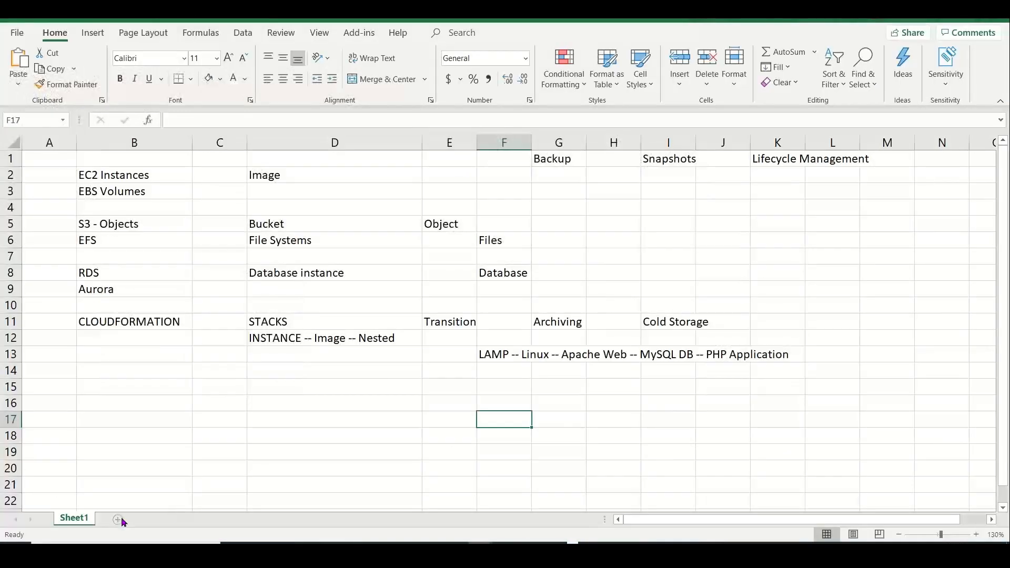
Add a new worksheet named BACKUP
left_click(122, 518)
double_click(123, 519)
type("B")
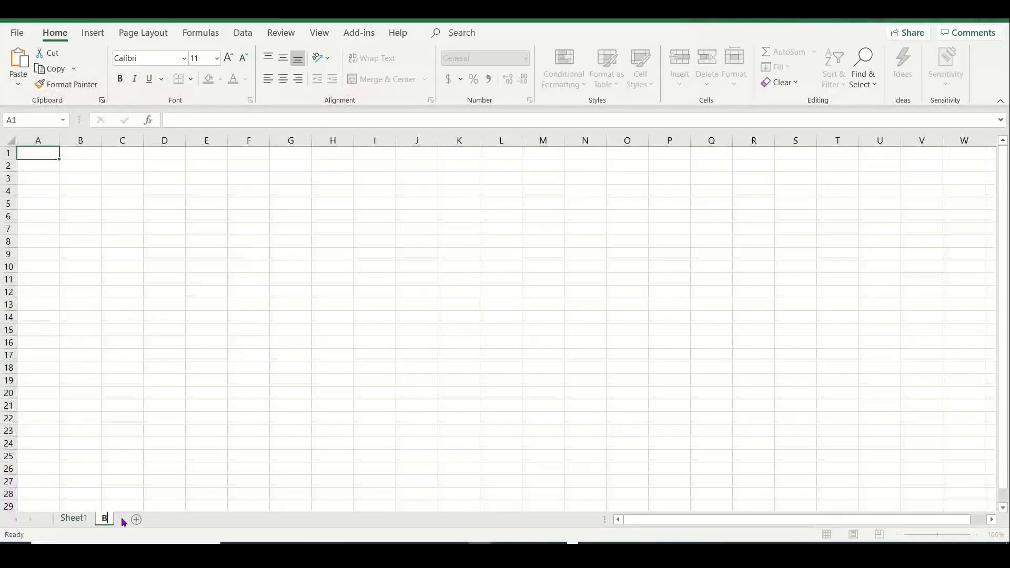
type("ACKUP")
left_click(155, 236)
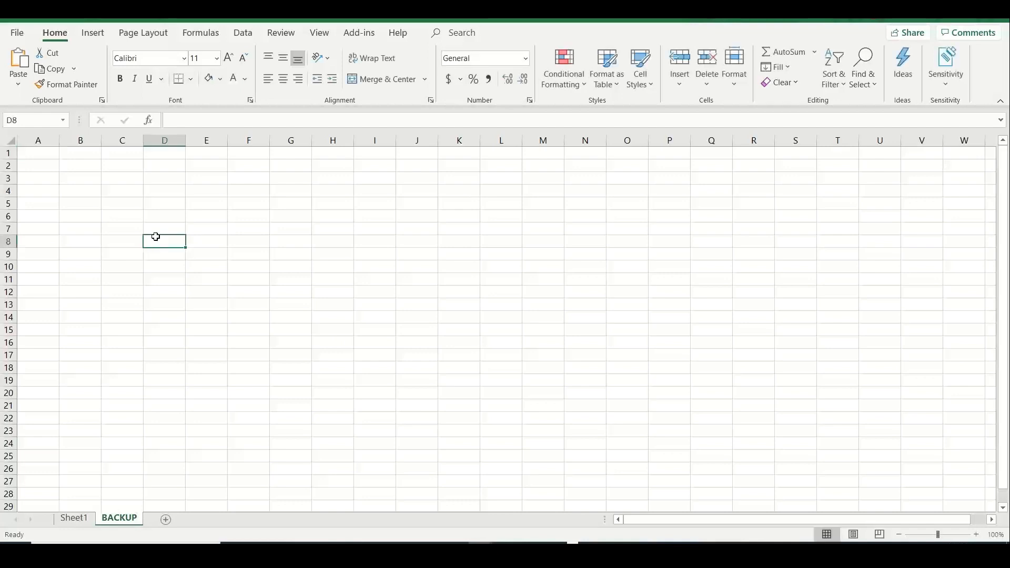
Enter BACKUP -- GENERAL in B2, BACKUP - EVOLUTION in C3 and AWS BACKUP in D4
left_click(86, 163)
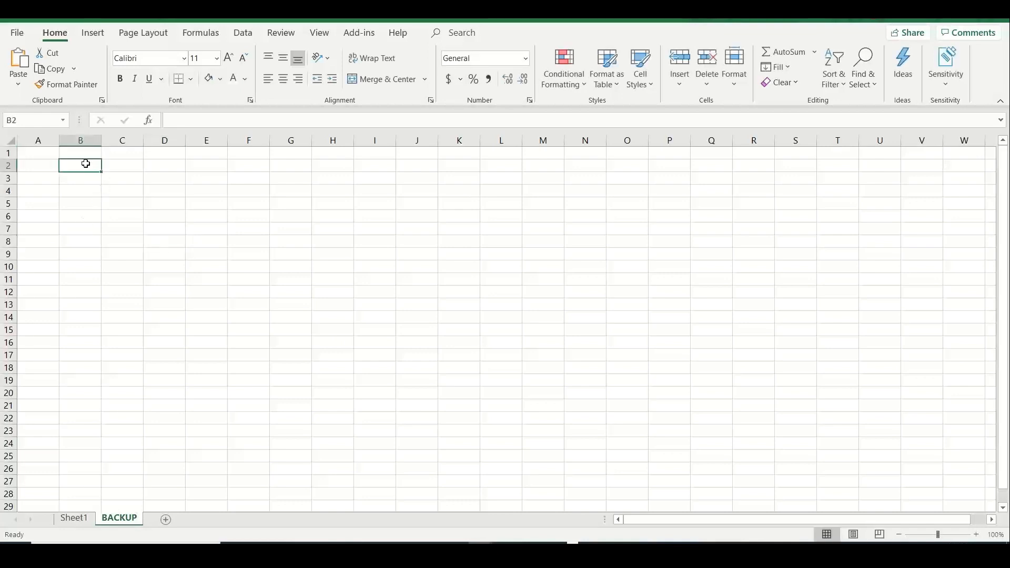
type("BACKUP")
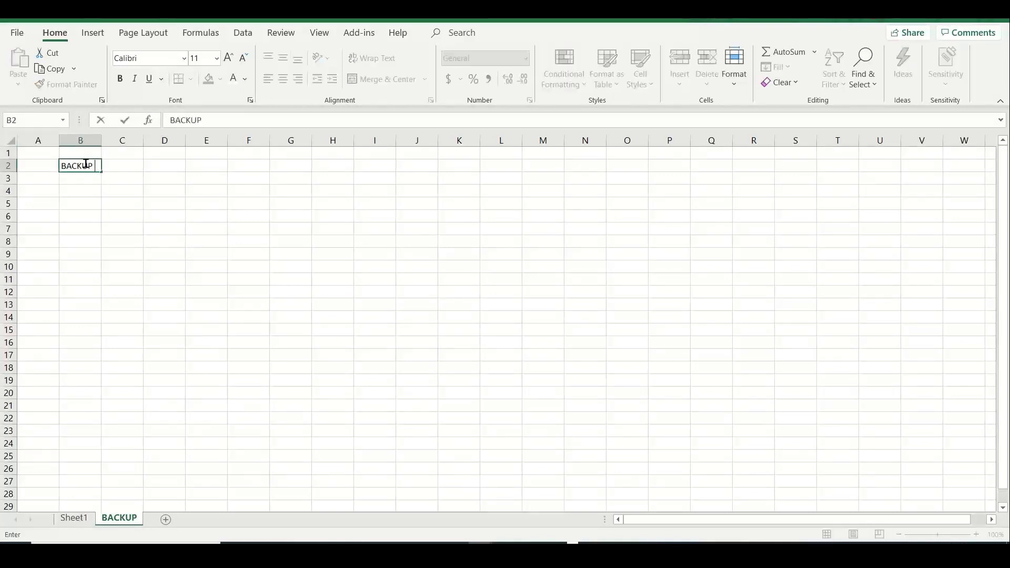
type(" -- GENERAL")
key("Return")
key("Right")
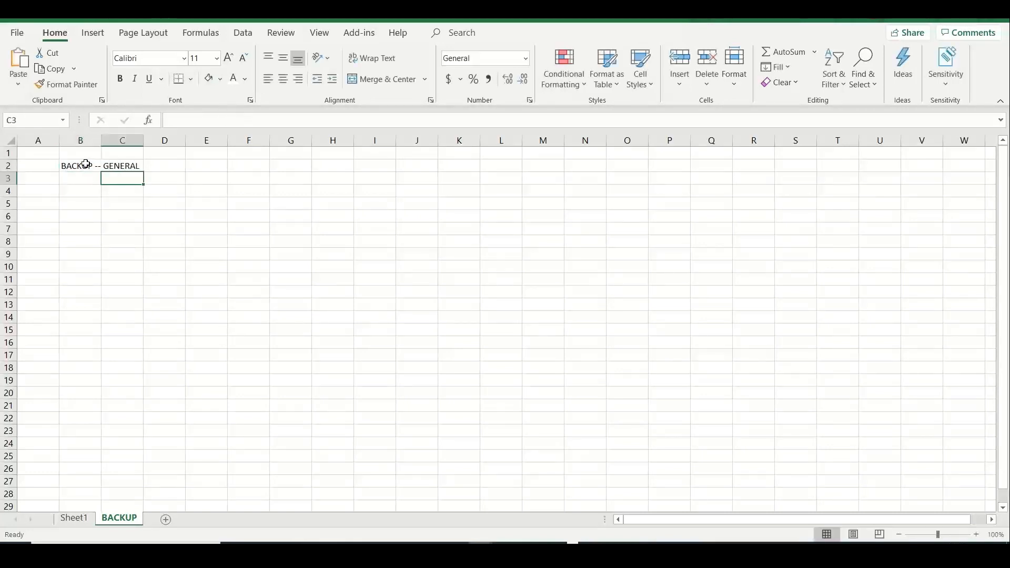
type("BACKUp _")
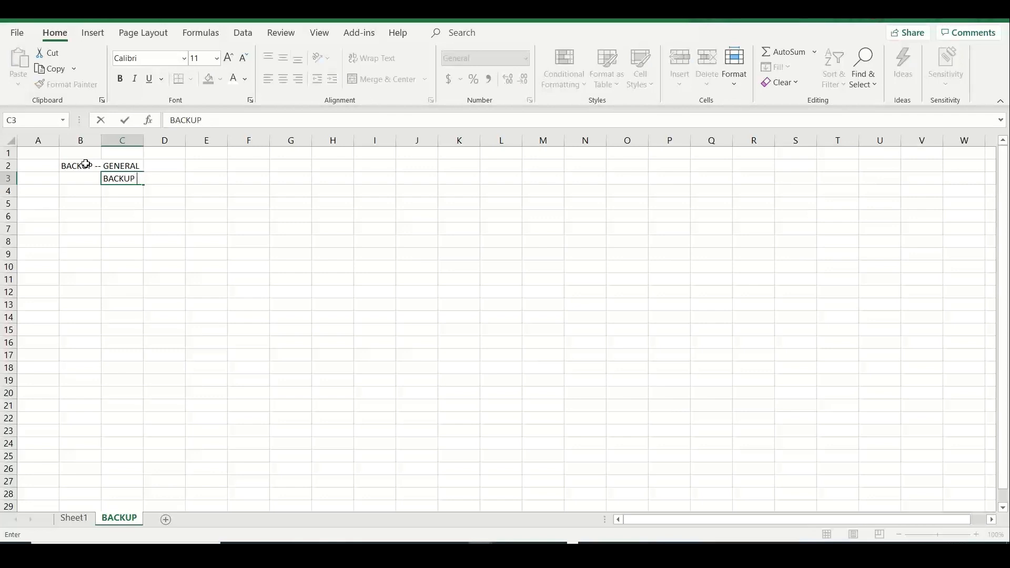
type(" EVOLUTION")
key("Return")
key("Right")
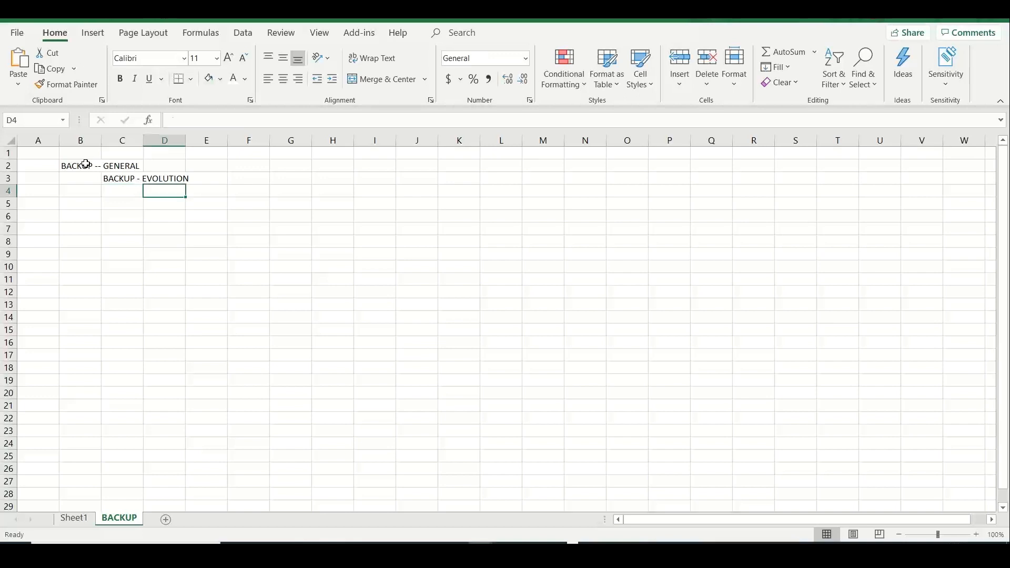
type("AWS BAC")
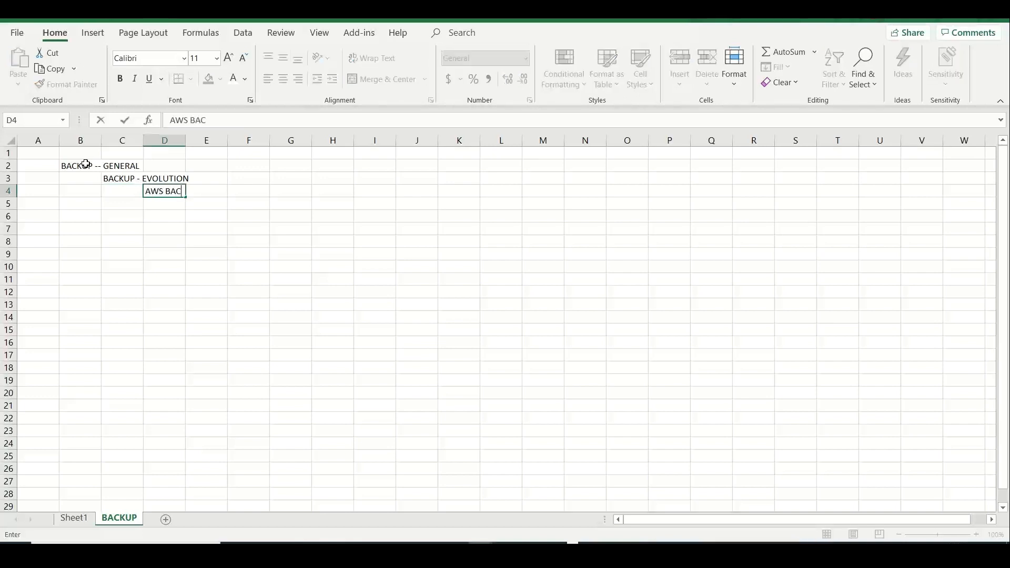
type("KUP")
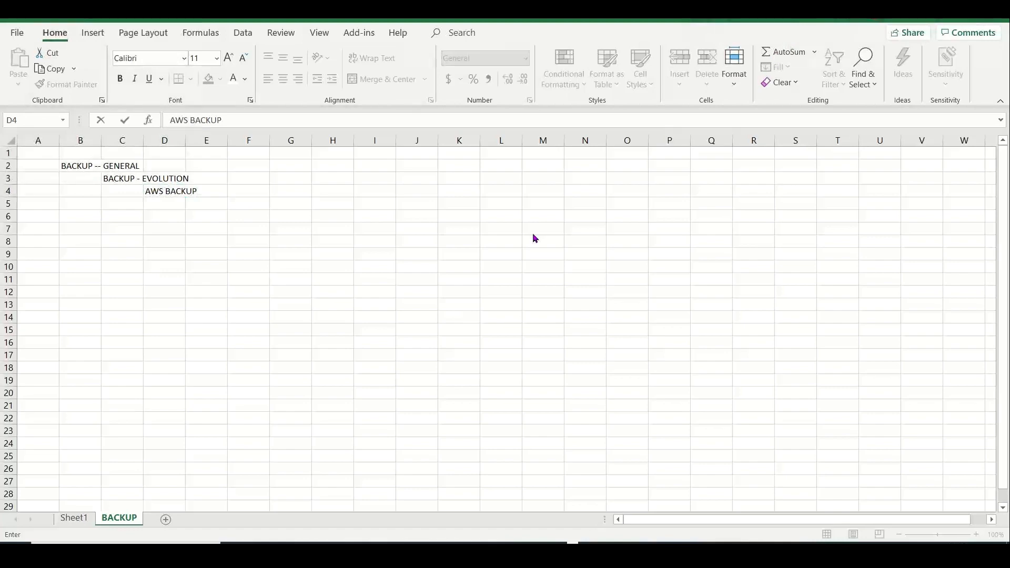
left_click(505, 318)
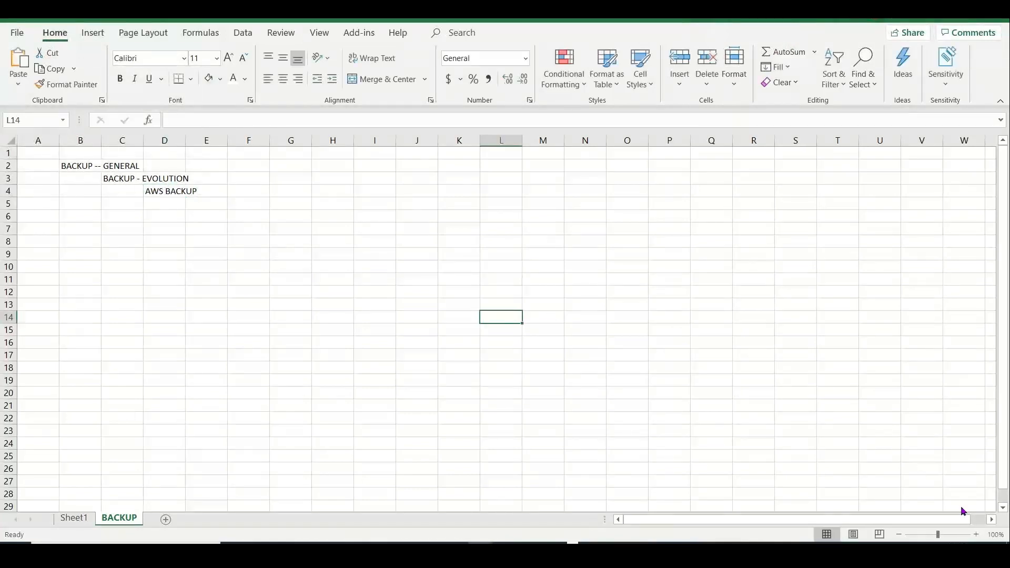
left_click(976, 534)
Zoom the sheet to 160% and widen columns C and D to fit their text
left_click(975, 534)
left_click(976, 534)
left_click(975, 534)
left_click(975, 534)
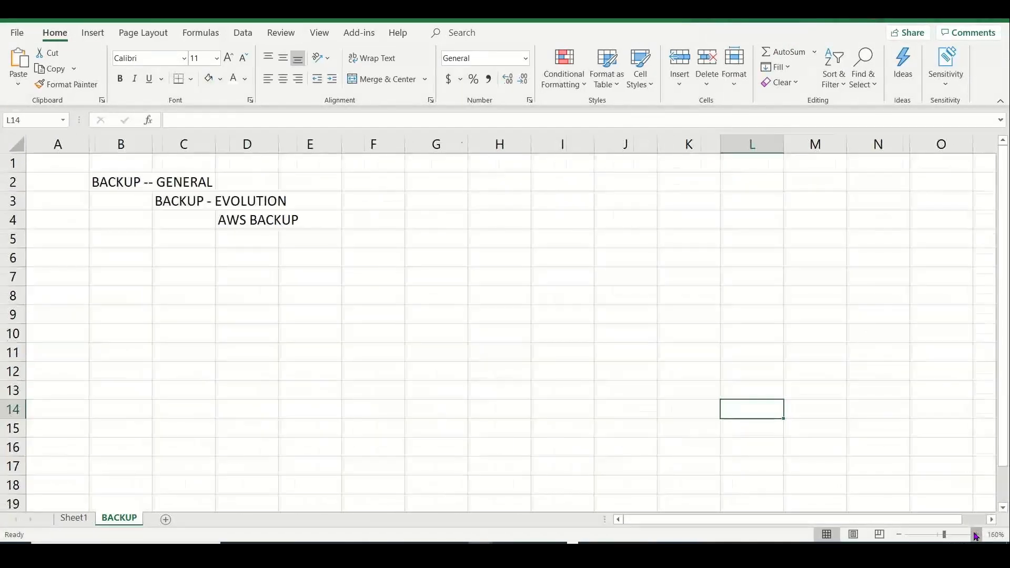
left_click(975, 535)
left_click(203, 165)
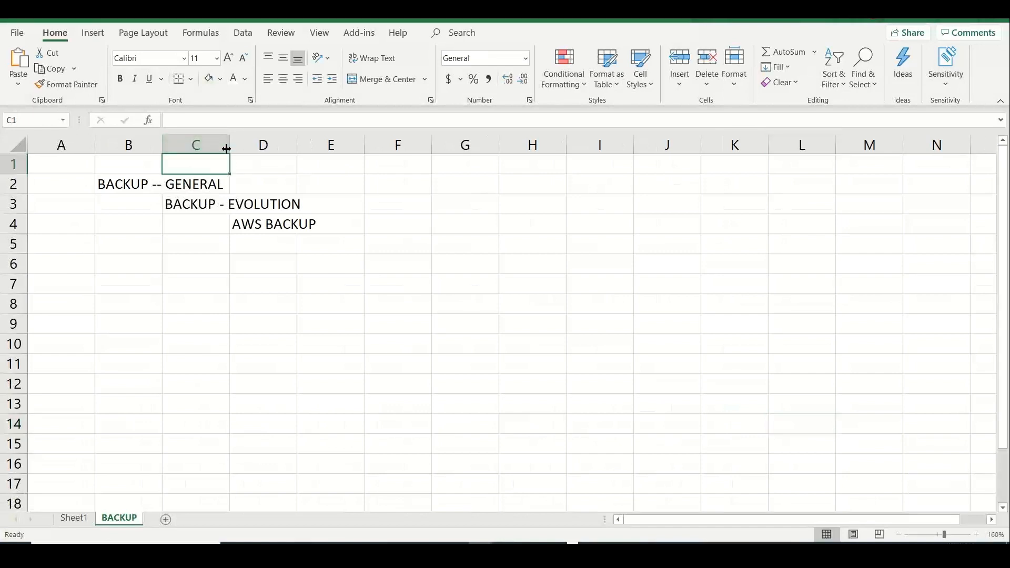
left_click_drag(229, 148, 352, 151)
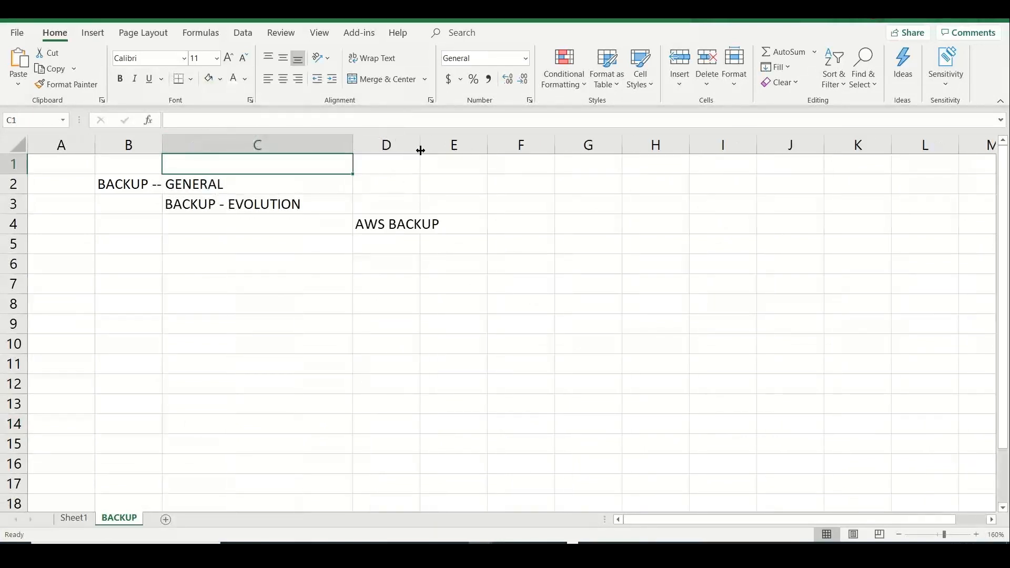
left_click_drag(419, 151, 489, 149)
Enter '13 Protected resources - EC2, RDS, S3, EFS..FSx....etc' in cell E4
left_click(543, 228)
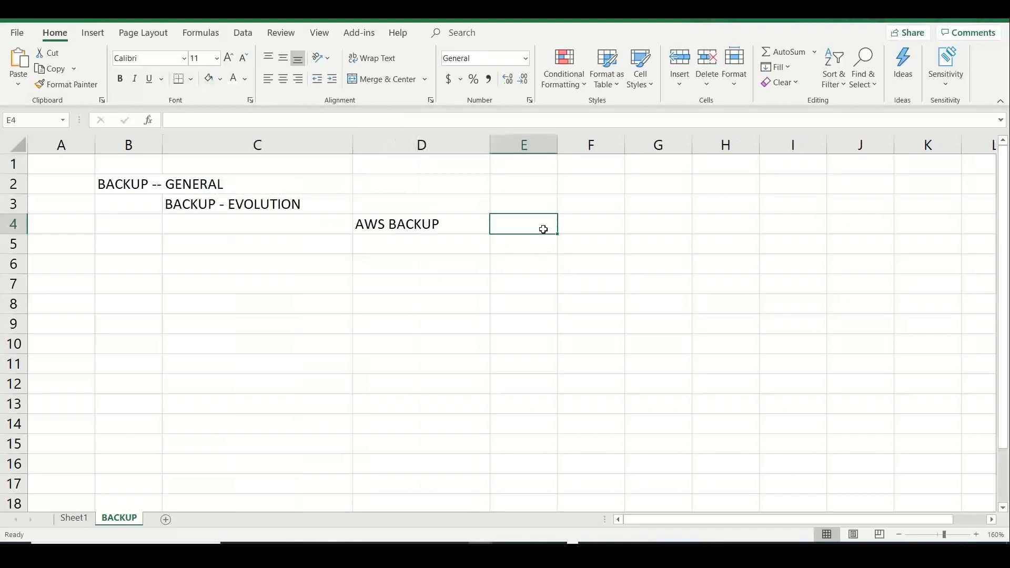
type("13 Po")
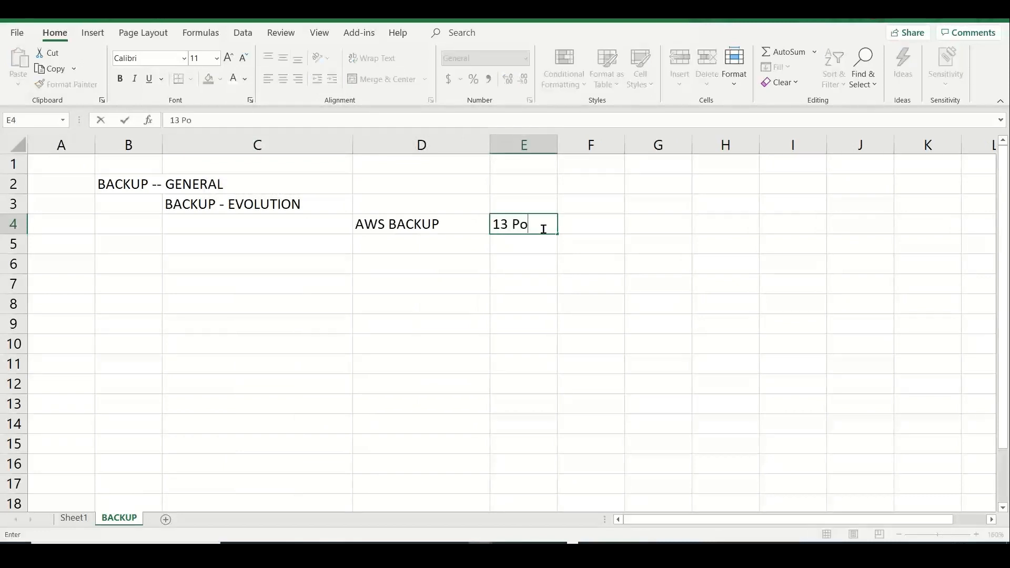
key("BackSpace")
type("rotected resour")
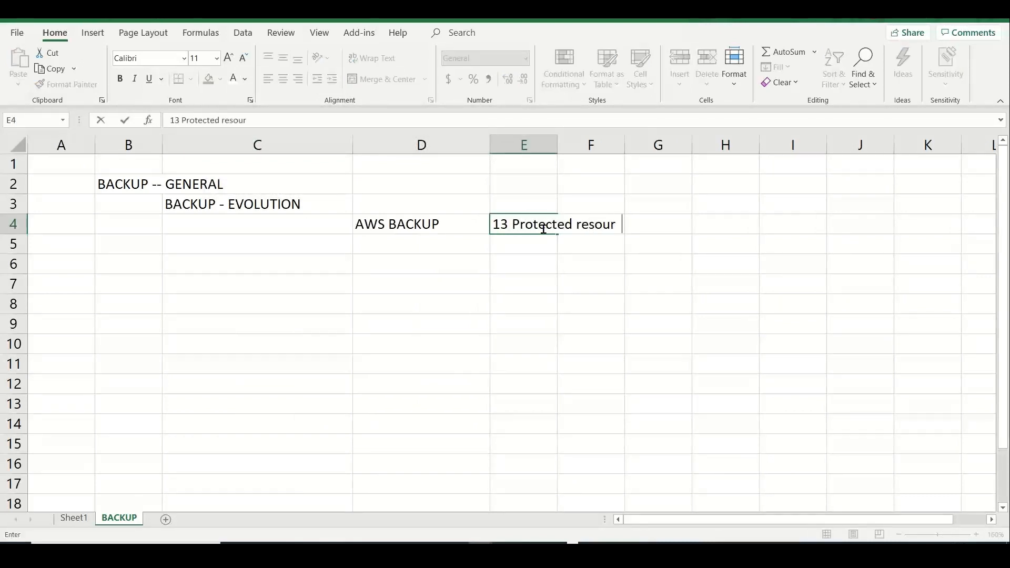
key("BackSpace")
type("ces - EC2, RDS,")
type("S3,")
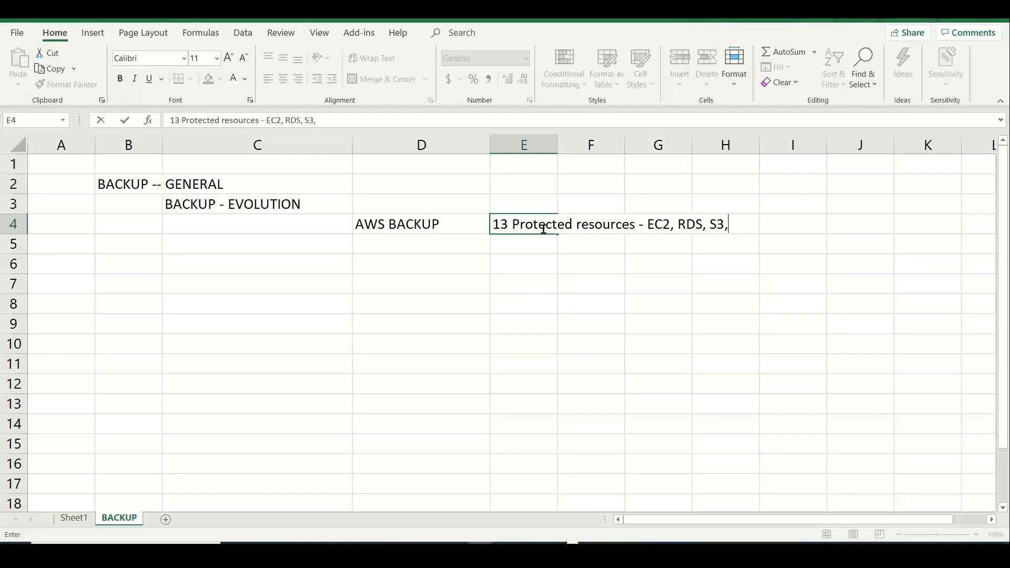
type(" EFS..FSx...")
key("BackSpace")
type(".etc")
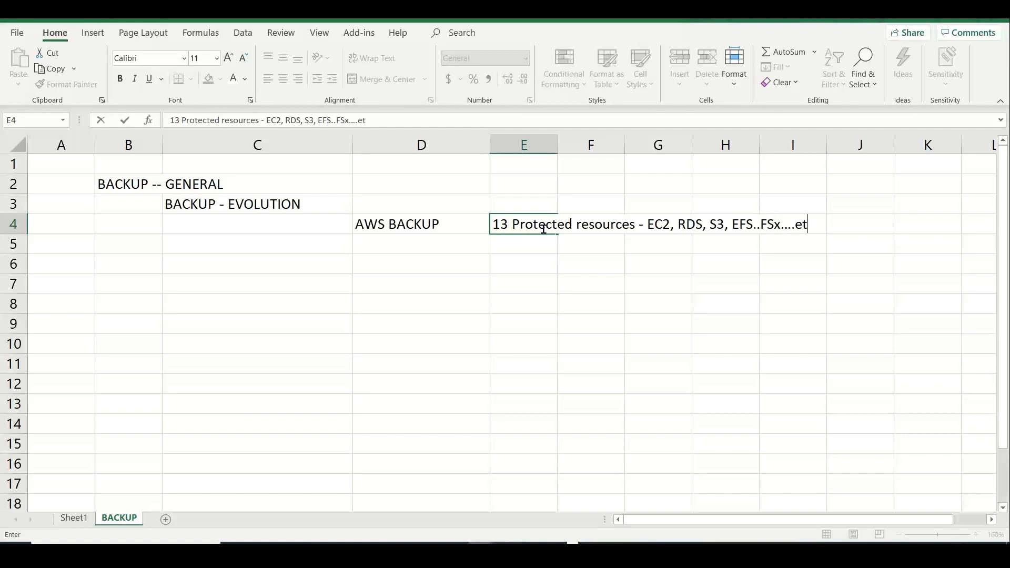
left_click(231, 249)
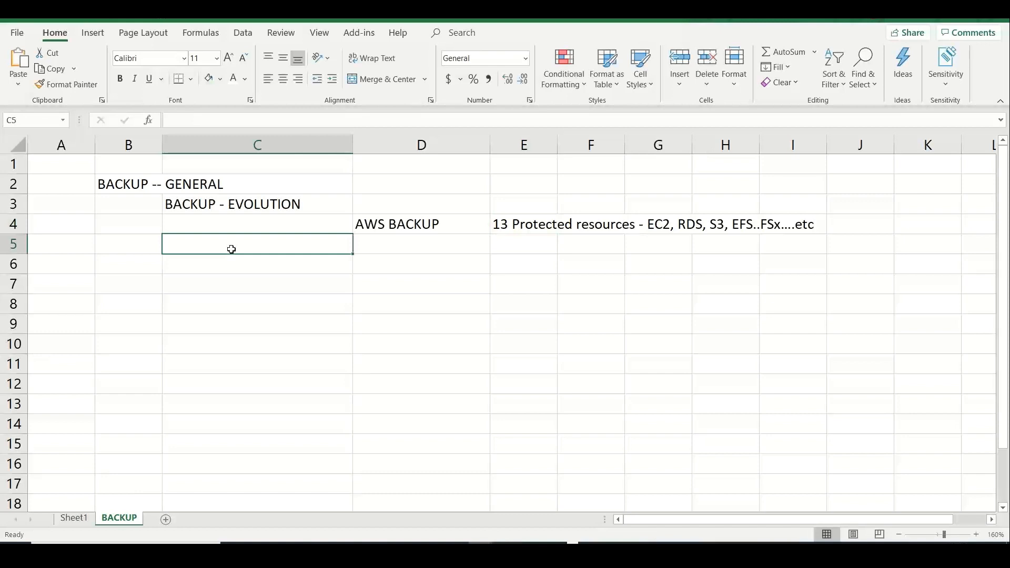
Enter HYBRID BACKUP in C5 and STORAGE GATEWAY in D5
type("BACKUP")
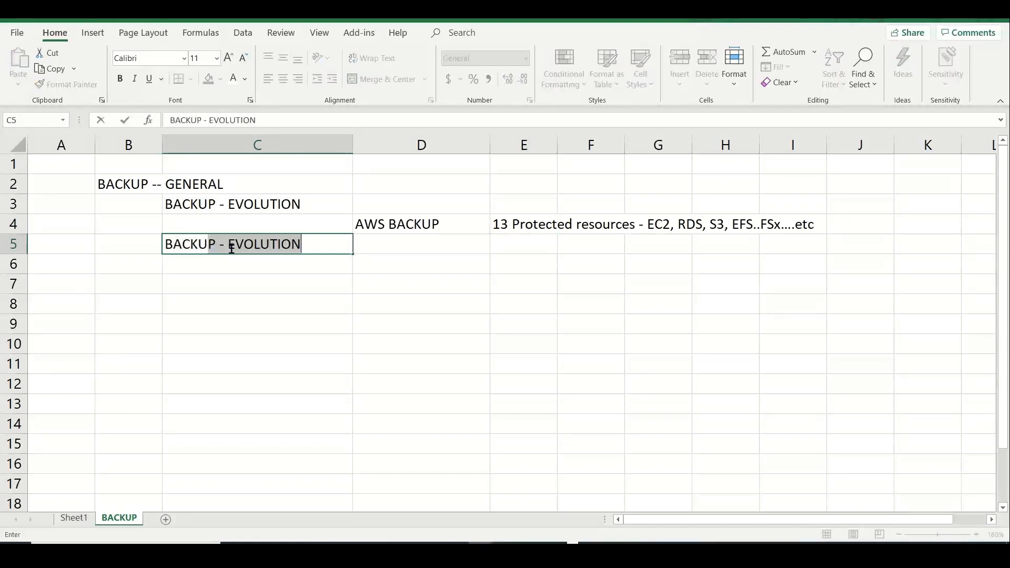
key("BackSpace")
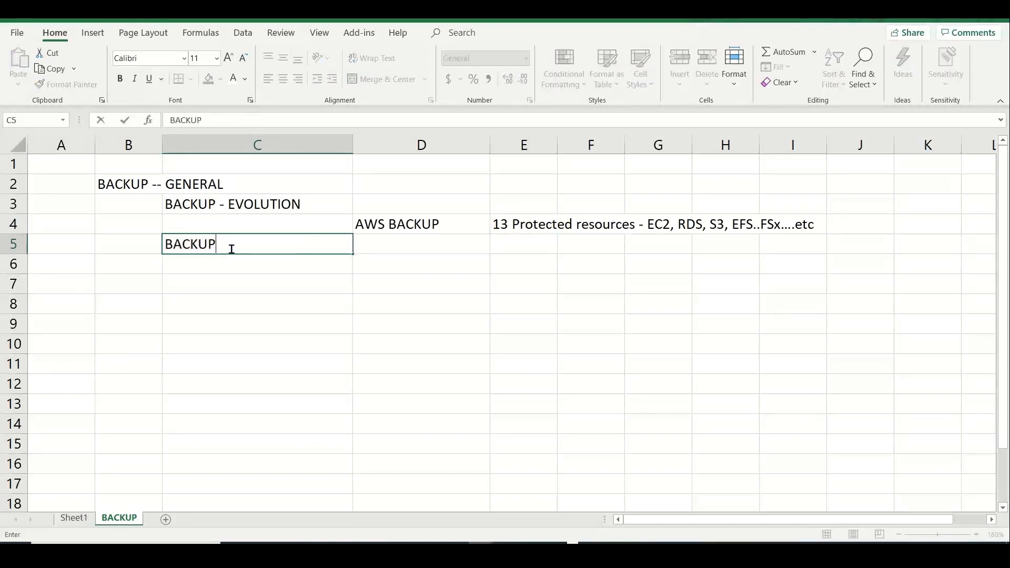
key("BackSpace")
key("BackSpace")
key("BackSpace")
key("BackSpace")
key("BackSpace")
key("BackSpace")
type("HY")
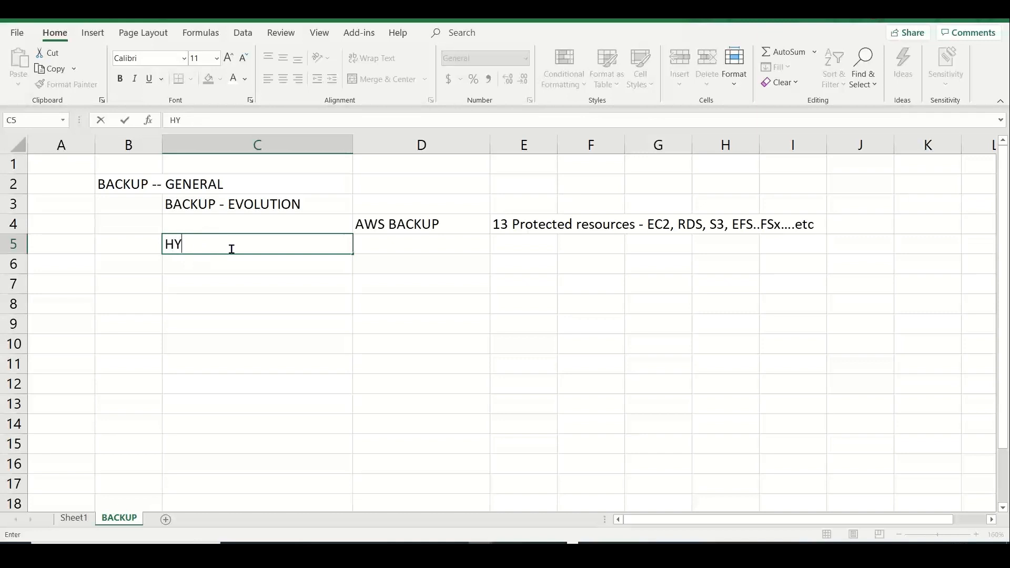
type("BRID BACKUP")
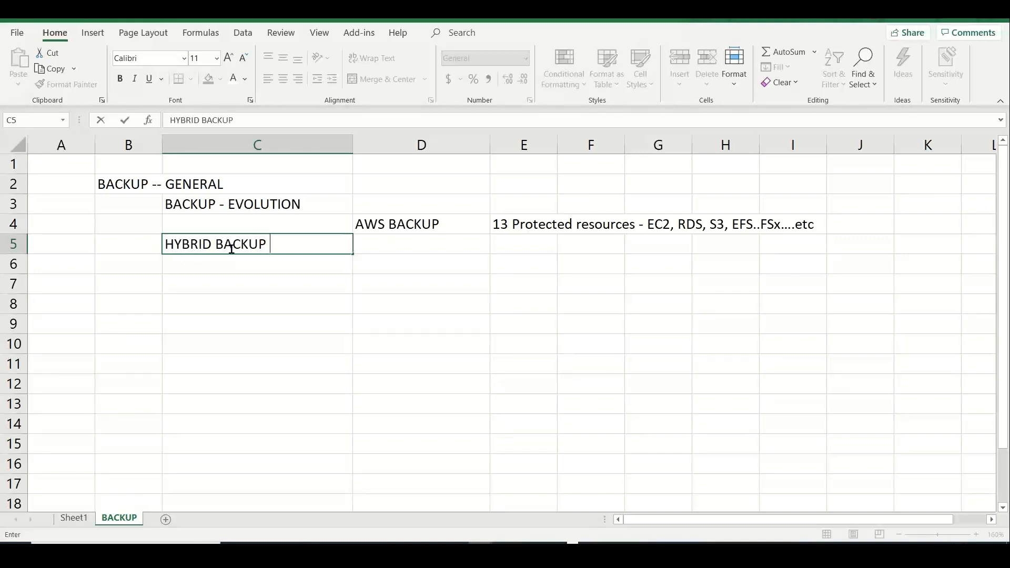
key("Tab")
type("STORAGE GATEWAY")
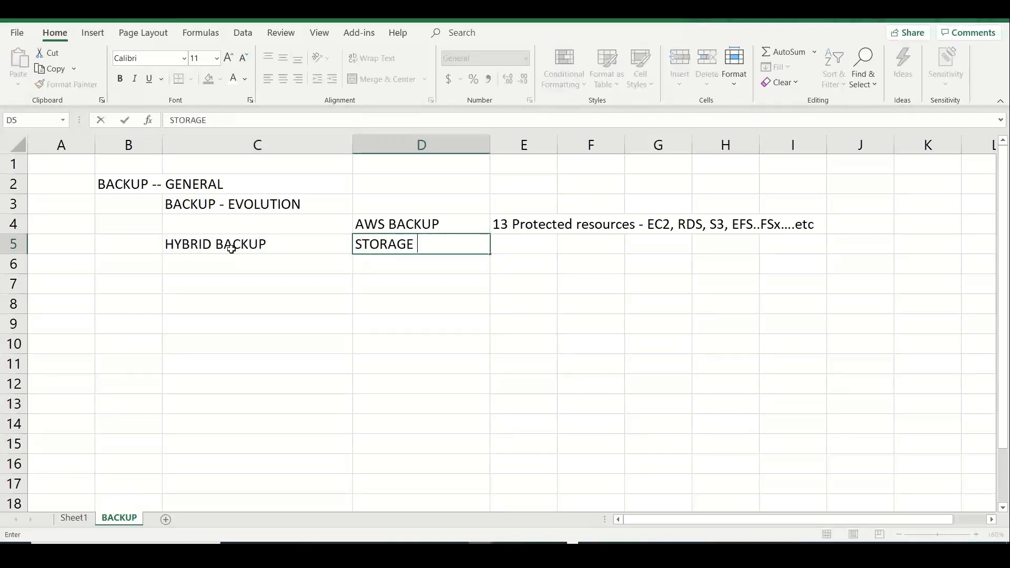
key("Down")
key("Down")
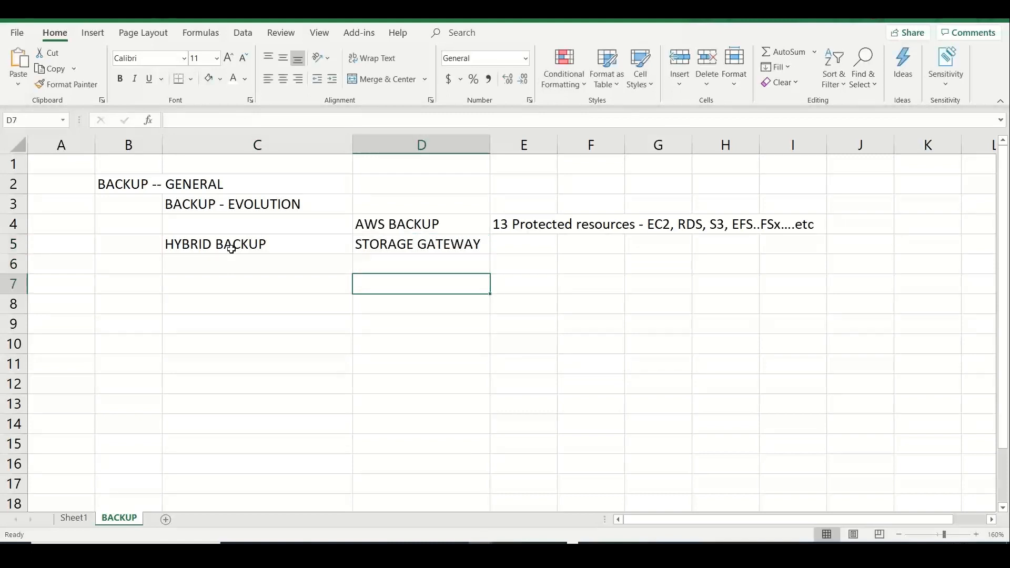
Add the heading 'BACKUP -- COMPONENTS' in cell B7
key("Left")
key("Left")
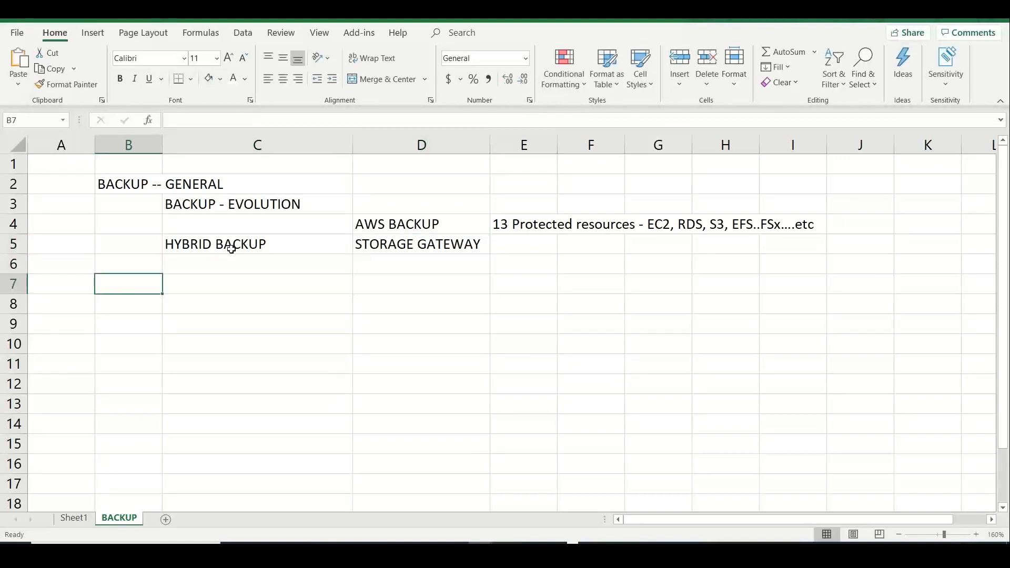
type("BACKUP -")
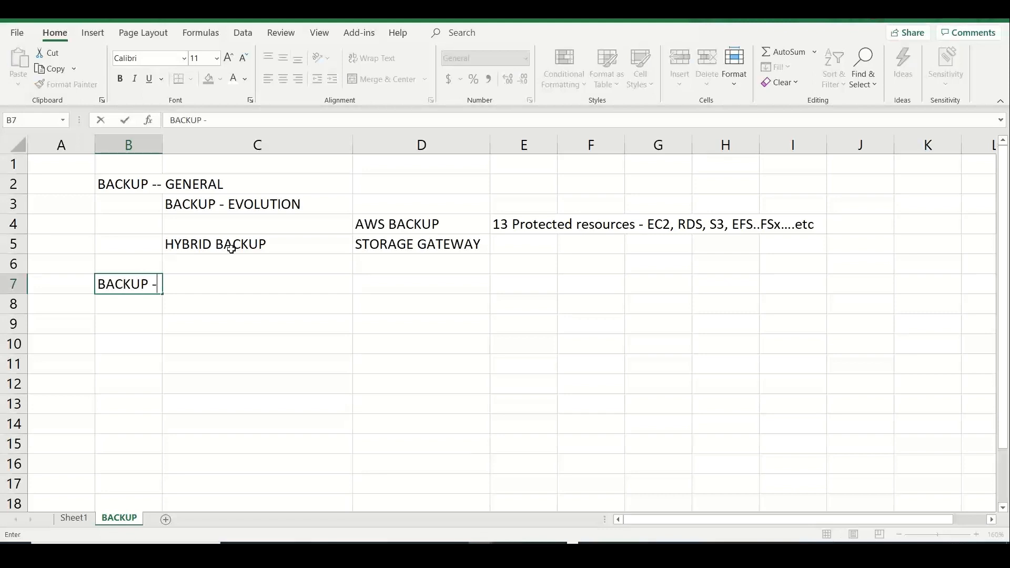
type("- COMPONTNE")
key("BackSpace")
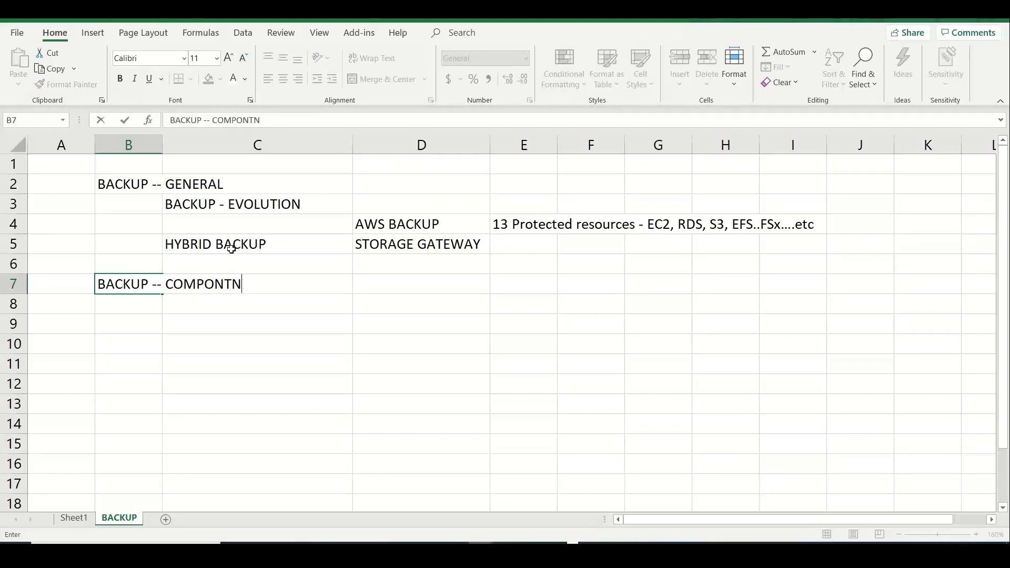
key("BackSpace")
key("BackSpace")
type("ENTS")
left_click(116, 327)
Add the PRICING heading in B9 and the RESTORE heading in B11
type("PRICING")
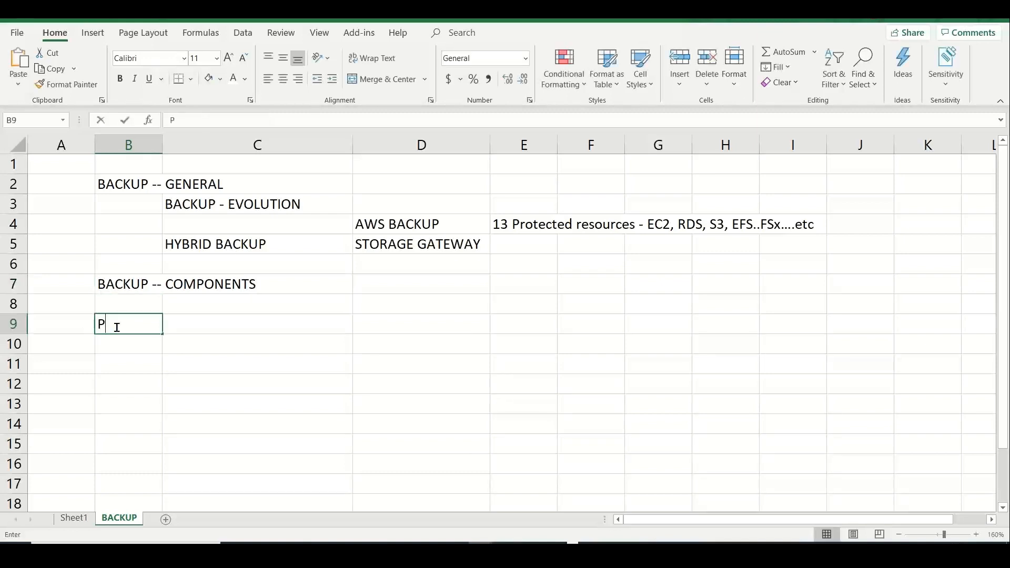
key("Return")
key("Return")
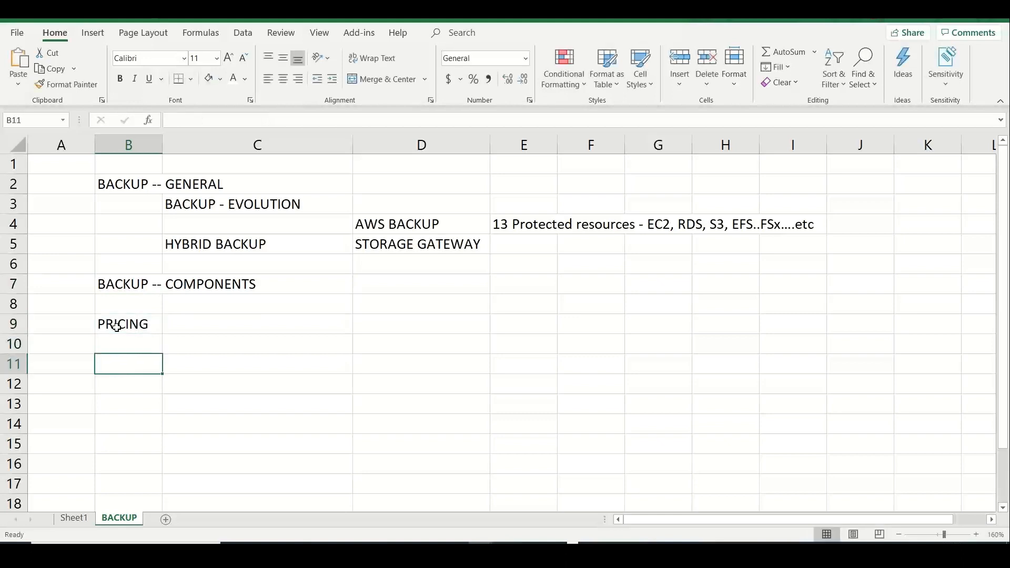
type("BACKUP -- PRIC")
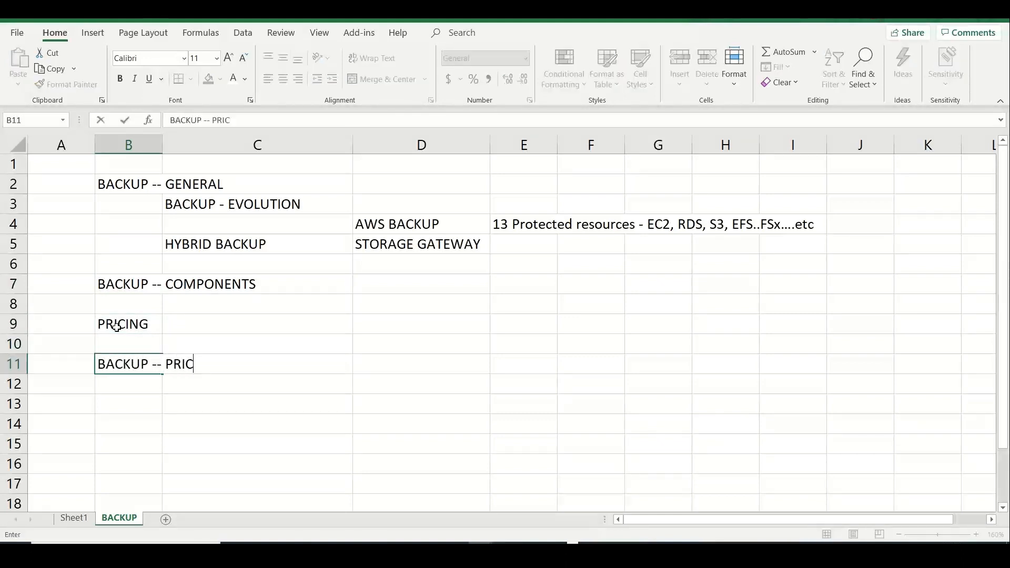
type("G")
key("BackSpace")
key("BackSpace")
key("BackSpace")
key("BackSpace")
key("BackSpace")
key("BackSpace")
key("BackSpace")
key("BackSpace")
key("BackSpace")
key("BackSpace")
key("BackSpace")
key("BackSpace")
key("BackSpace")
key("BackSpace")
key("BackSpace")
type("RESTORE")
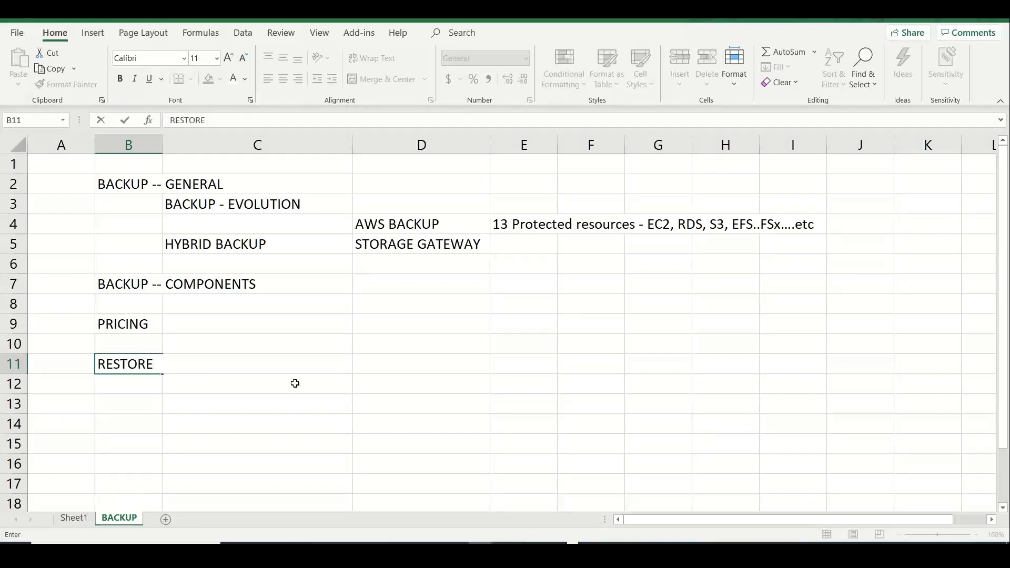
left_click(295, 383)
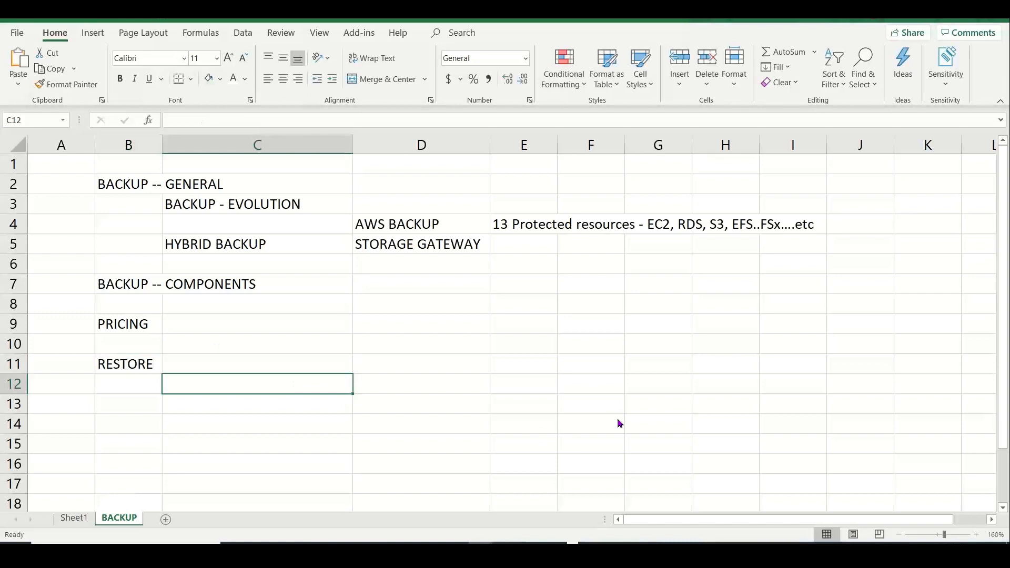
key("alt")
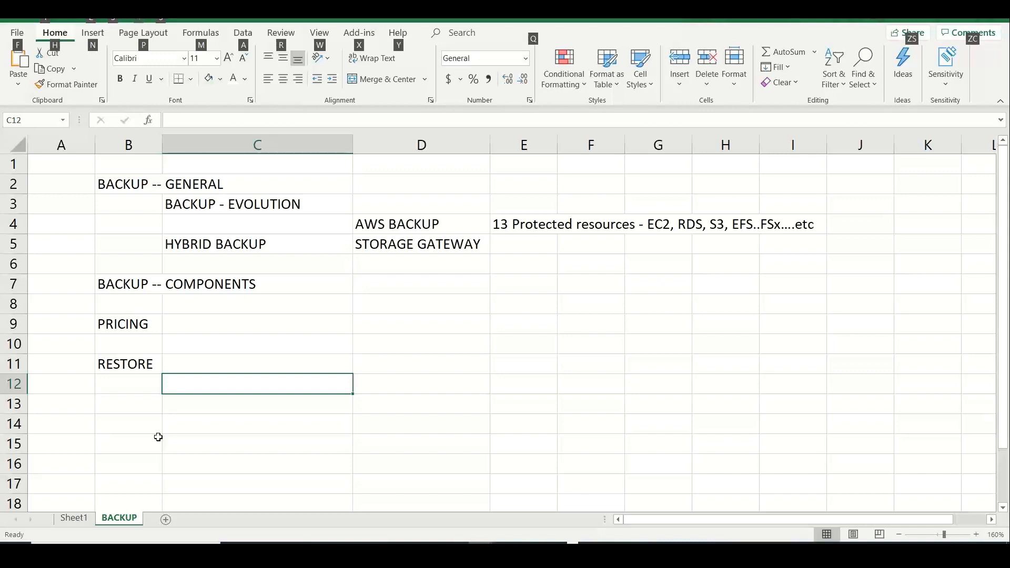
Enter 'COMPLIANCY -- BUSINESS REQUIREMENTS' in cell E6
left_click(518, 260)
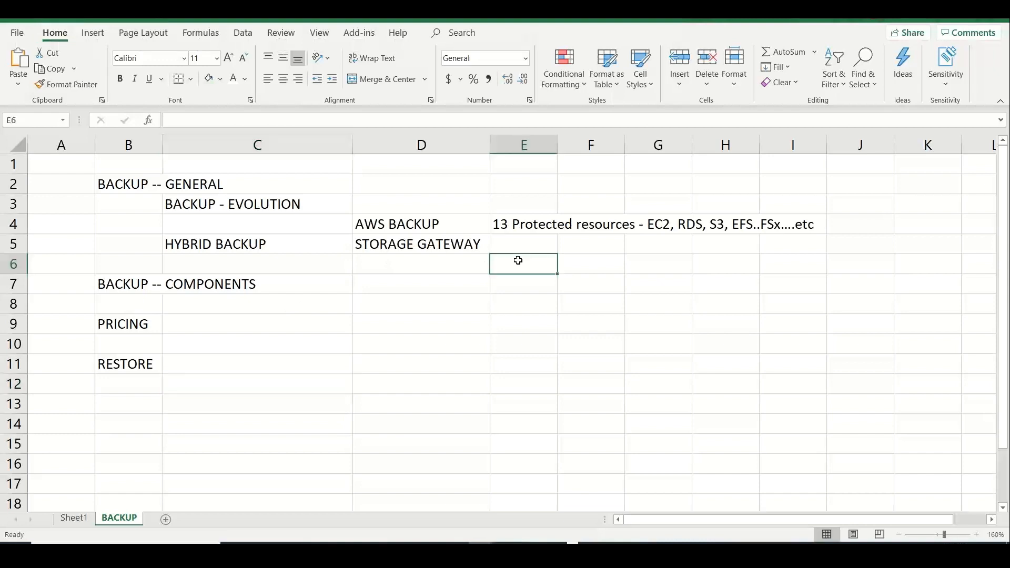
type("COMPLIANCE")
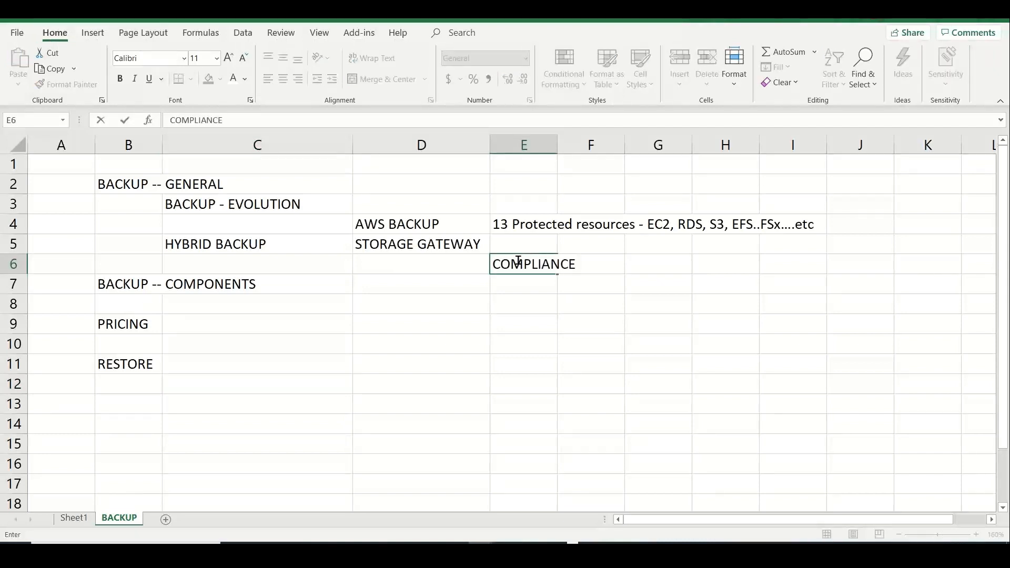
key("BackSpace")
type("Y -- BUSINESS REQUIREMNE")
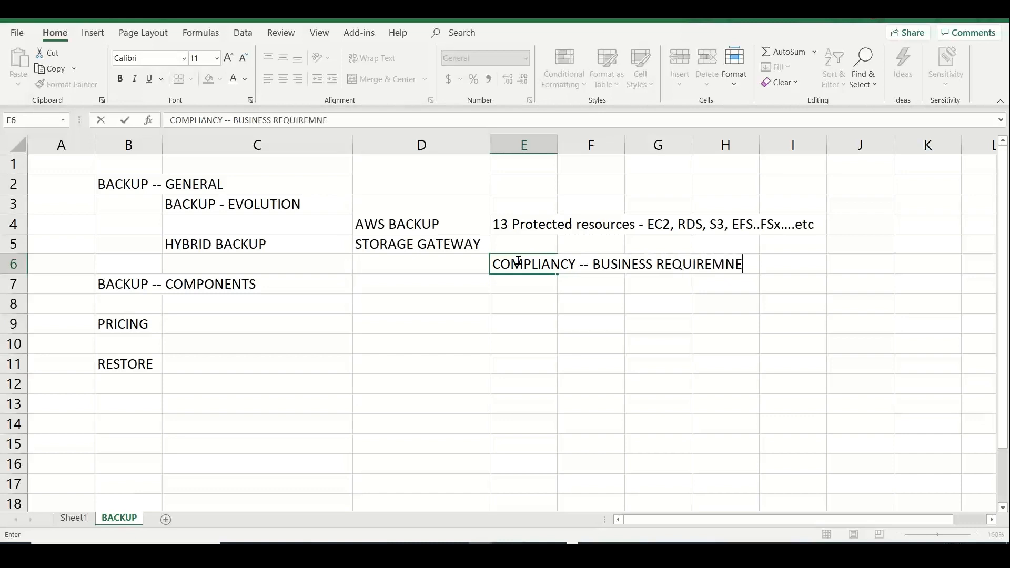
key("BackSpace")
key("BackSpace")
type("ENTS")
left_click(429, 221)
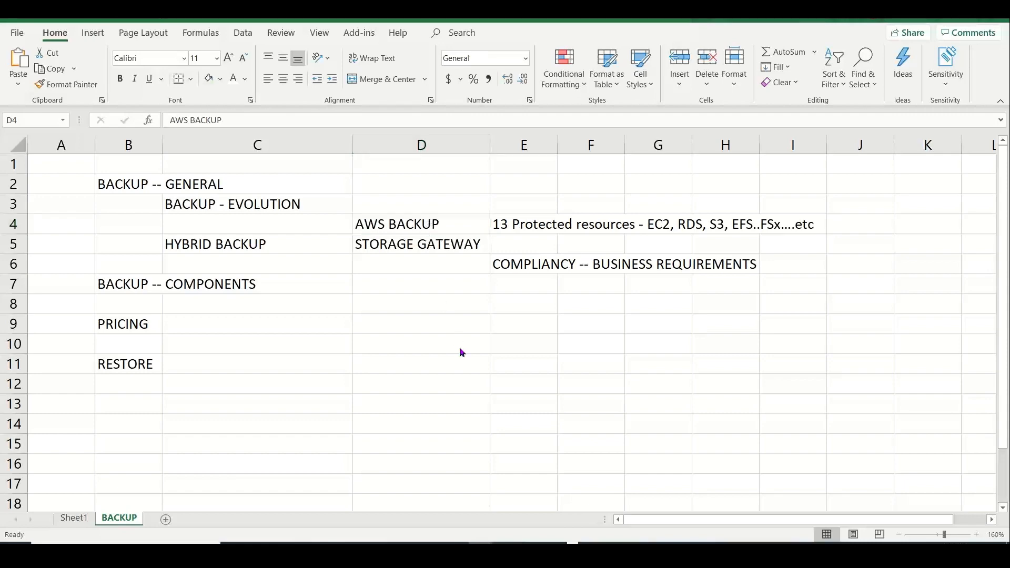
Switch to PowerPoint and present the Backup in AWS slideshow to the 'What covered today?' slide
key("alt+Tab")
key("alt+Tab")
key("alt+Tab")
key("alt+Tab")
key("alt+Tab")
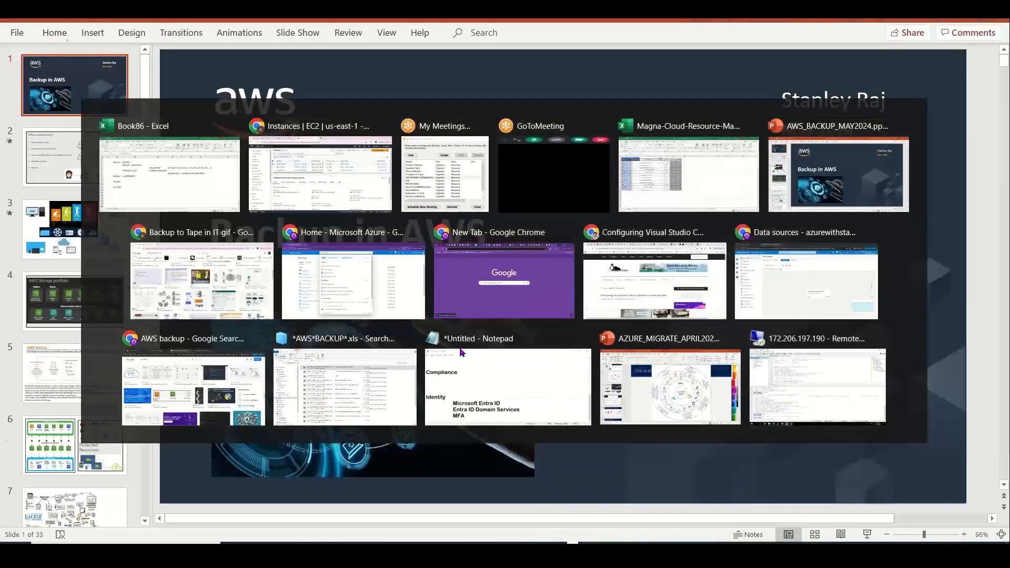
left_click(867, 534)
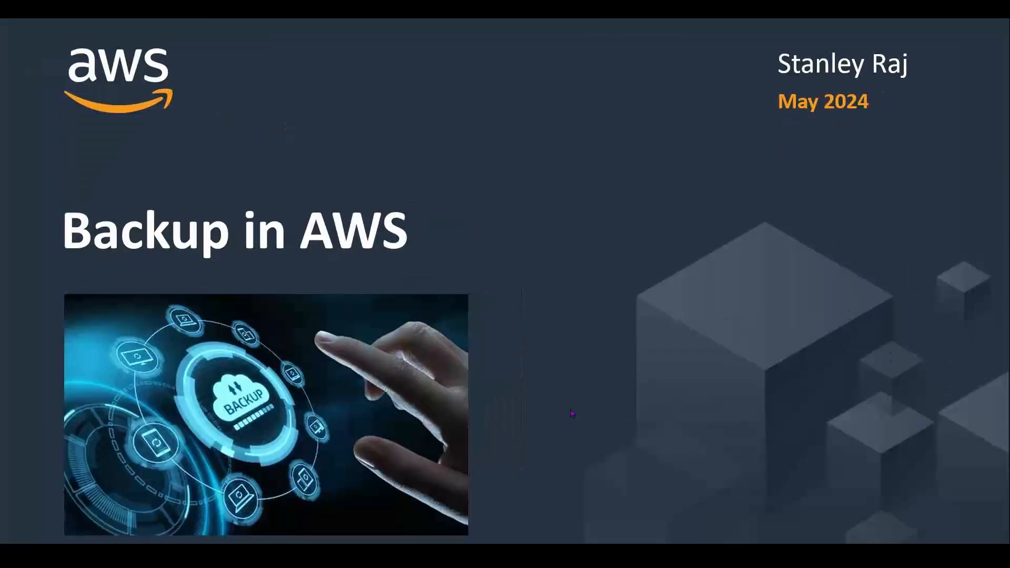
left_click(571, 410)
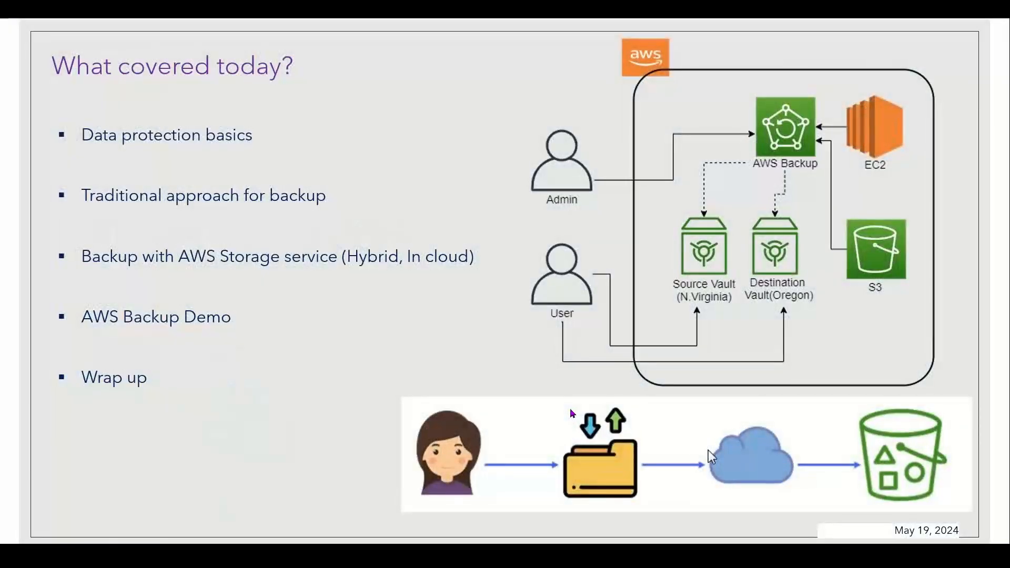